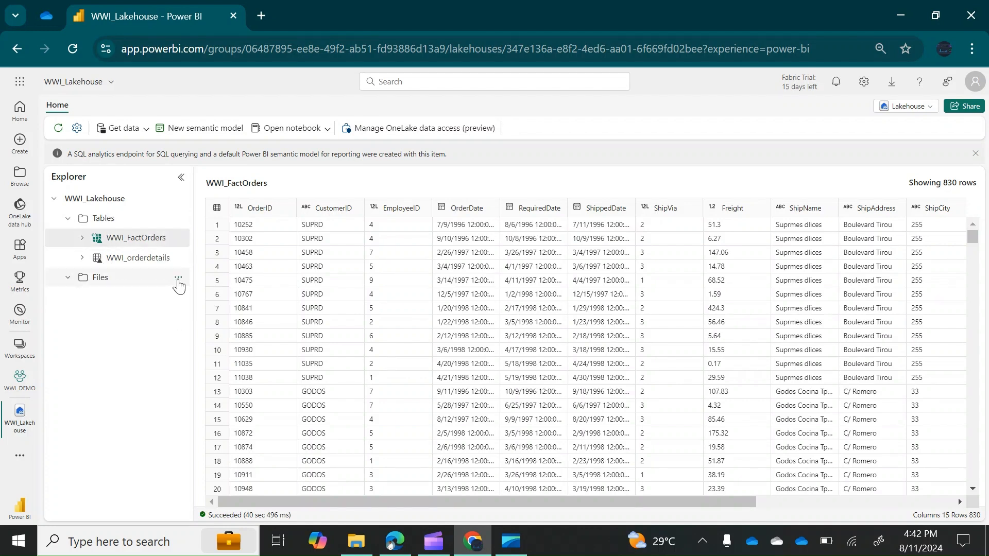
Add a Wwi_data subfolder to the Files section of WWI_Lakehouse
{"action": "left_click", "coordinate": [178, 279]}
{"action": "left_click", "coordinate": [178, 281]}
{"action": "left_click", "coordinate": [178, 279]}
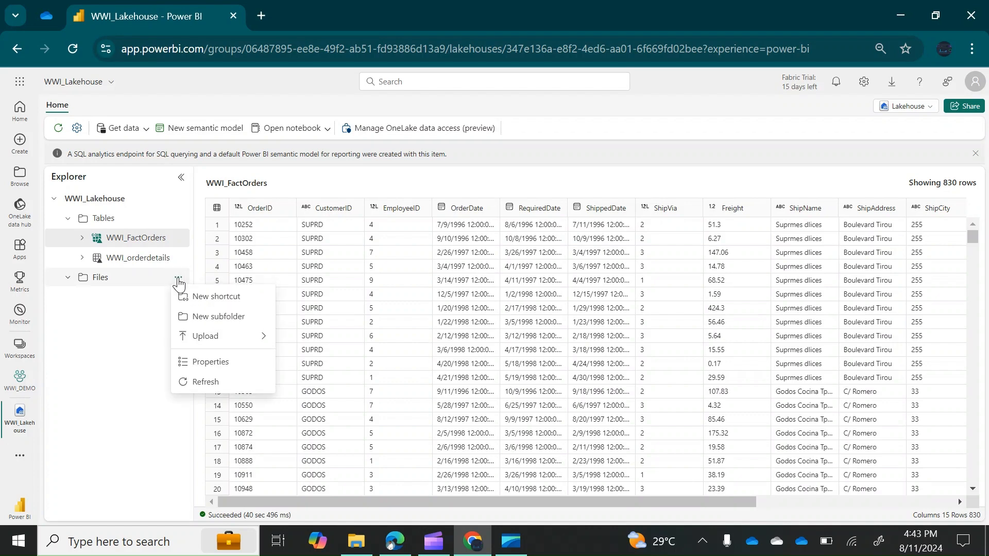
{"action": "left_click", "coordinate": [223, 317]}
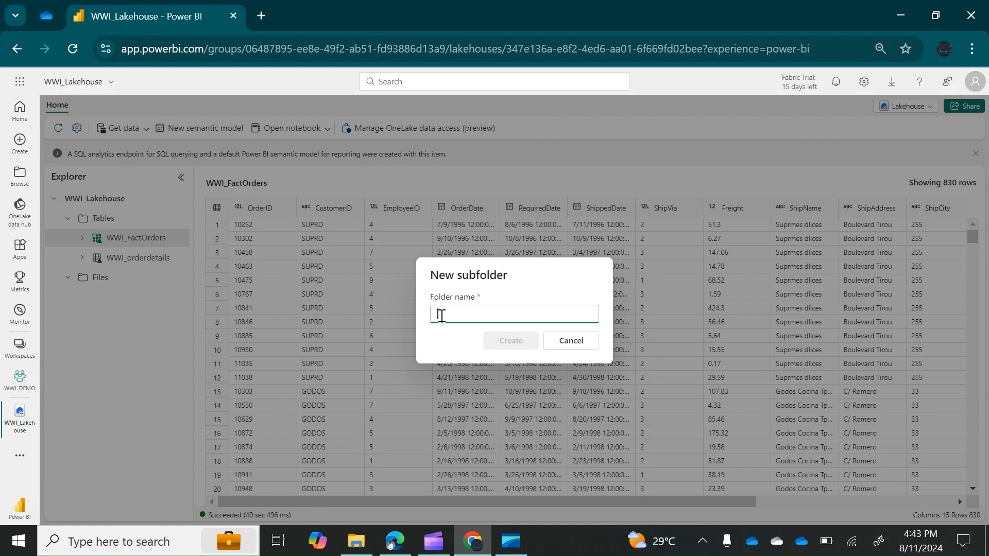
{"action": "key", "text": "Return"}
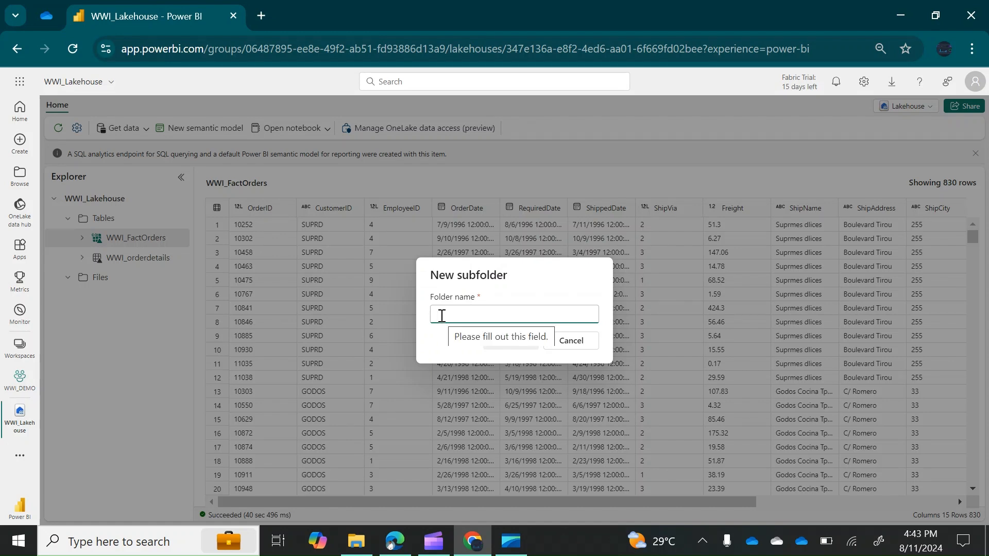
{"action": "type", "text": "WW"}
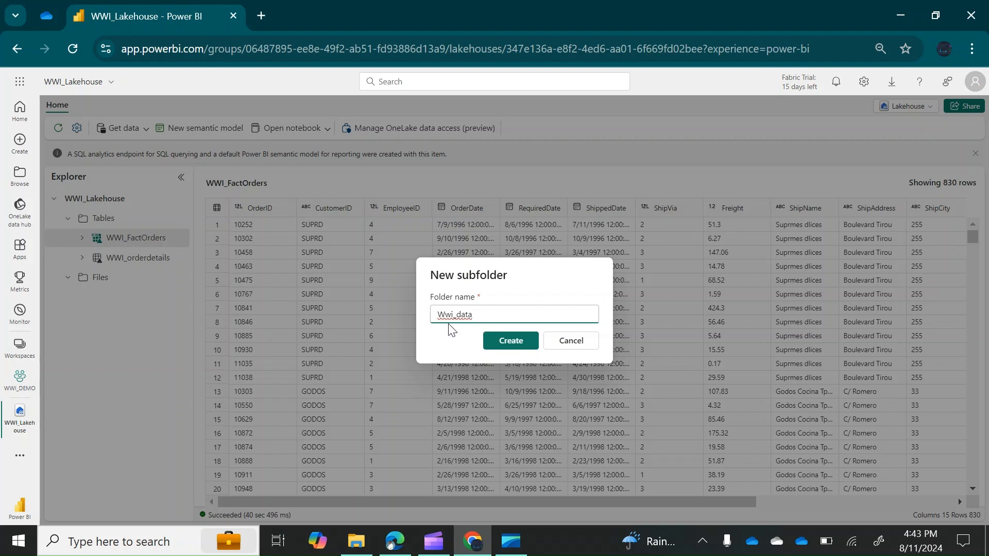
{"action": "left_click", "coordinate": [511, 341]}
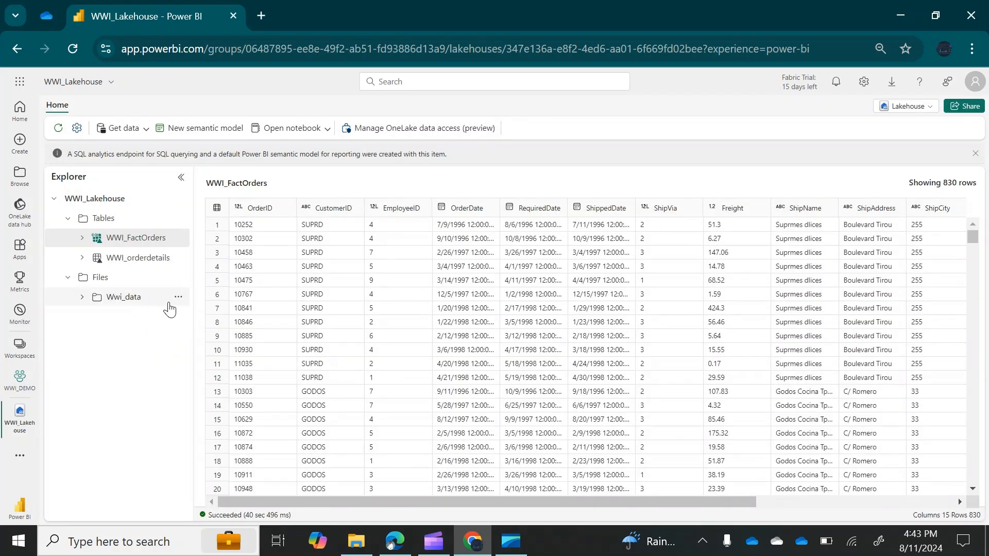
Open the empty Wwi_data folder and start an individual-file upload into it
{"action": "left_click", "coordinate": [178, 302]}
{"action": "key", "text": "Escape"}
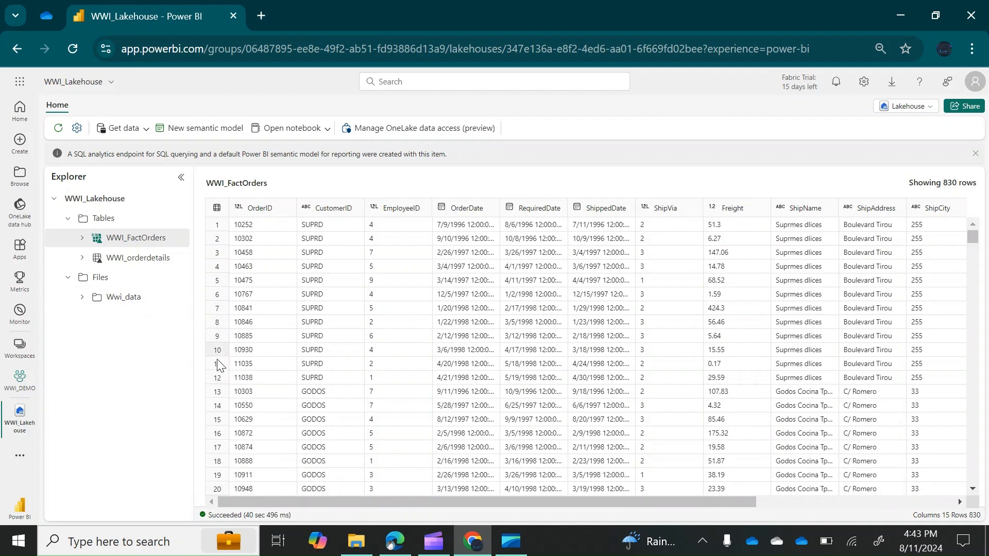
{"action": "left_click", "coordinate": [154, 304]}
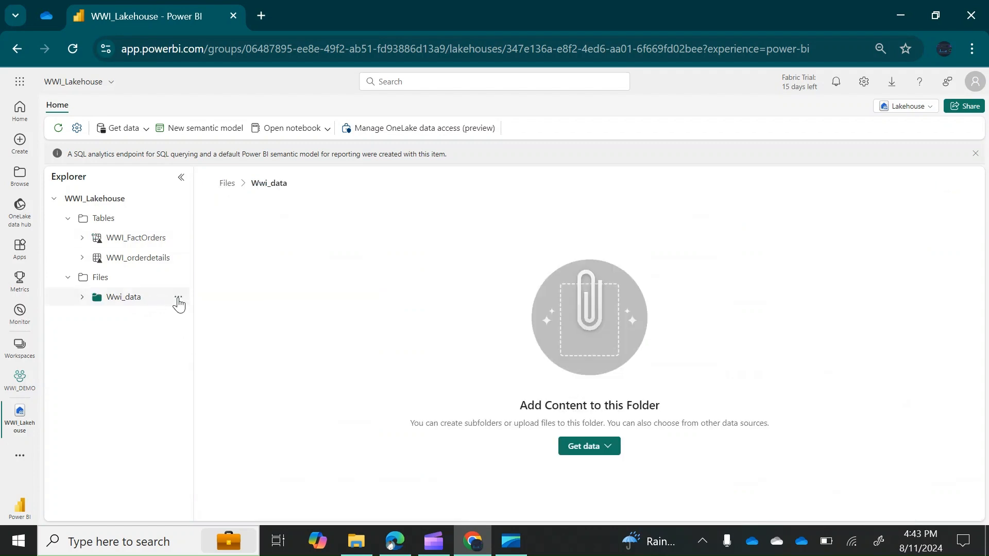
{"action": "left_click", "coordinate": [178, 300]}
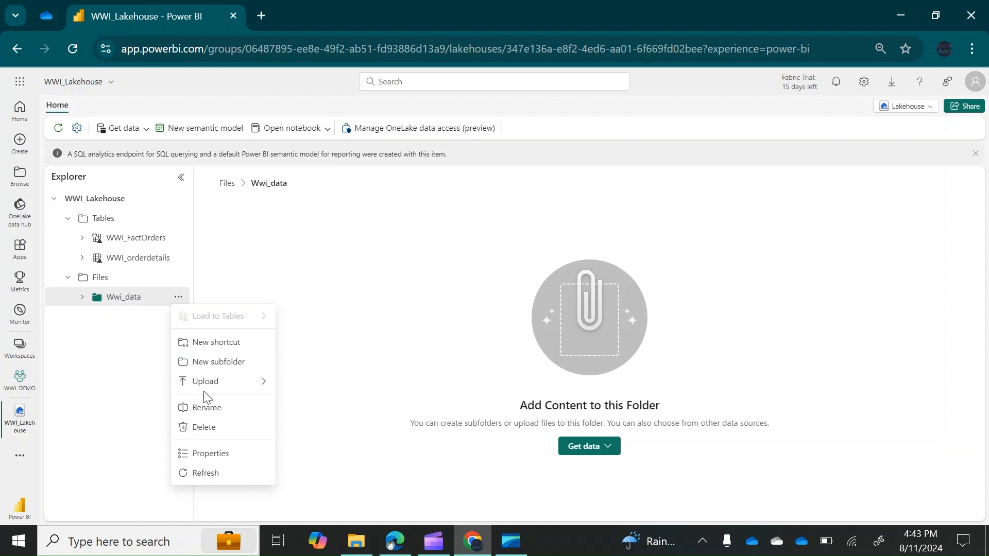
{"action": "mouse_move", "coordinate": [243, 387]}
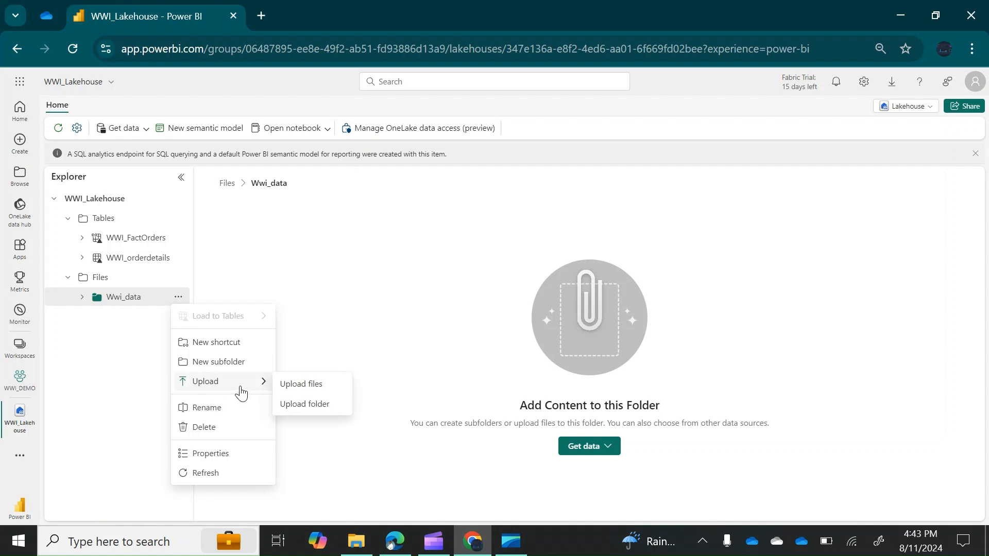
{"action": "left_click", "coordinate": [311, 389]}
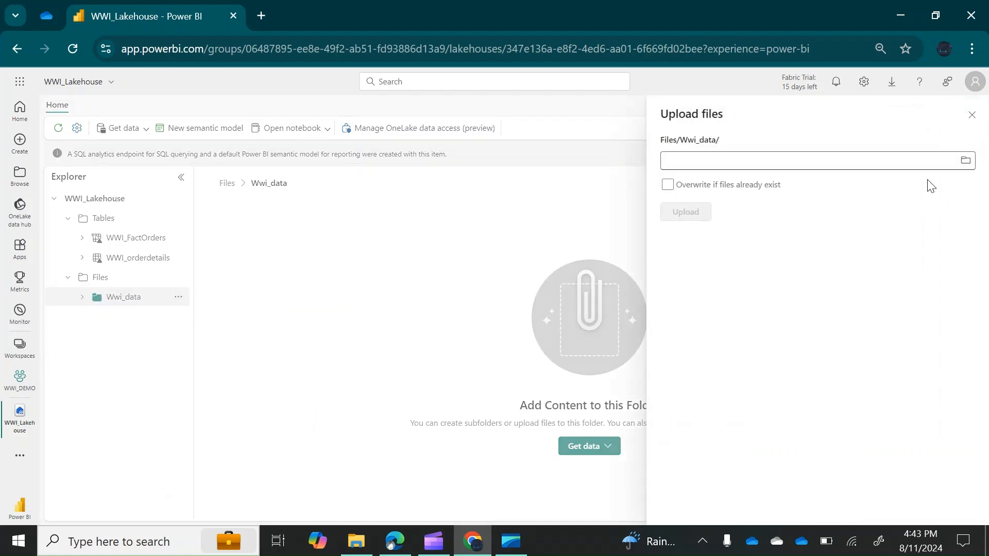
Select WWI_Date.csv, WWI_Categories.csv and WWI_Shippers.csv from Downloads and upload them
{"action": "left_click", "coordinate": [965, 161]}
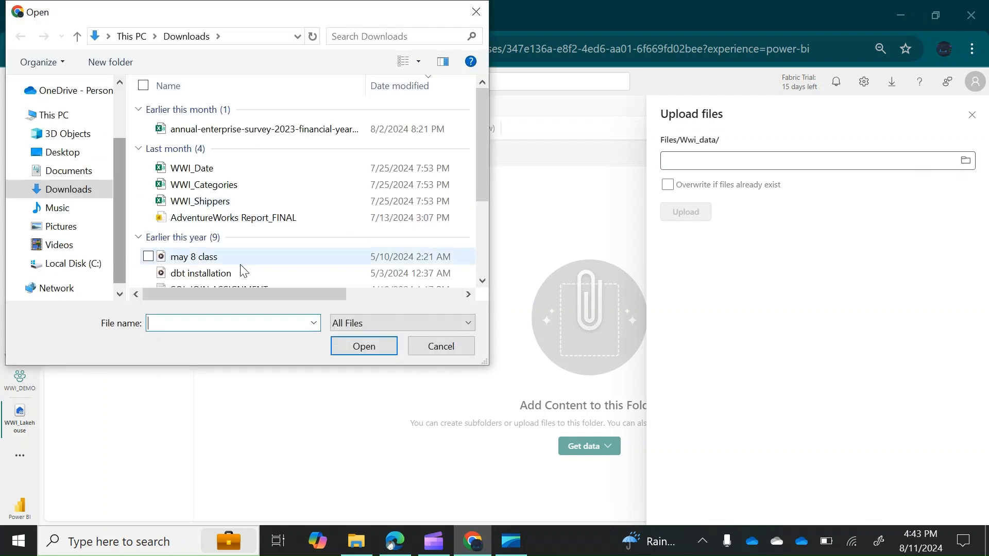
{"action": "left_click", "coordinate": [151, 173]}
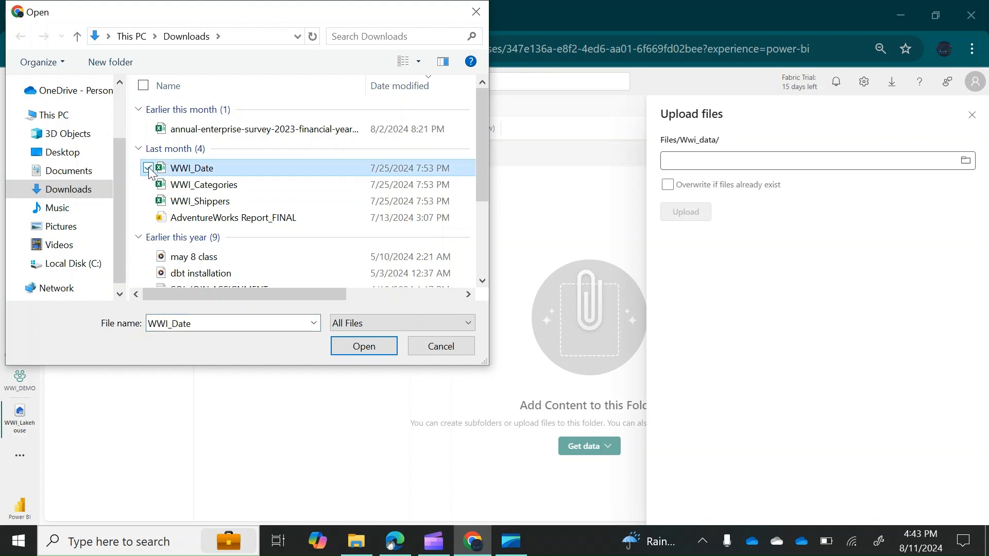
{"action": "left_click", "coordinate": [149, 184]}
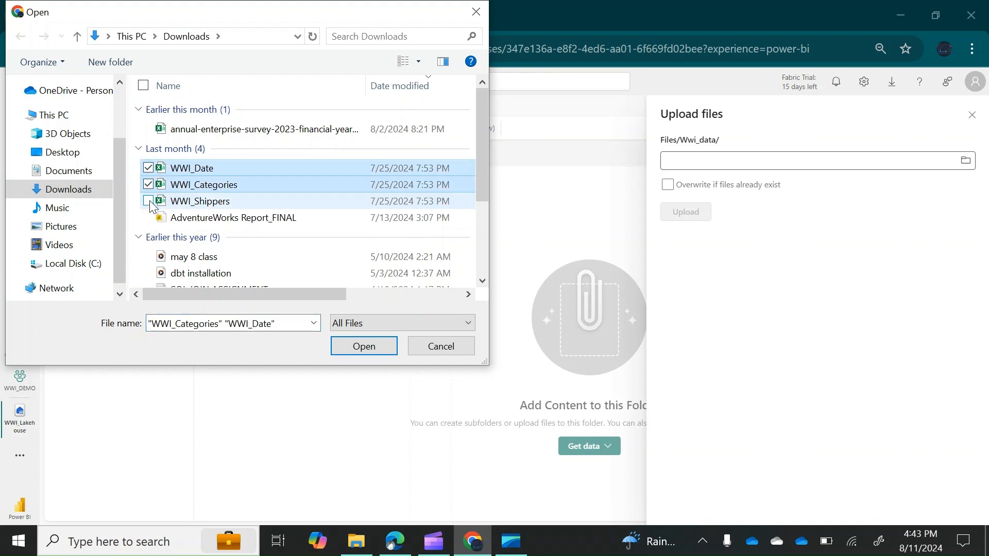
{"action": "left_click", "coordinate": [150, 202]}
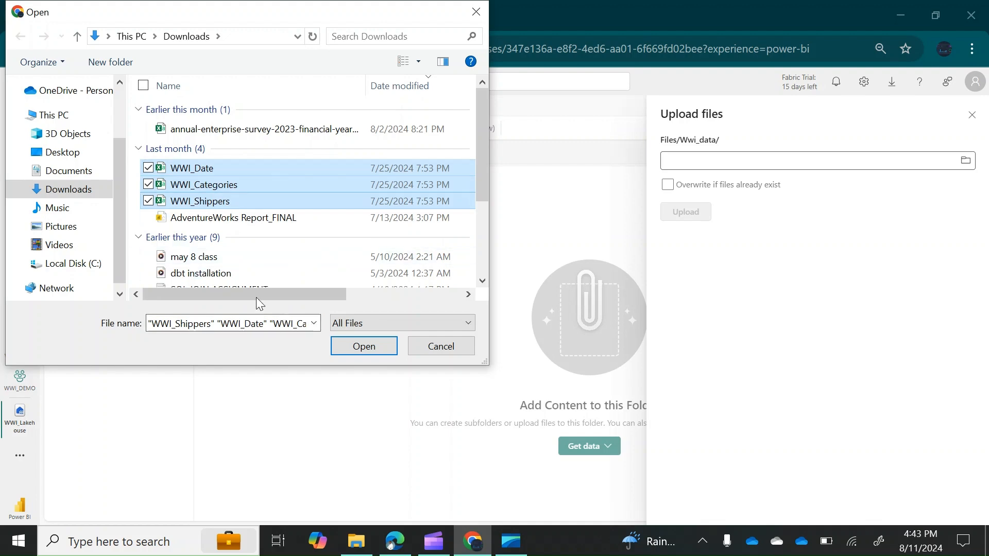
{"action": "left_click", "coordinate": [347, 349]}
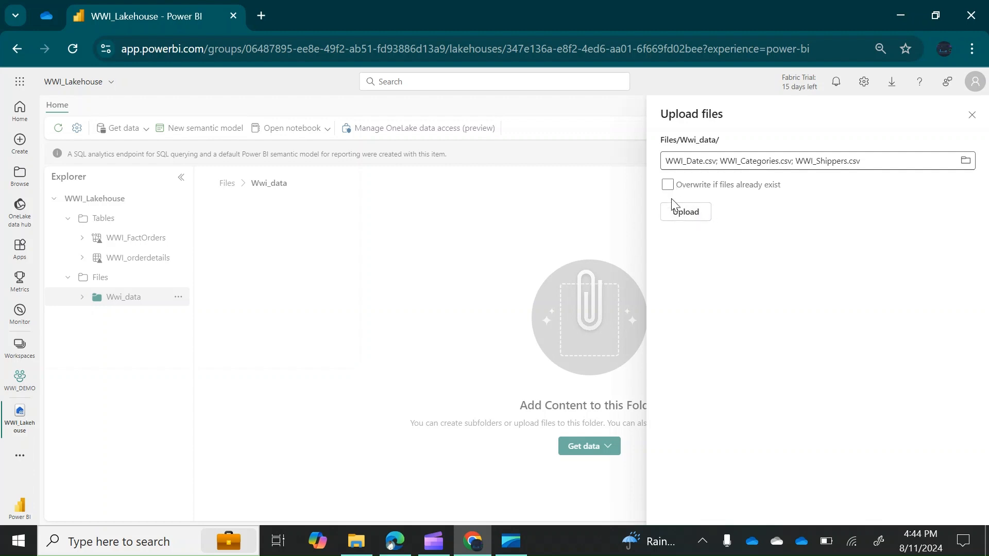
{"action": "left_click", "coordinate": [685, 214]}
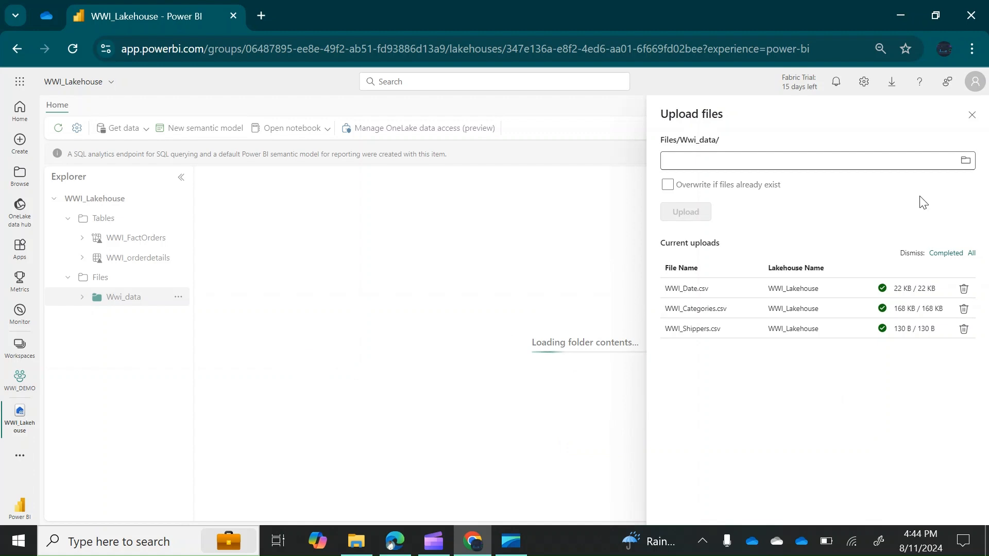
Preview WWI_Categories.csv, then start loading it into a new lakehouse table
{"action": "left_click", "coordinate": [972, 115]}
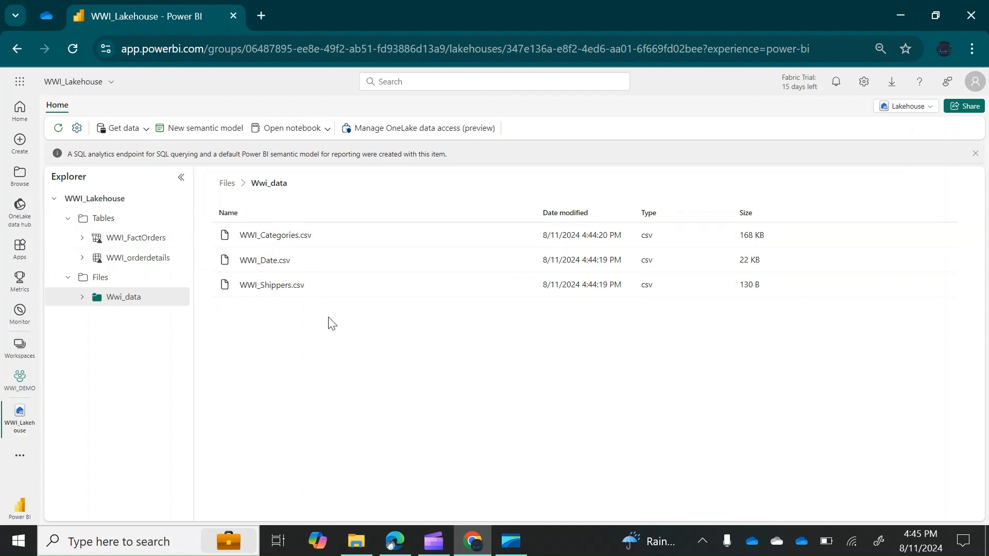
{"action": "left_click", "coordinate": [267, 240]}
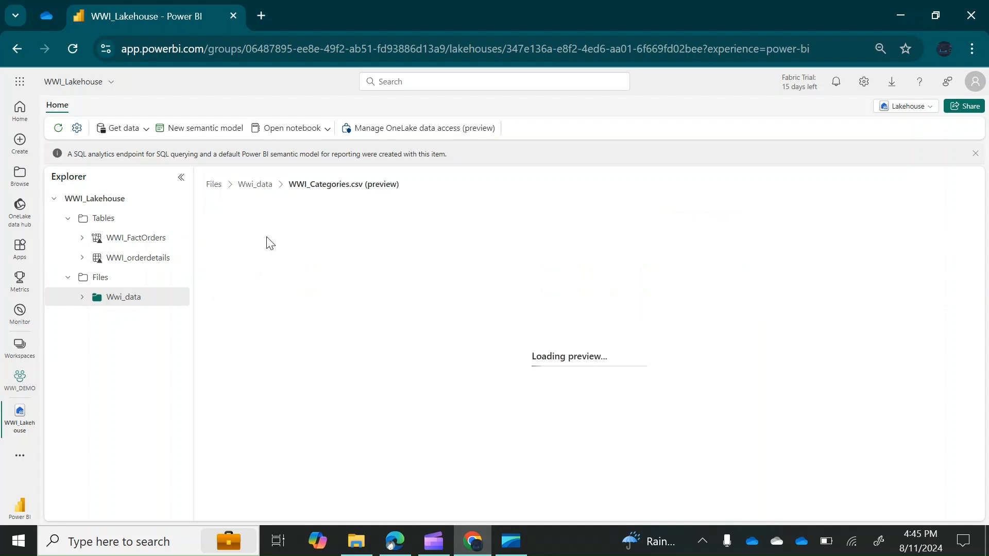
{"action": "left_click", "coordinate": [143, 303]}
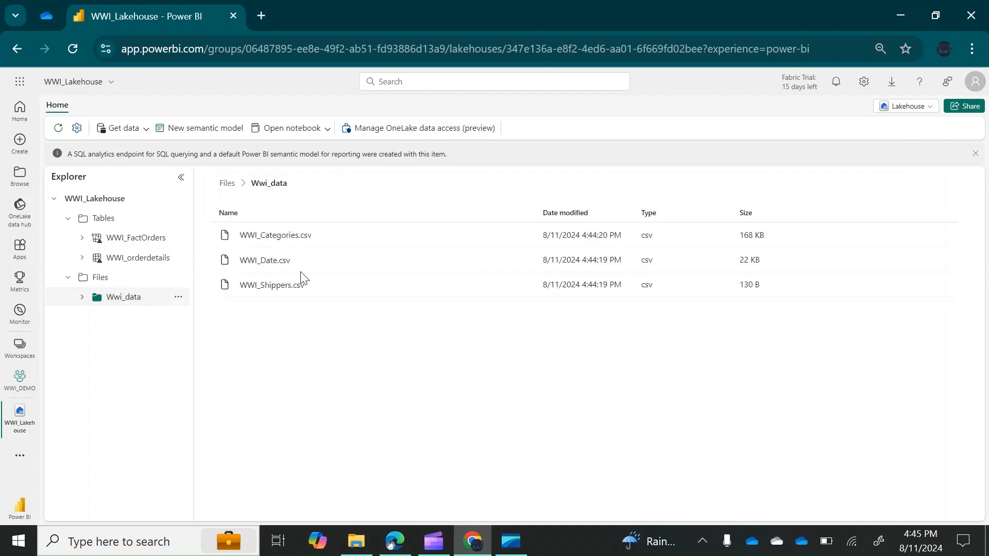
{"action": "left_click", "coordinate": [522, 237]}
{"action": "mouse_move", "coordinate": [574, 253]}
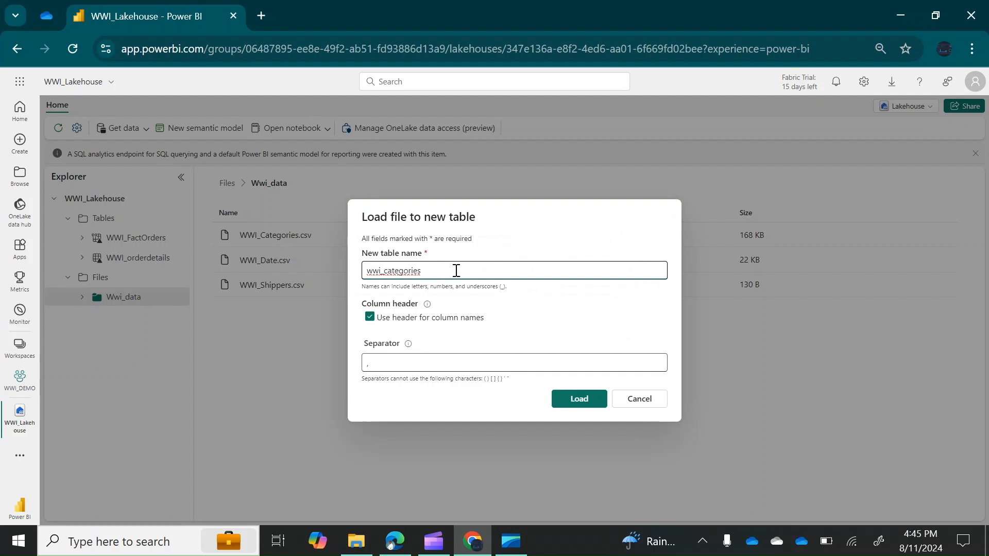
Rename the new table to WWI_Categories and load WWI_Categories.csv into it
{"action": "left_click", "coordinate": [388, 272]}
{"action": "key", "text": "BackSpace"}
{"action": "type", "text": "C"}
{"action": "left_click", "coordinate": [383, 272]}
{"action": "key", "text": "shift+Home"}
{"action": "type", "text": "WWI_"}
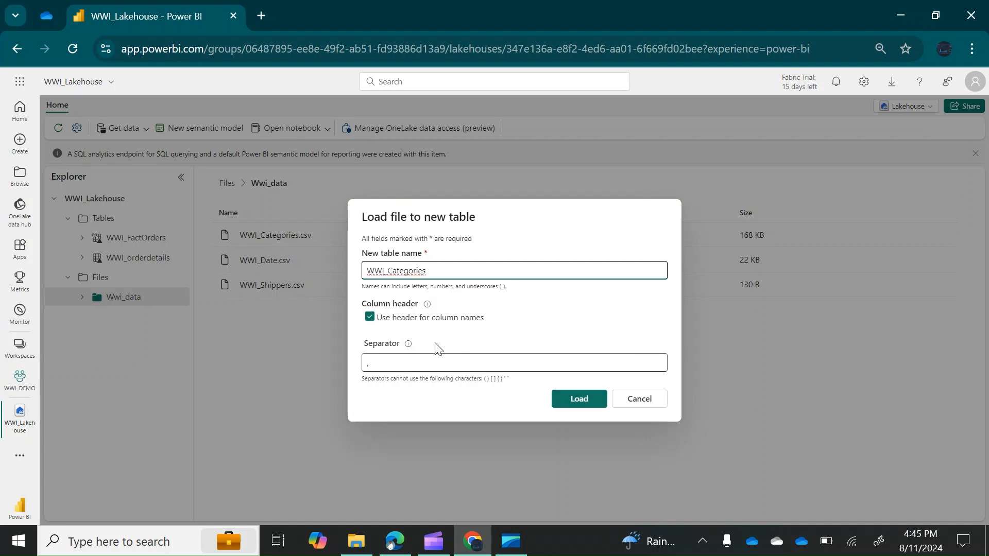
{"action": "left_click", "coordinate": [577, 402]}
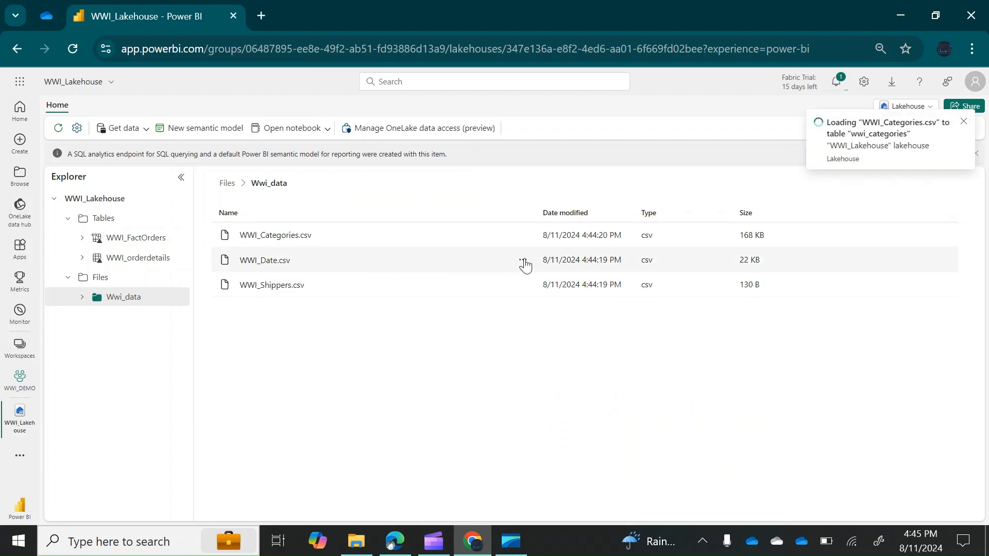
{"action": "left_click", "coordinate": [524, 261]}
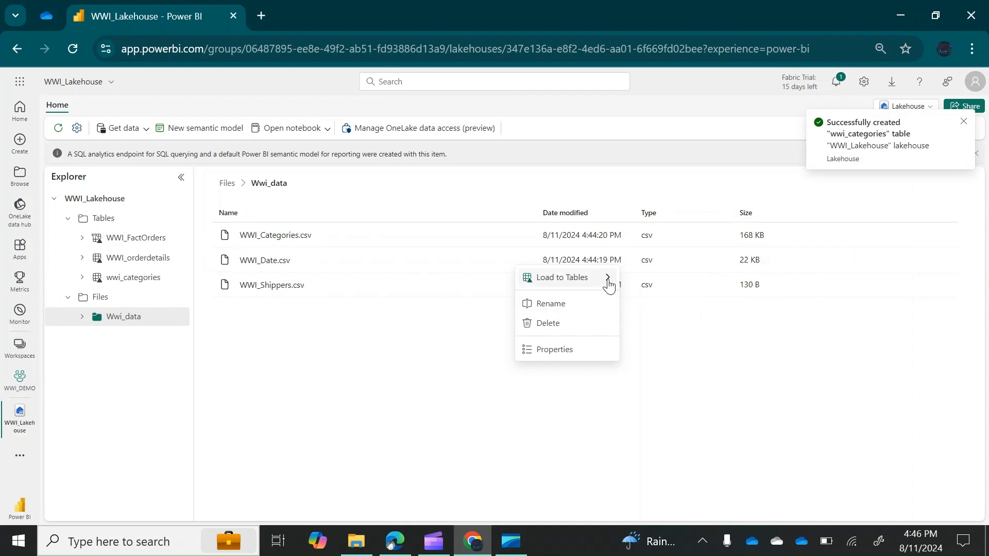
Load WWI_Date.csv into a new table named WWI_Date
{"action": "mouse_move", "coordinate": [609, 281]}
{"action": "left_click", "coordinate": [650, 282]}
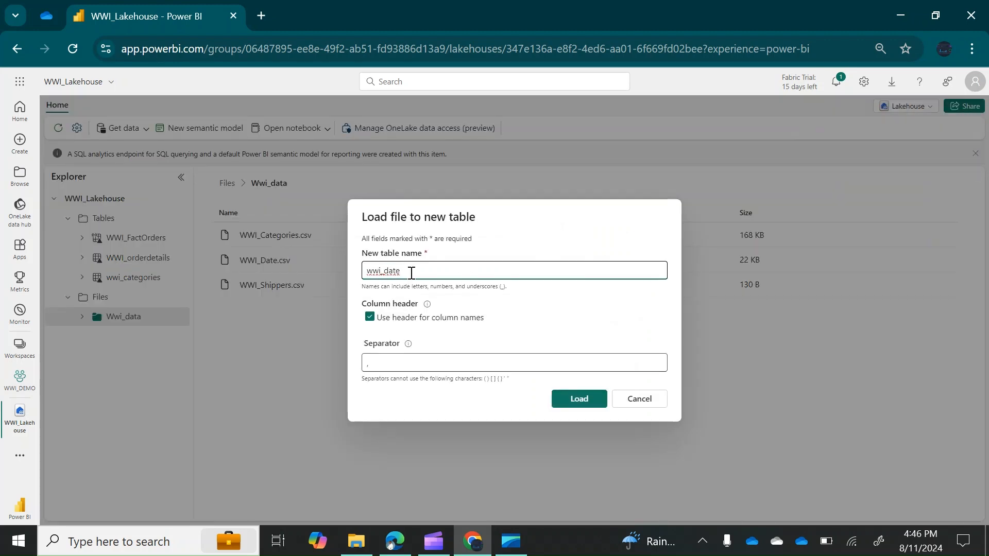
{"action": "left_click_drag", "start_coordinate": [407, 272], "coordinate": [359, 272]}
{"action": "key", "text": "BackSpace"}
{"action": "type", "text": "WWI"}
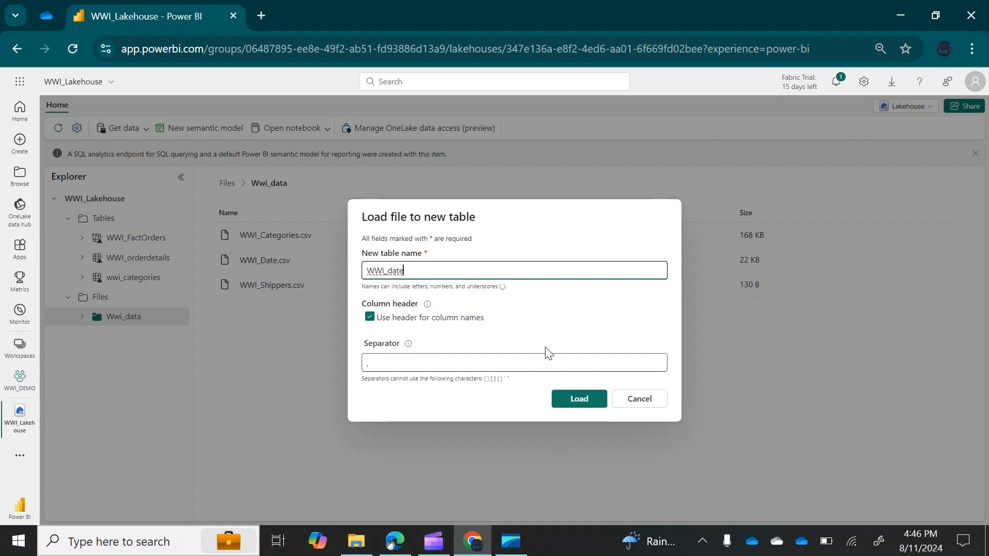
{"action": "left_click", "coordinate": [394, 273]}
{"action": "key", "text": "BackSpace"}
{"action": "left_click", "coordinate": [575, 401]}
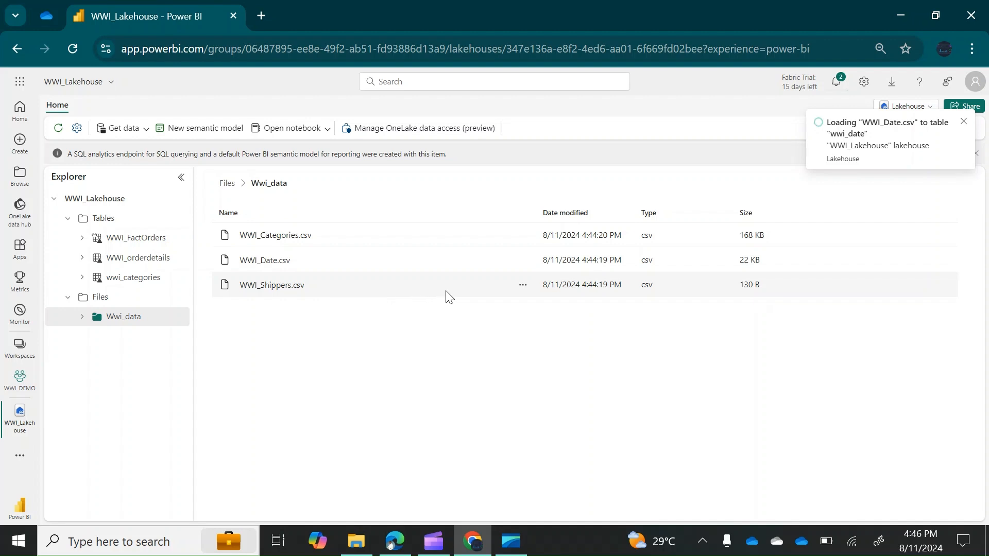
{"action": "left_click", "coordinate": [523, 286]}
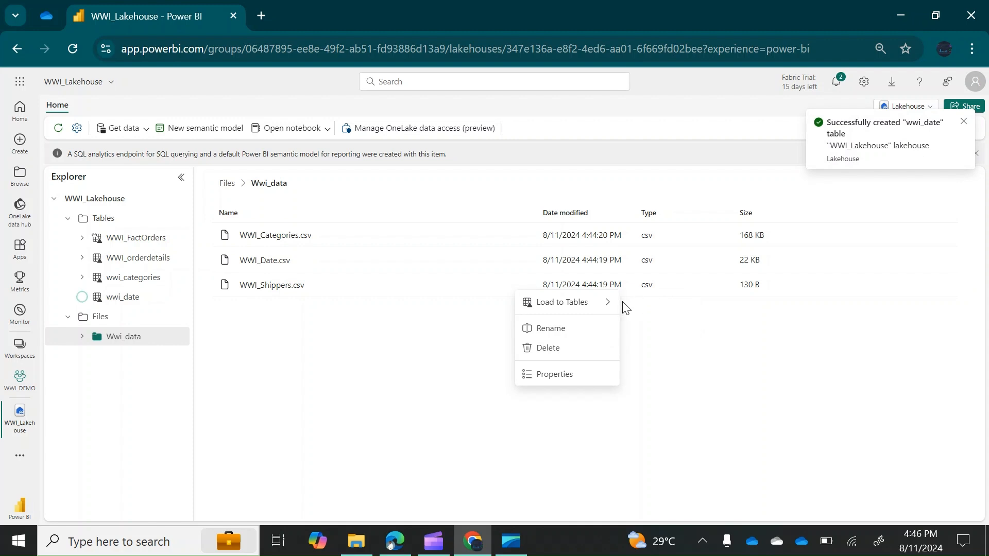
Load WWI_Shippers.csv into a new table named WWI_Shippers
{"action": "left_click", "coordinate": [608, 307]}
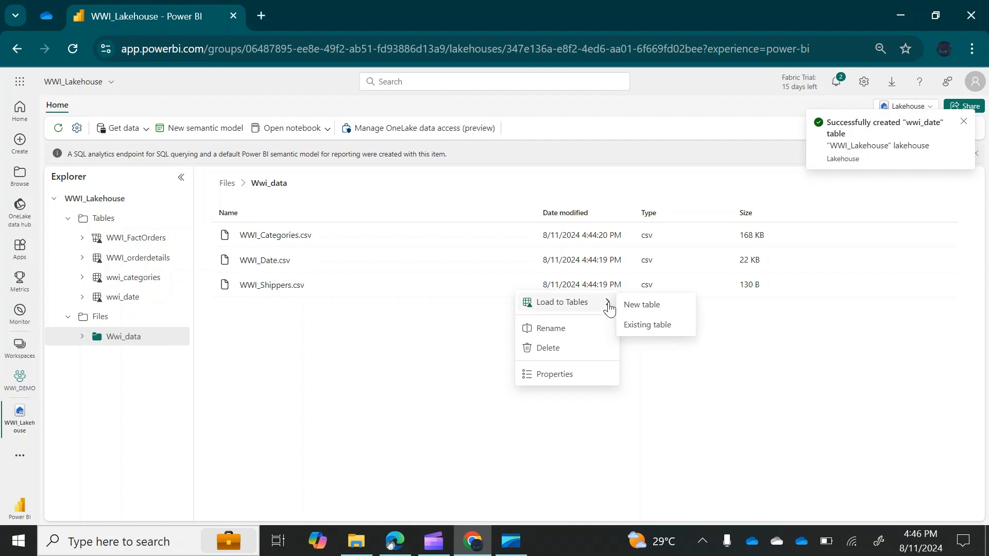
{"action": "left_click", "coordinate": [652, 309]}
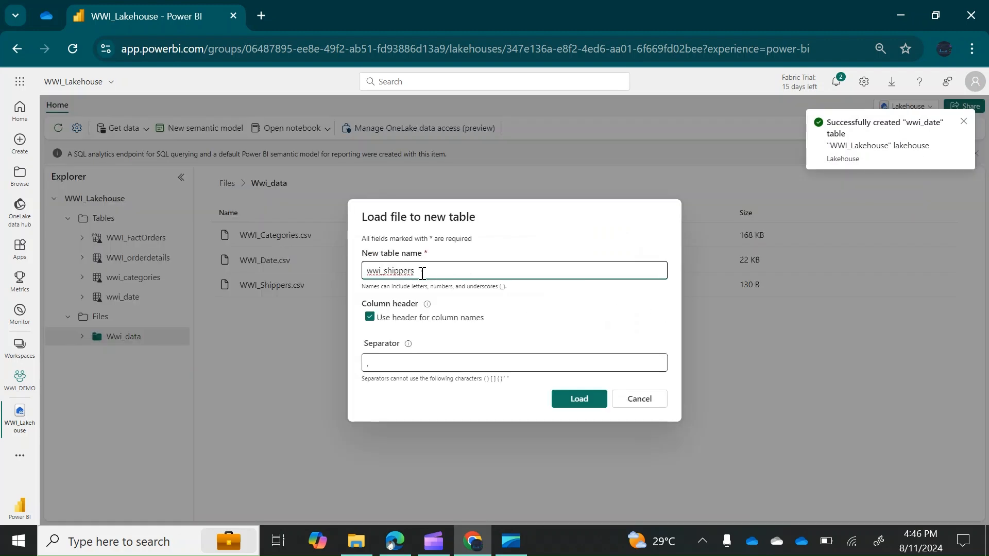
{"action": "left_click", "coordinate": [387, 272]}
{"action": "key", "text": "BackSpace"}
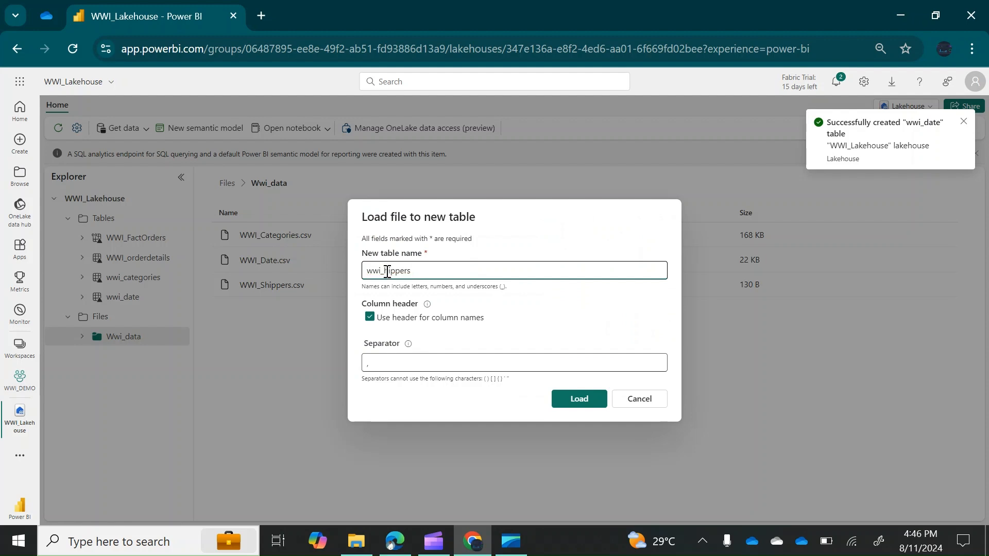
{"action": "type", "text": "S"}
{"action": "left_click", "coordinate": [382, 271]}
{"action": "key", "text": "BackSpace"}
{"action": "key", "text": "BackSpace"}
{"action": "key", "text": "BackSpace"}
{"action": "type", "text": "WWI"}
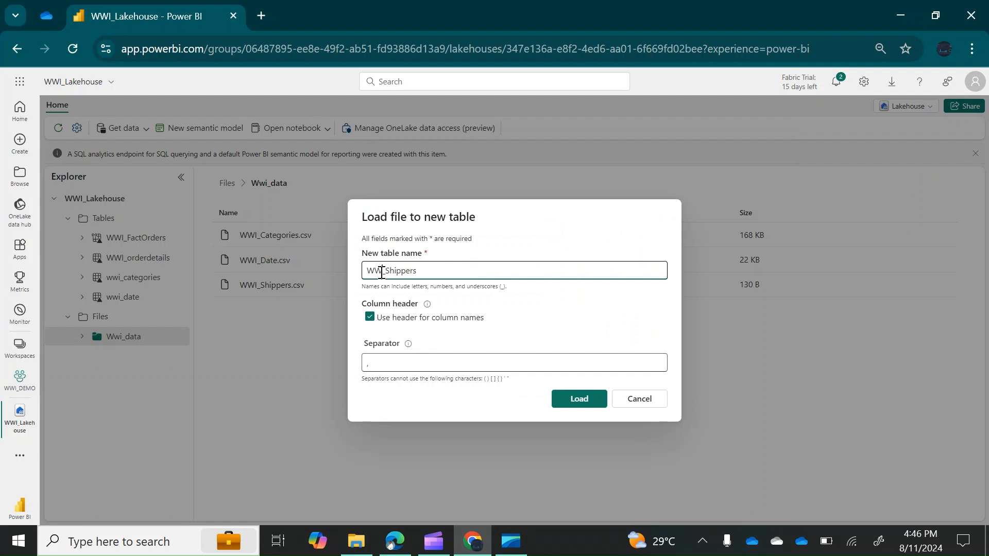
{"action": "left_click", "coordinate": [580, 399]}
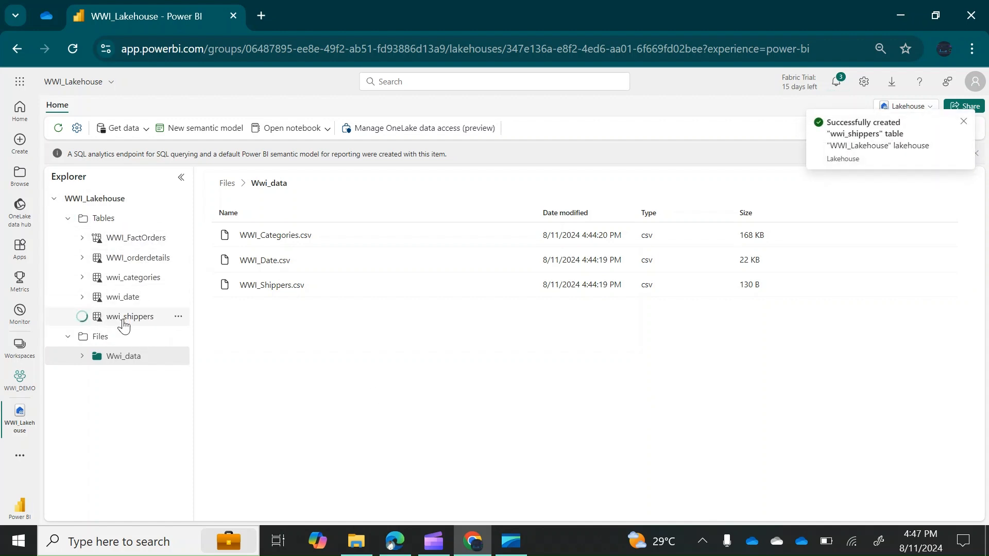
Preview the wwi_date table, then the wwi_shippers table's three shipper rows
{"action": "left_click", "coordinate": [123, 298]}
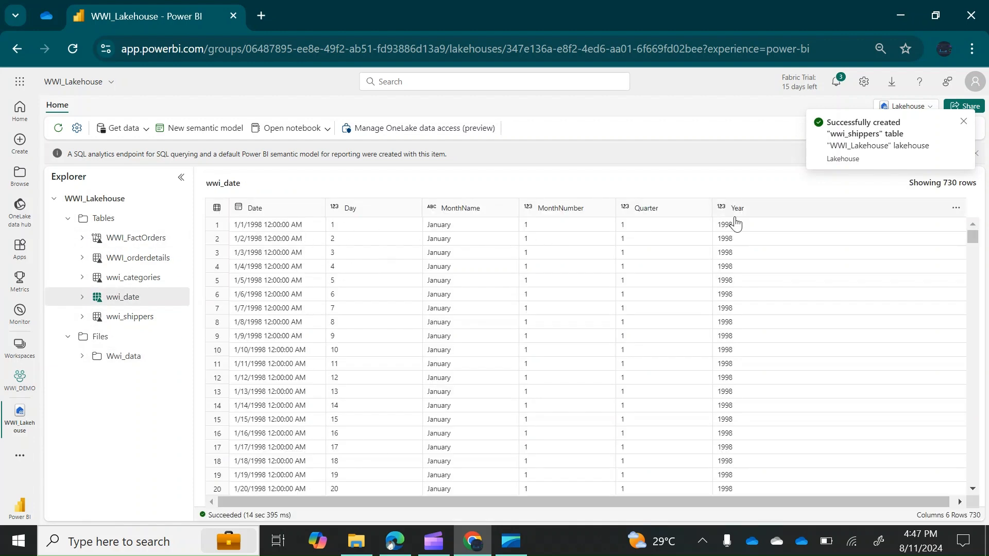
{"action": "left_click", "coordinate": [122, 325]}
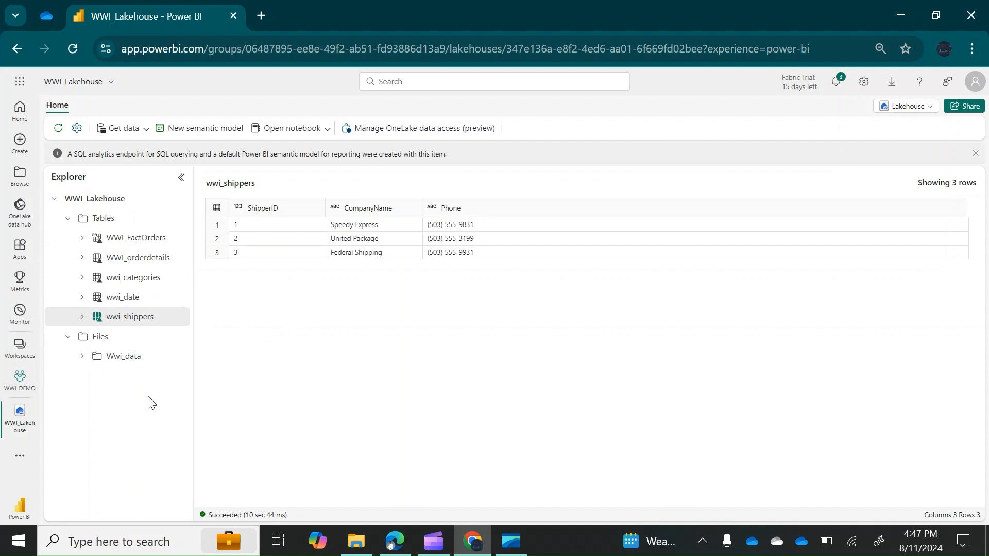
Create a new Dataflow Gen2 from the Get data menu
{"action": "left_click", "coordinate": [146, 130]}
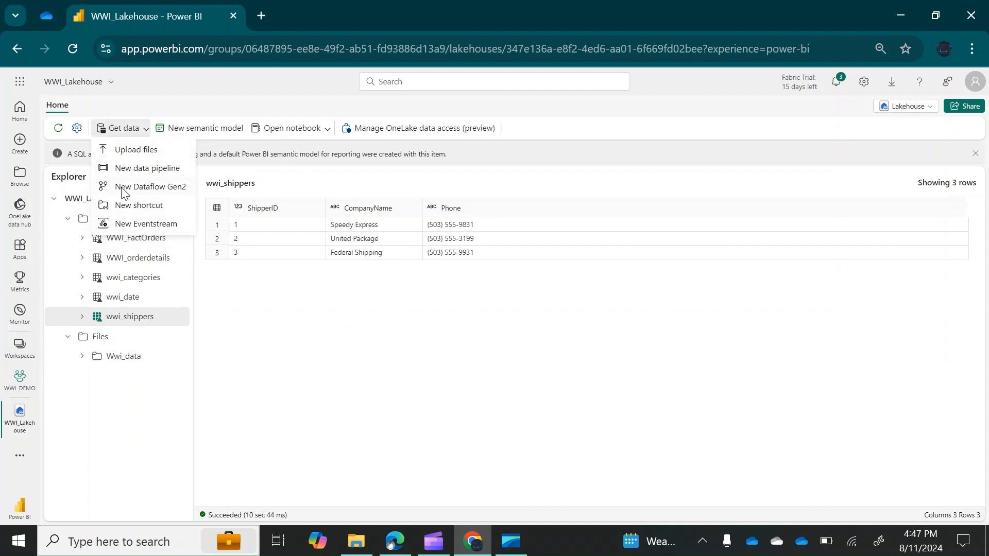
{"action": "left_click", "coordinate": [173, 189]}
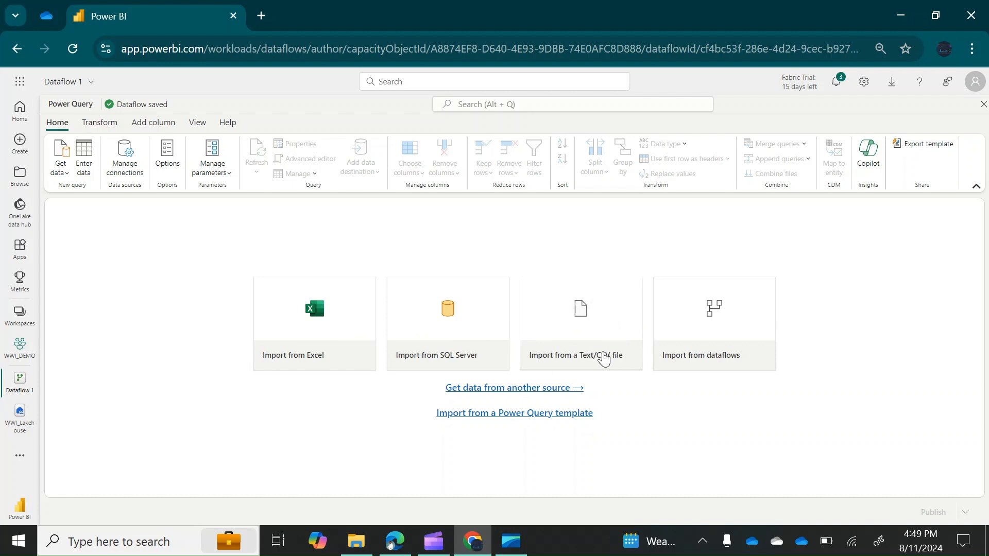
Open a new browser tab beside the Dataflow 1 editor
{"action": "left_click", "coordinate": [262, 16]}
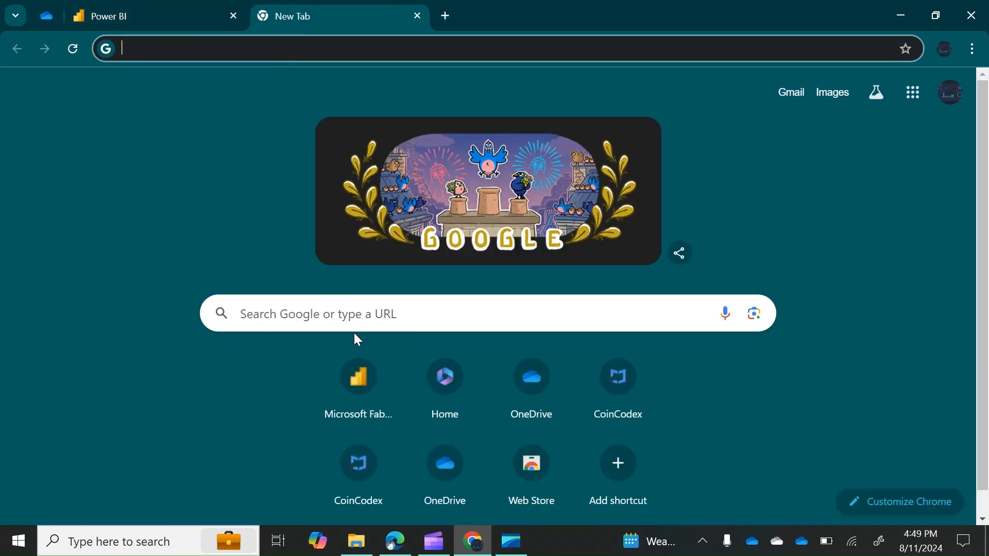
Open OneDrive, check the signed-in account, then return to Dataflow 1
{"action": "left_click", "coordinate": [527, 385]}
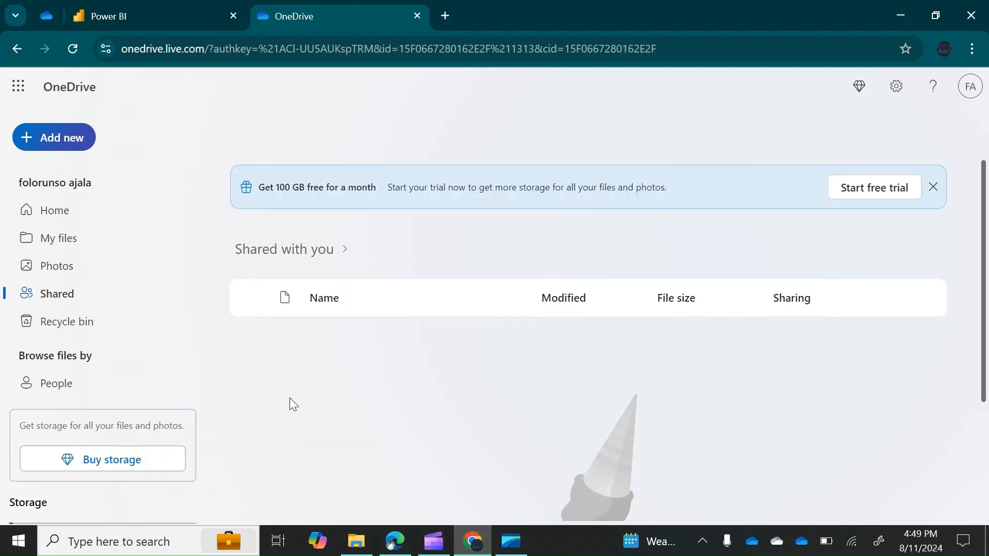
{"action": "left_click", "coordinate": [973, 101]}
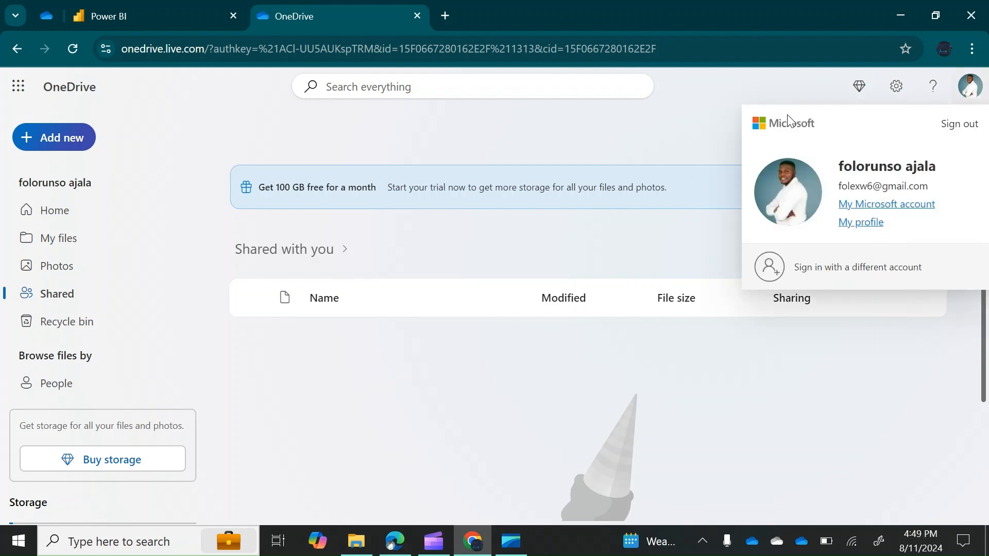
{"action": "left_click", "coordinate": [689, 129]}
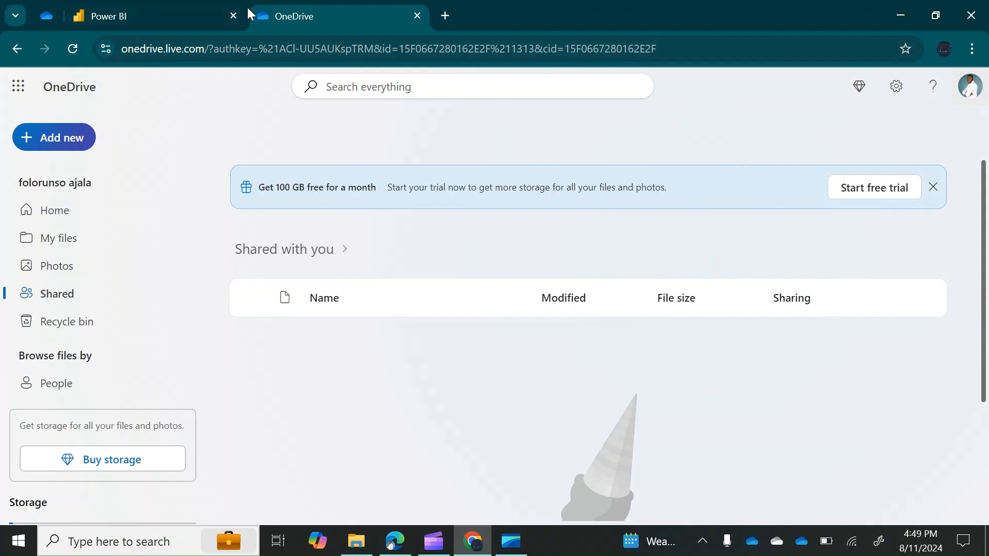
{"action": "left_click", "coordinate": [206, 20]}
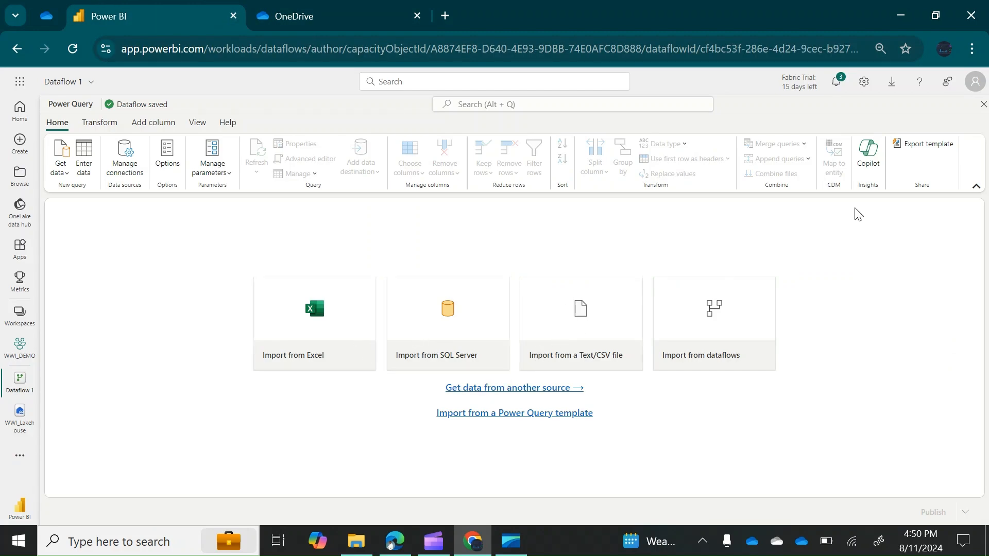
Start a Text/CSV file import in Dataflow 1 to reach its connection settings
{"action": "left_click", "coordinate": [583, 341]}
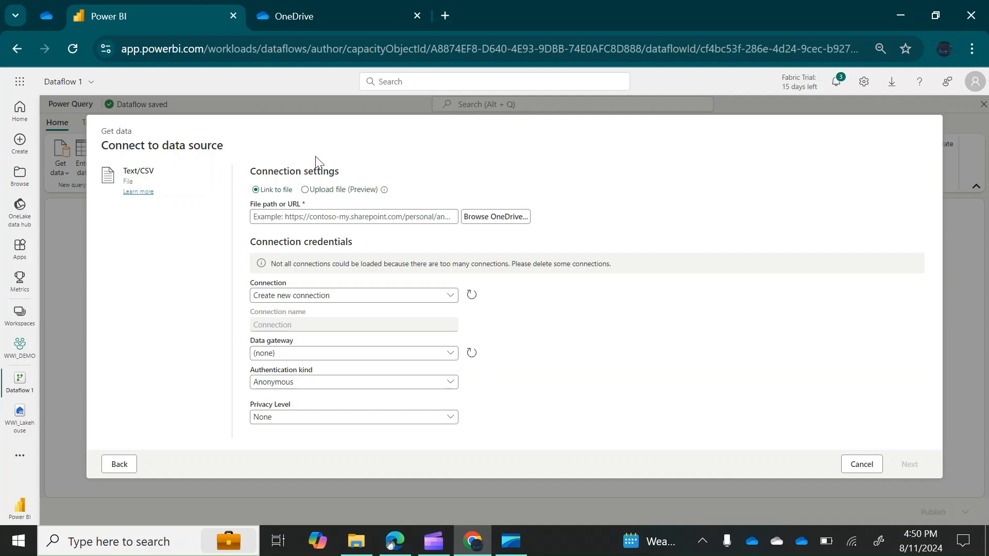
In a new tab, open the team site's WideWorldImporters folder in the work OneDrive
{"action": "left_click", "coordinate": [443, 15]}
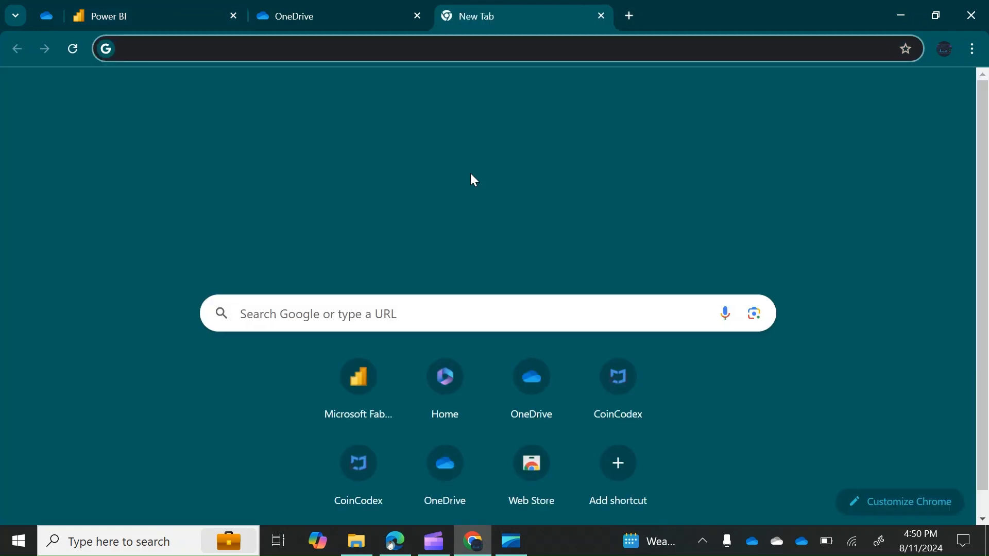
{"action": "left_click", "coordinate": [441, 393]}
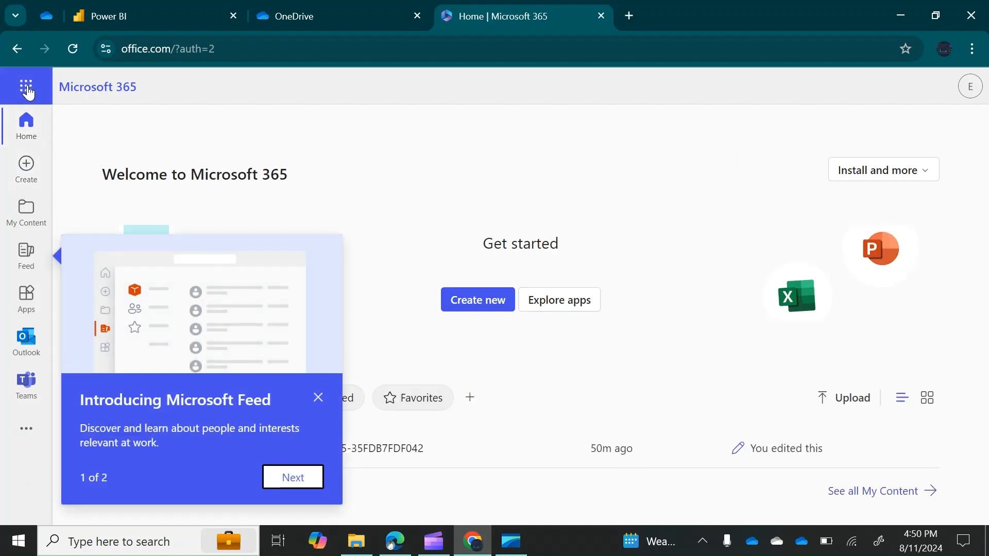
{"action": "left_click", "coordinate": [27, 87]}
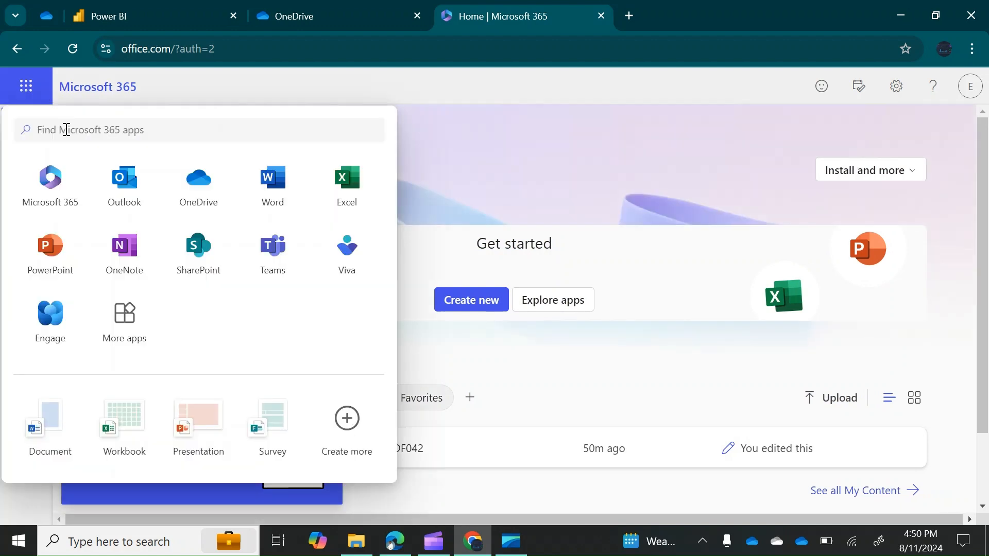
{"action": "left_click", "coordinate": [202, 208]}
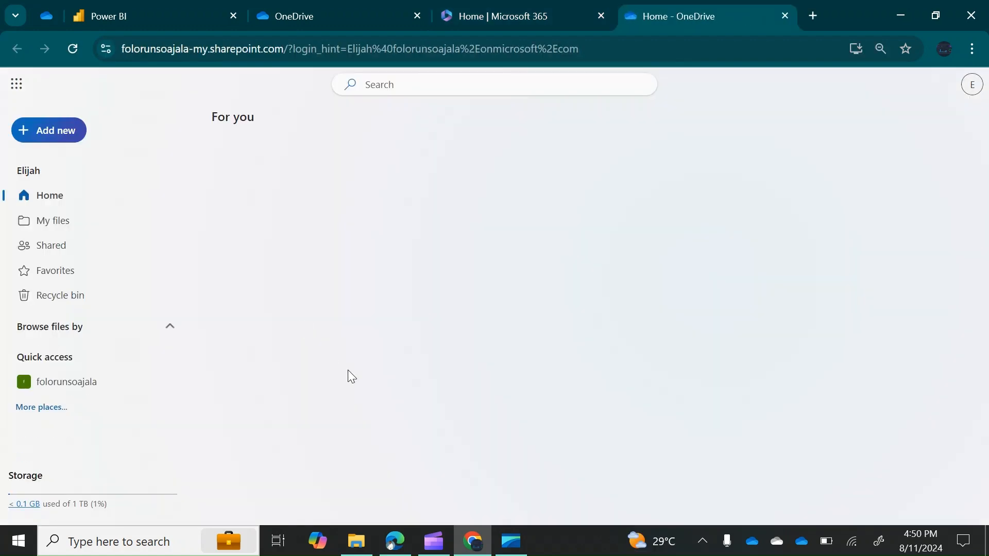
{"action": "left_click", "coordinate": [68, 391]}
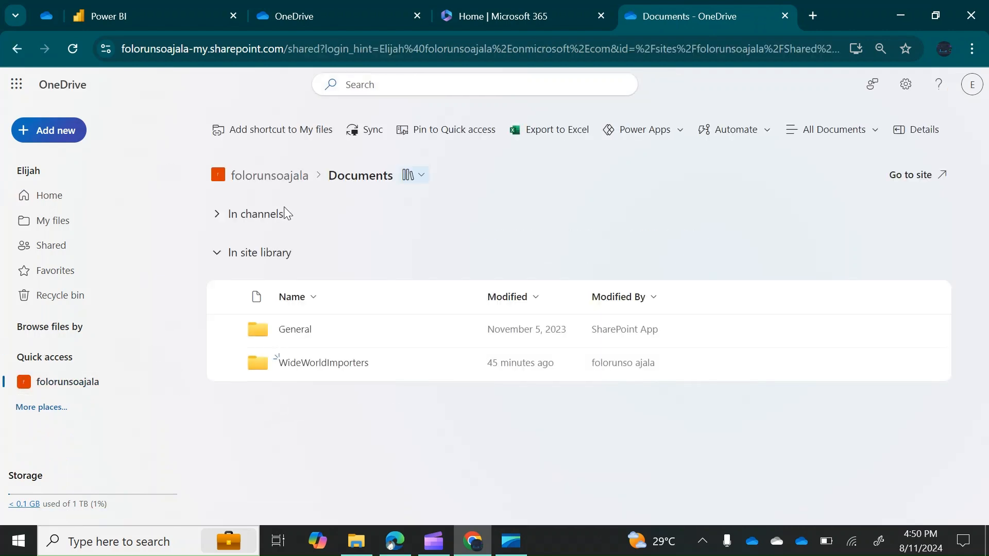
{"action": "left_click", "coordinate": [302, 363]}
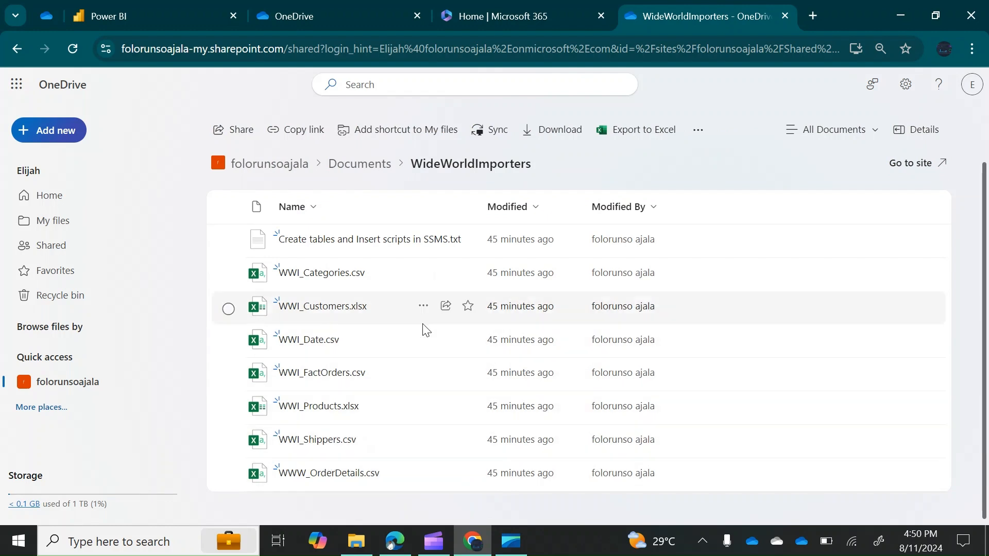
Copy WWI_Customers.xlsx's direct link from its Details pane and go back to the dataflow
{"action": "left_click", "coordinate": [424, 307]}
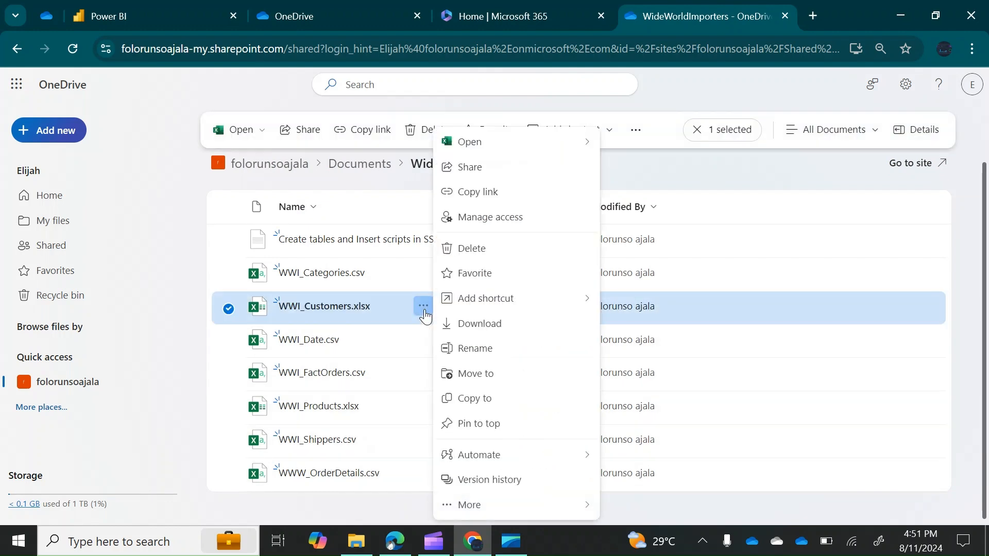
{"action": "left_click", "coordinate": [482, 509]}
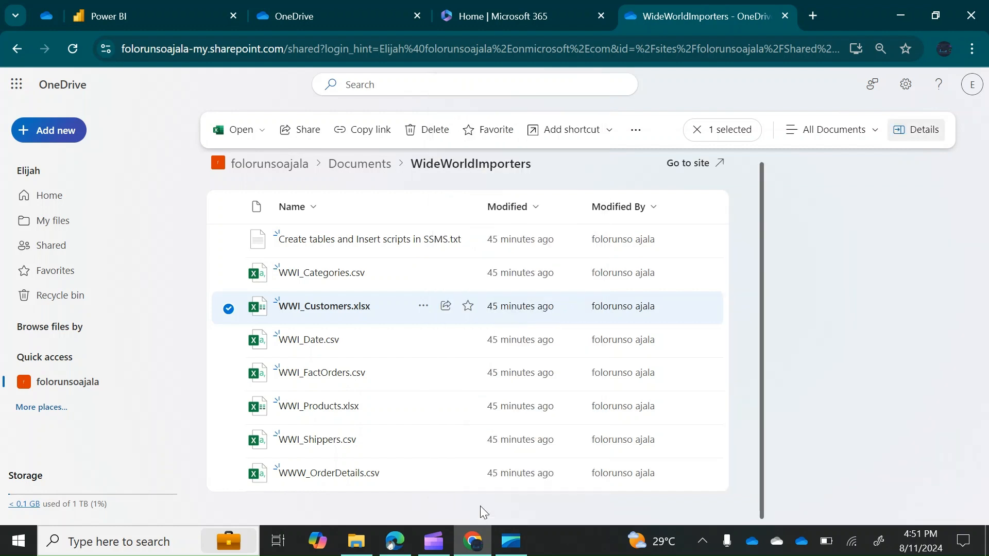
{"action": "left_click_drag", "start_coordinate": [985, 304], "coordinate": [984, 420]}
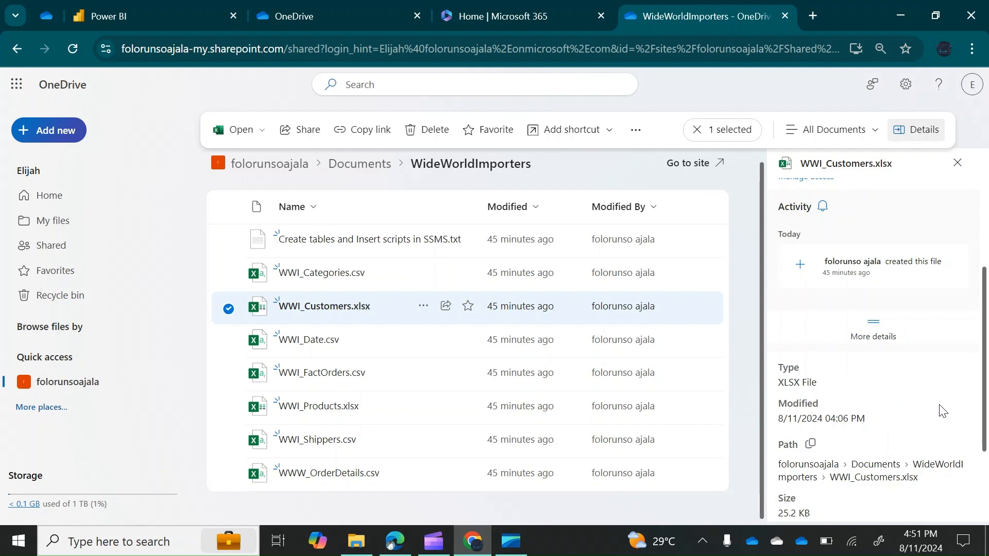
{"action": "left_click", "coordinate": [811, 446]}
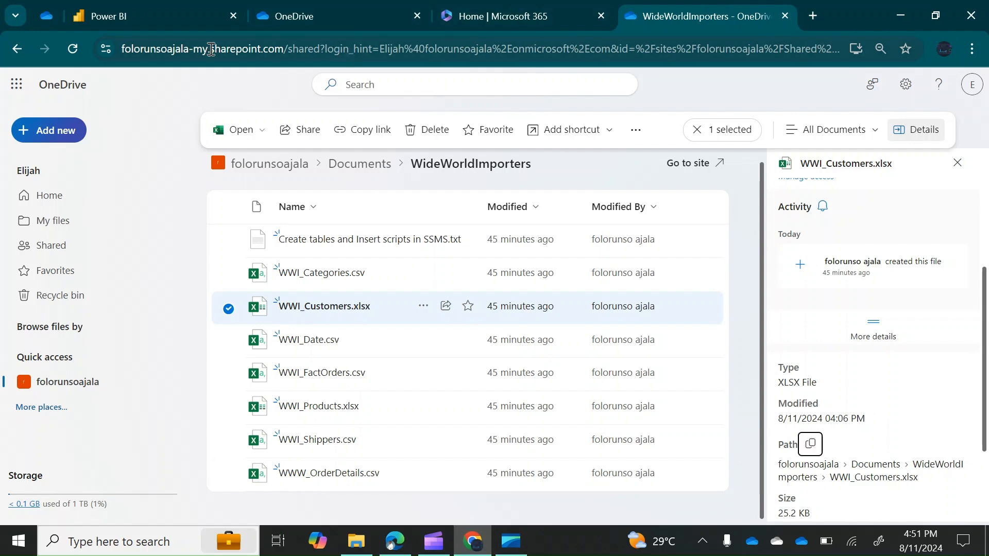
{"action": "left_click", "coordinate": [146, 15]}
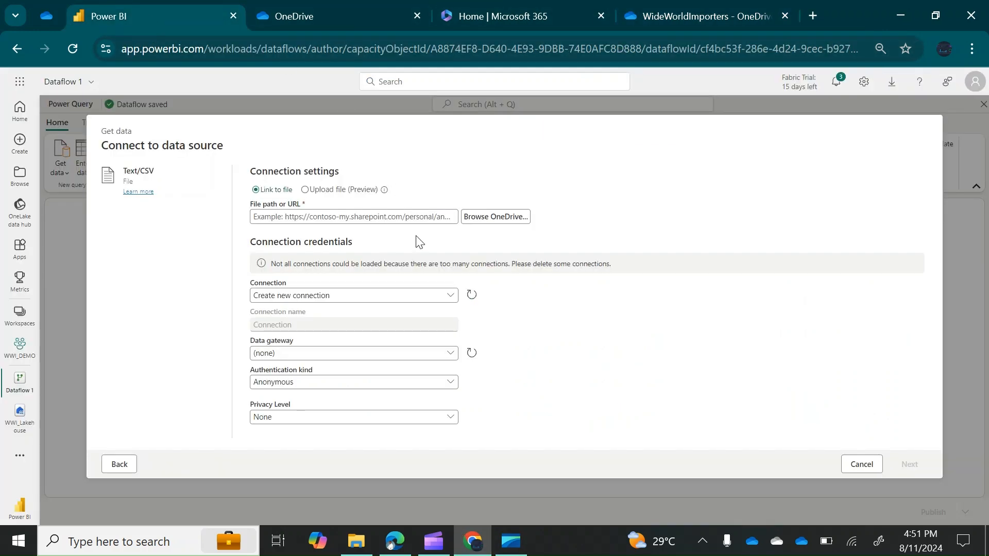
Switch the source to Excel workbook and try connecting with the pasted WWI_Customers.xlsx link
{"action": "left_click", "coordinate": [119, 464]}
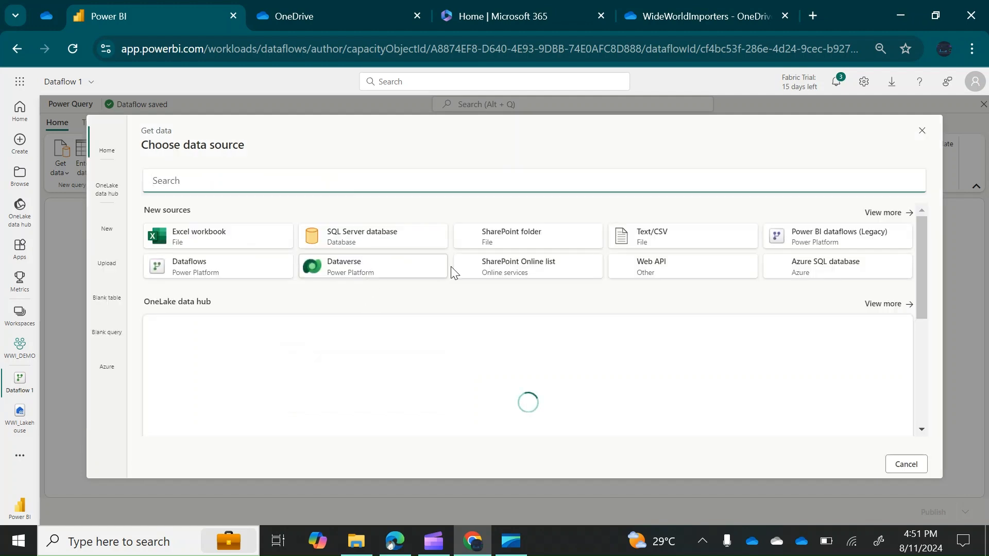
{"action": "left_click", "coordinate": [229, 245]}
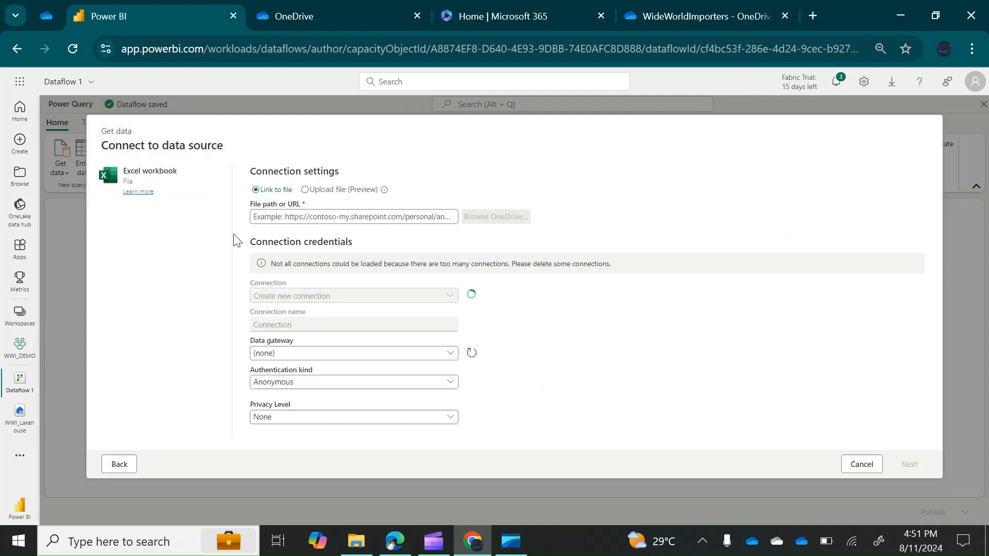
{"action": "left_click", "coordinate": [299, 218]}
{"action": "key", "text": "ctrl+v"}
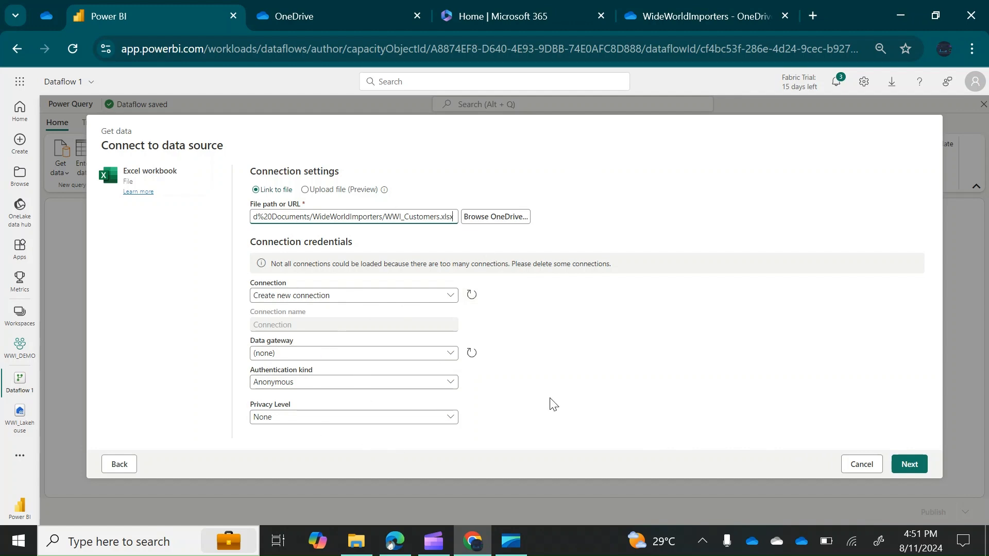
{"action": "left_click", "coordinate": [918, 467]}
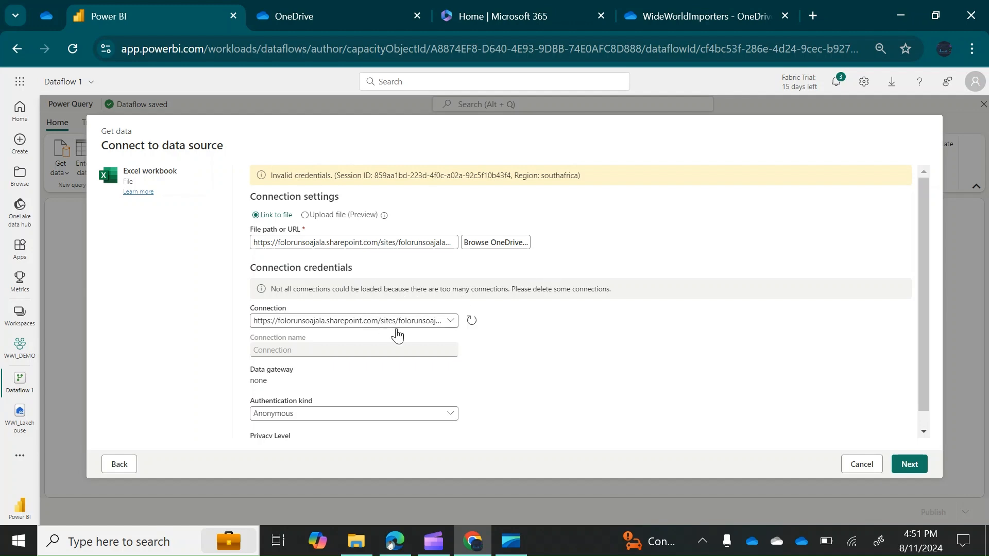
Create a new connection with Organizational account authentication and connect to the workbook
{"action": "left_click", "coordinate": [451, 322]}
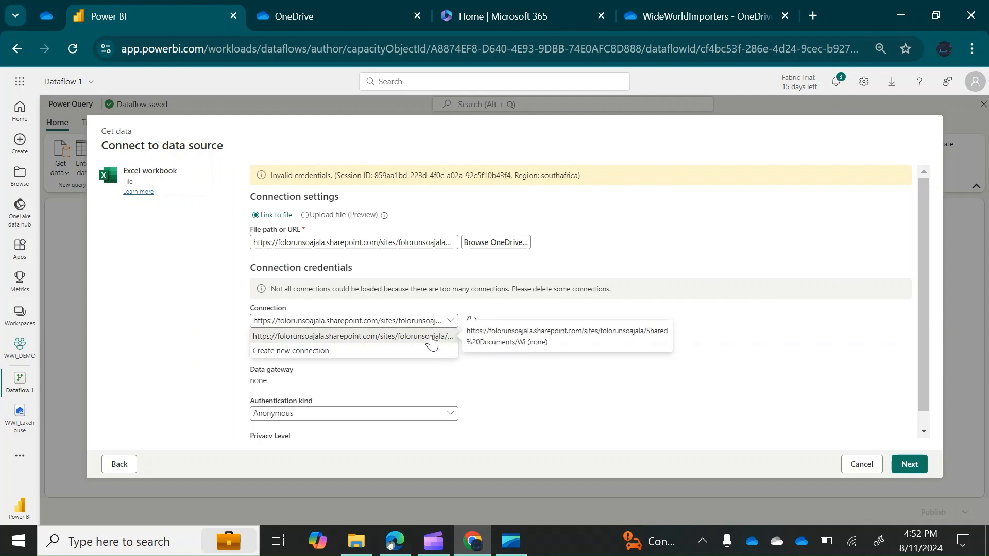
{"action": "left_click", "coordinate": [323, 353]}
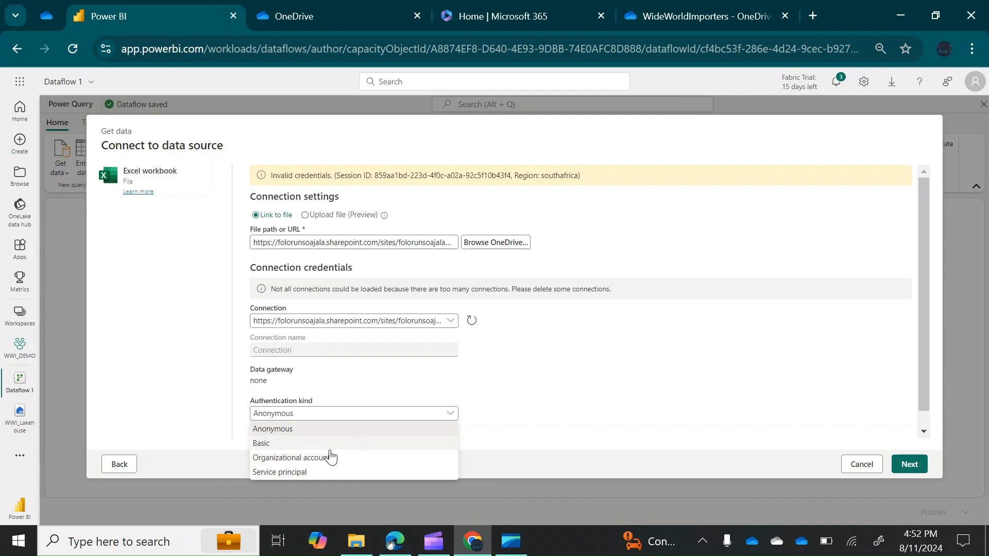
{"action": "left_click", "coordinate": [324, 458]}
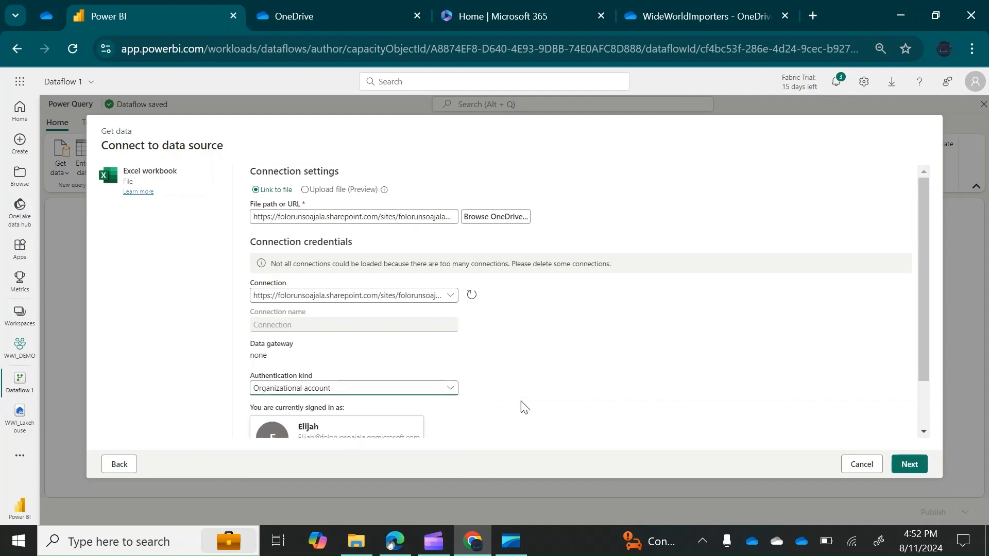
{"action": "left_click_drag", "start_coordinate": [921, 338], "coordinate": [921, 387]}
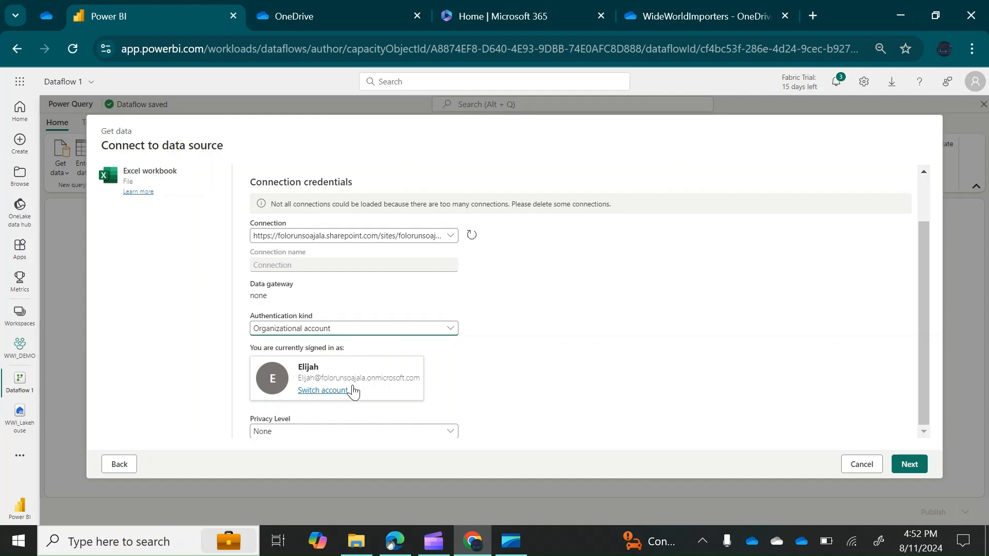
{"action": "left_click", "coordinate": [910, 466]}
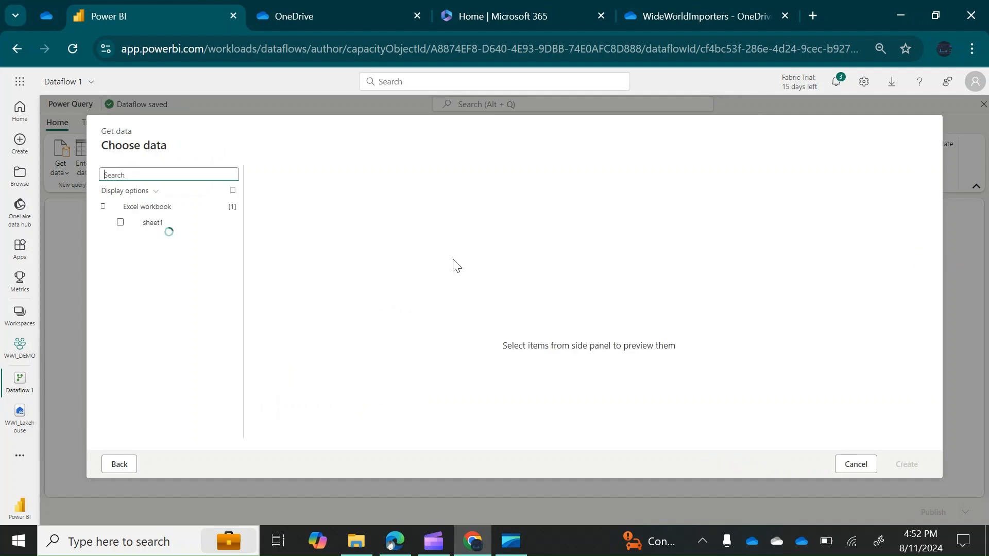
Preview sheet1 and create a query from its 92 customer rows
{"action": "left_click", "coordinate": [138, 227]}
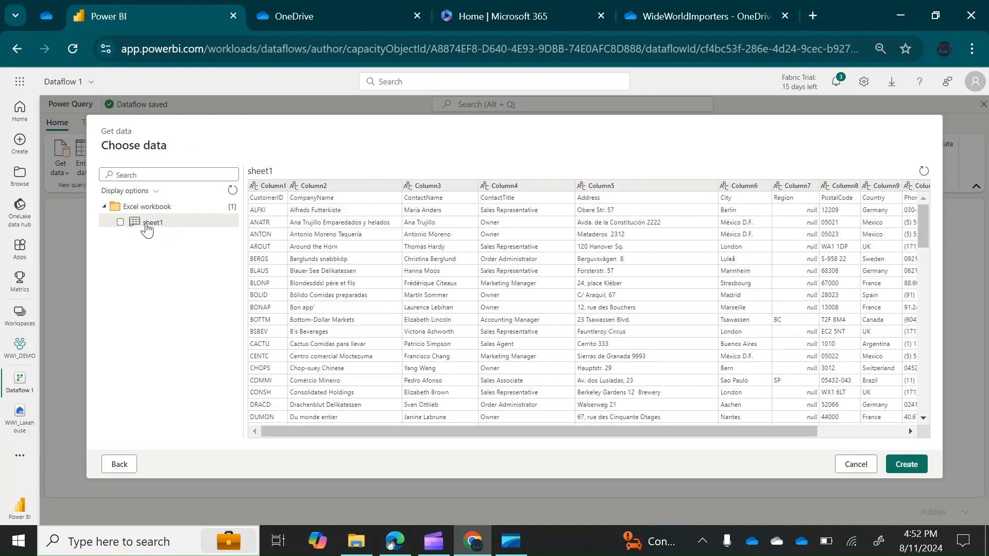
{"action": "left_click", "coordinate": [906, 465]}
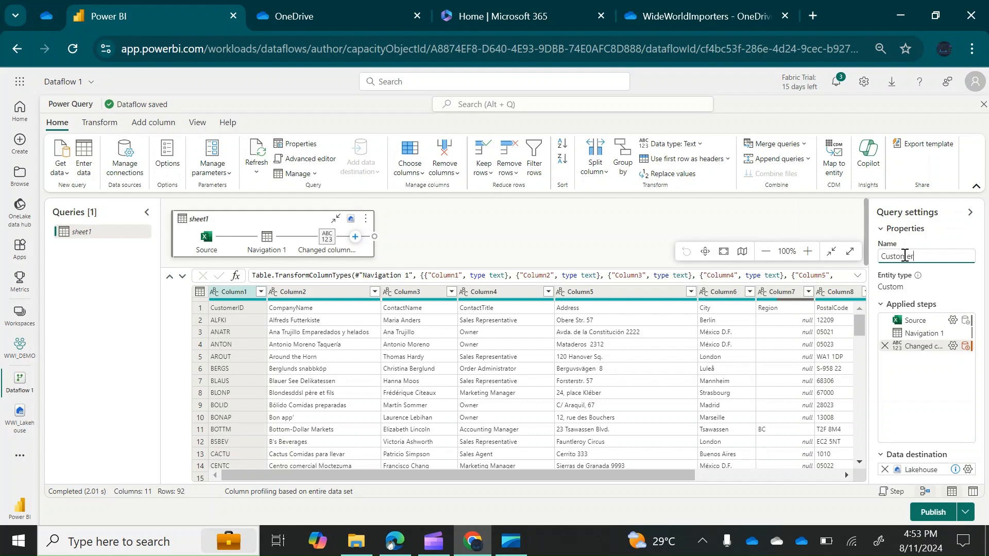
Commit the name Customer and promote the first row to headers, leaving 91 rows by 11 columns
{"action": "key", "text": "Return"}
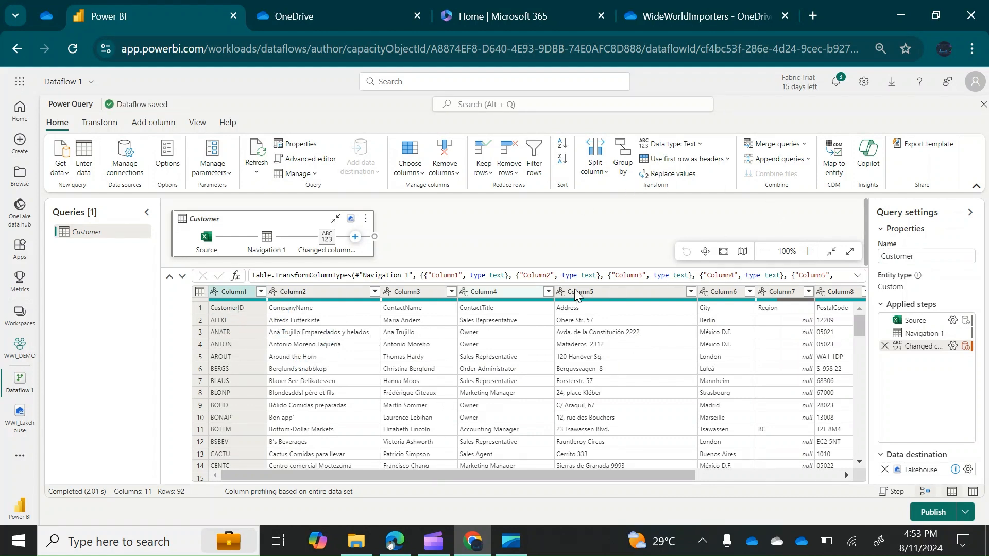
{"action": "left_click", "coordinate": [727, 160]}
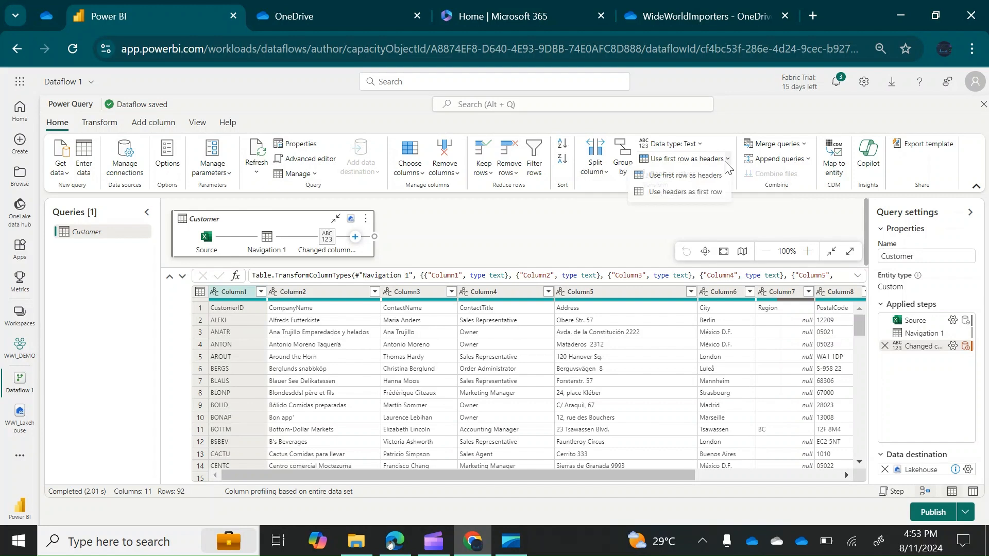
{"action": "left_click", "coordinate": [692, 177]}
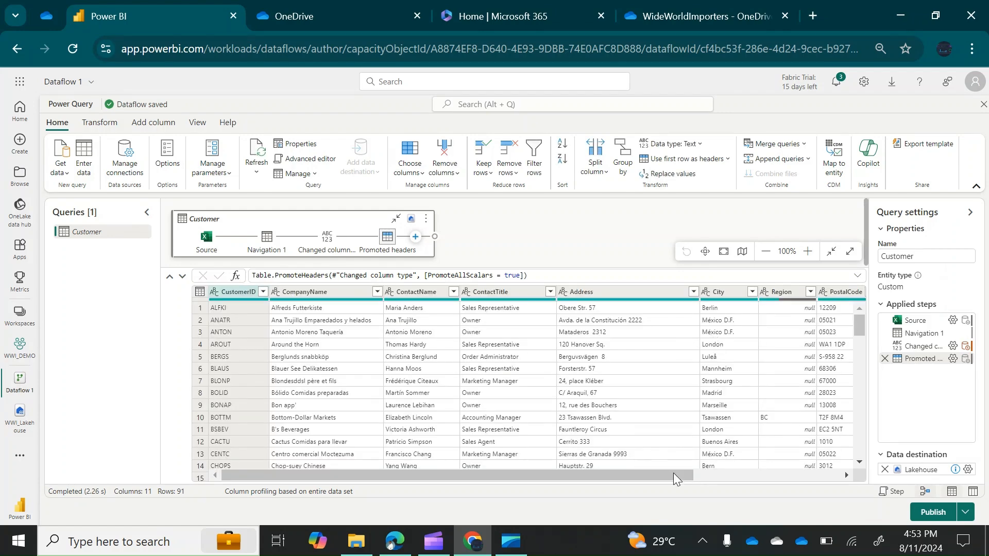
{"action": "left_click_drag", "start_coordinate": [617, 476], "coordinate": [821, 470]}
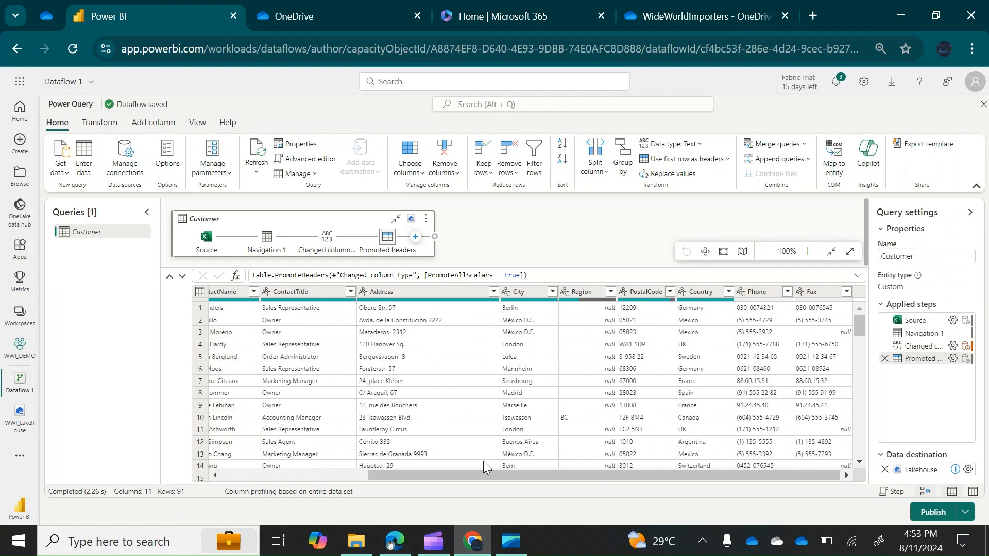
{"action": "left_click_drag", "start_coordinate": [502, 477], "coordinate": [228, 469]}
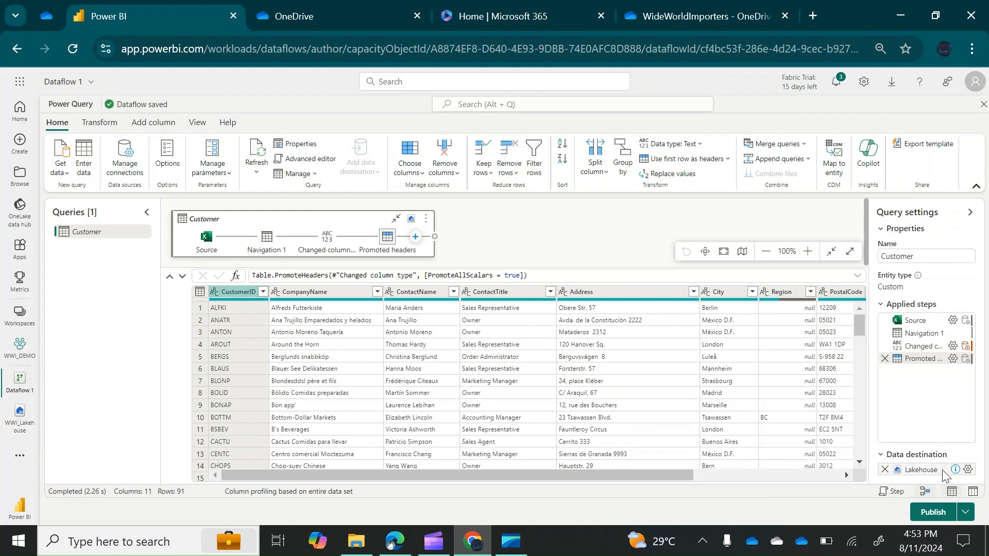
{"action": "mouse_move", "coordinate": [951, 474]}
Start a new Excel workbook source, then bring up the OneDrive WideWorldImporters folder
{"action": "left_click", "coordinate": [66, 172]}
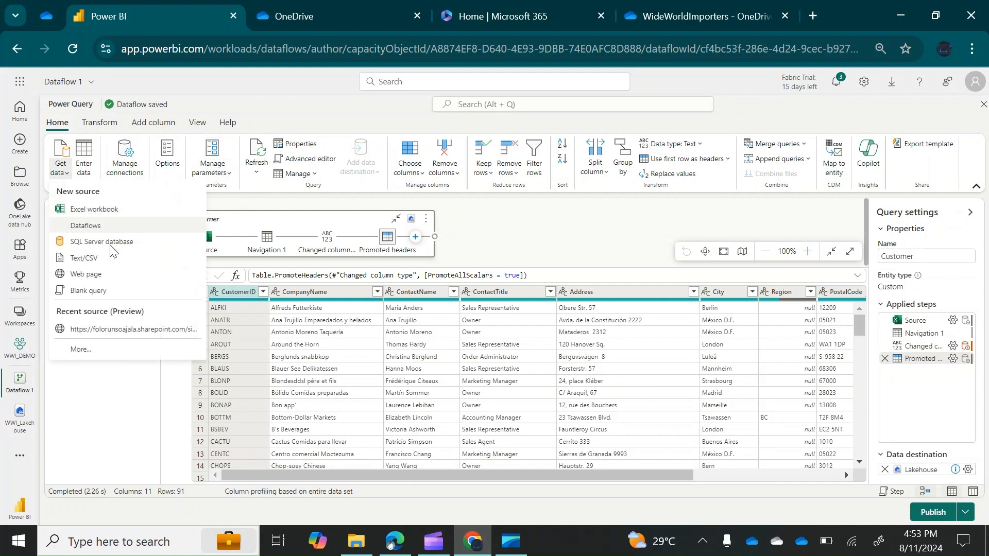
{"action": "left_click", "coordinate": [94, 209]}
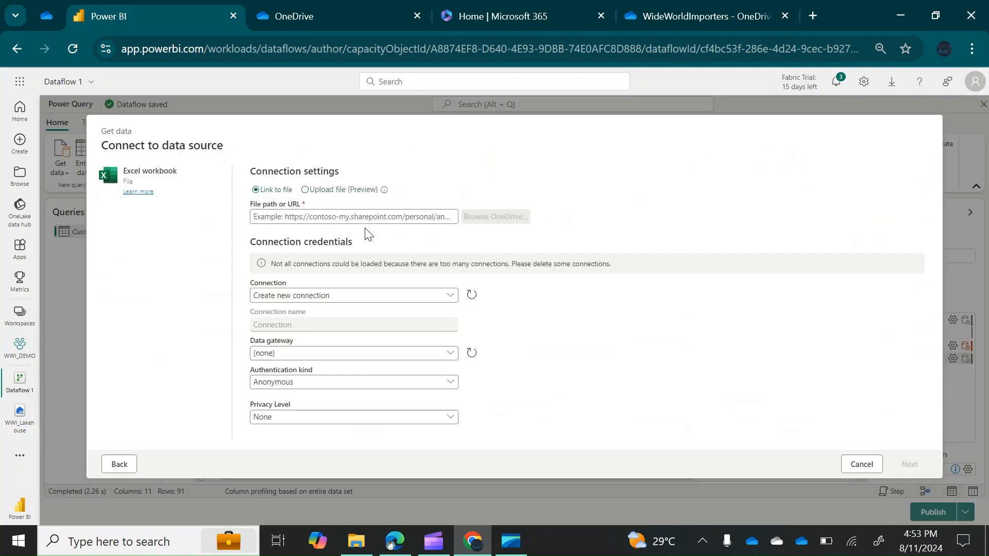
{"action": "left_click", "coordinate": [662, 11]}
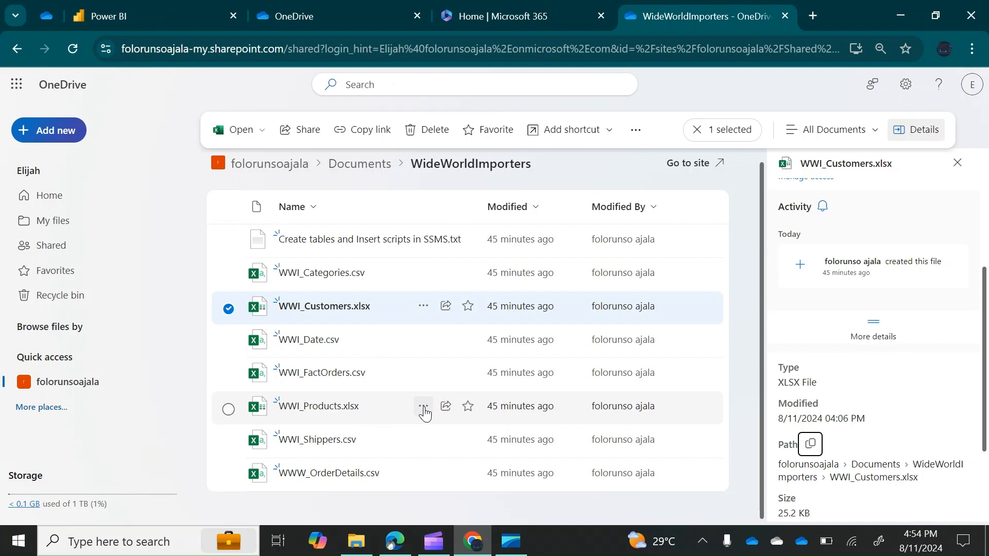
Copy WWI_Products.xlsx's direct link from its Details pane and go back to the dataflow
{"action": "left_click", "coordinate": [423, 410]}
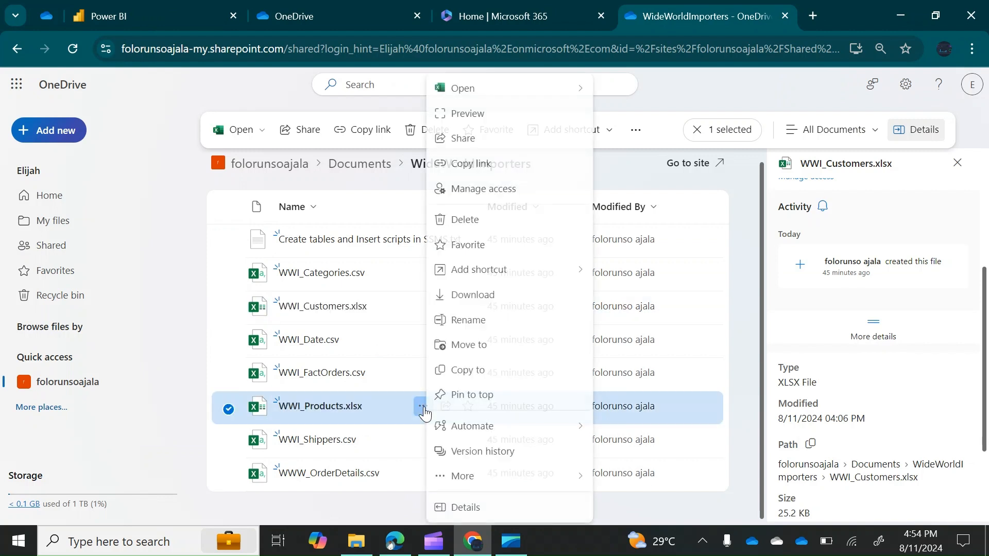
{"action": "left_click", "coordinate": [488, 511]}
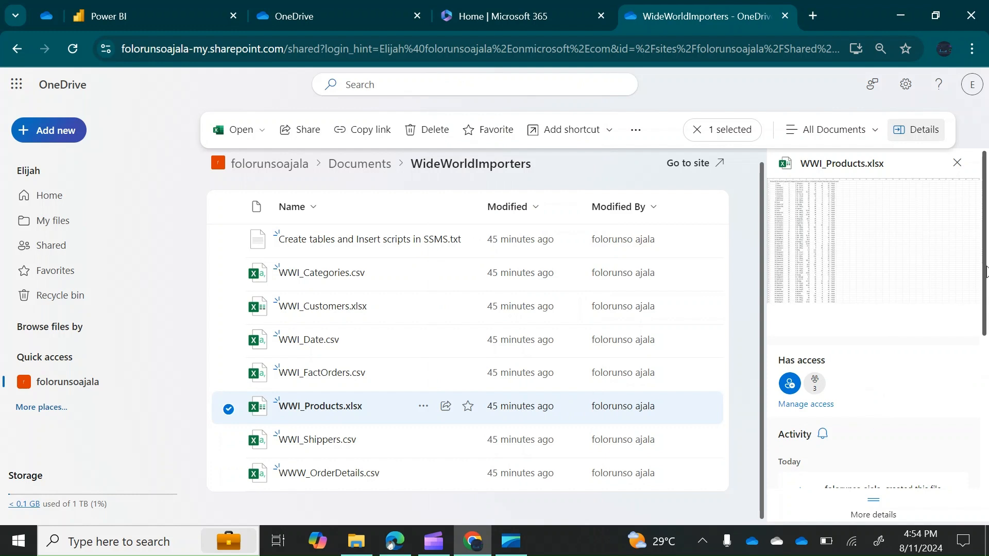
{"action": "scroll", "coordinate": [986, 272], "scroll_direction": "down", "scroll_amount": 5}
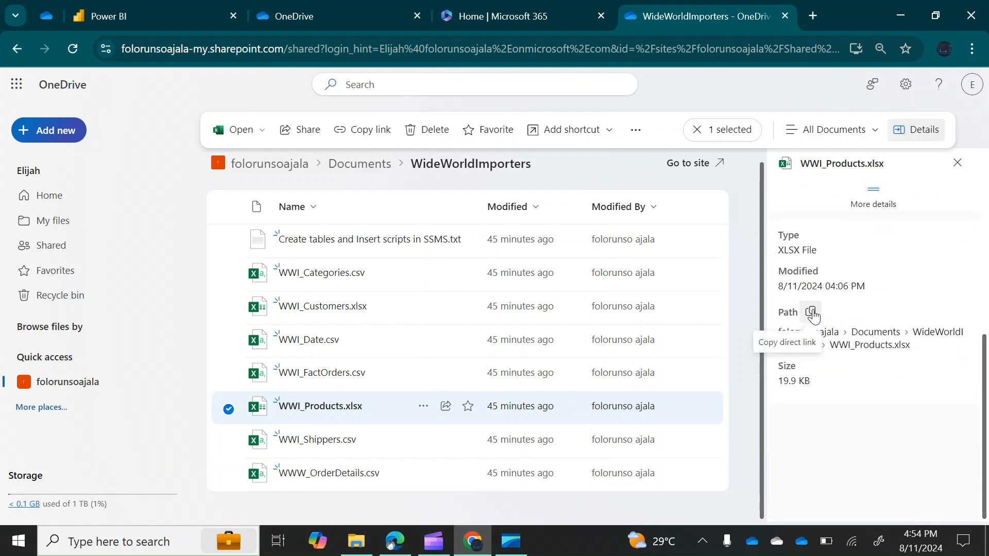
{"action": "left_click", "coordinate": [811, 314]}
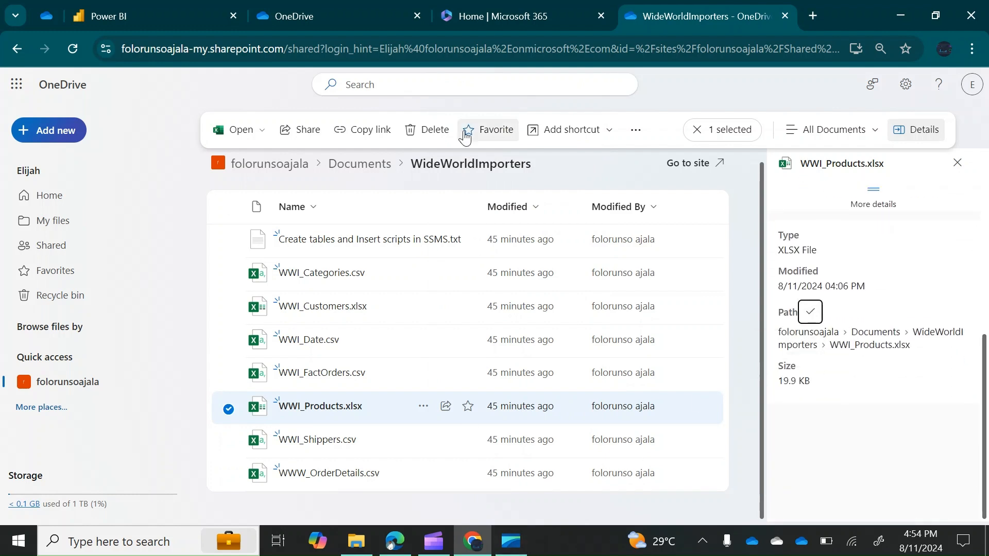
{"action": "left_click", "coordinate": [206, 15]}
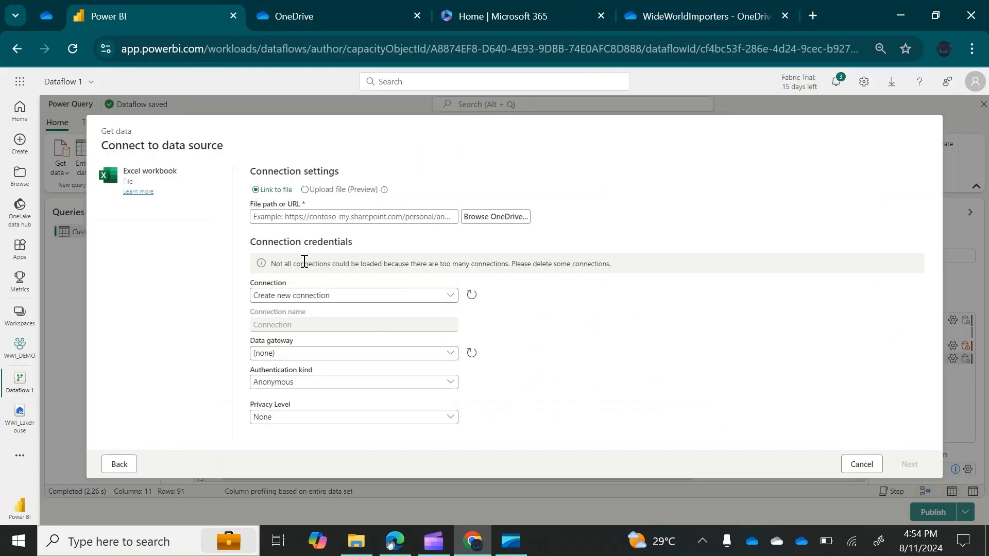
Paste the WWI_Products.xlsx link as file path and connect using an Organizational account
{"action": "left_click", "coordinate": [306, 217]}
{"action": "key", "text": "ctrl+v"}
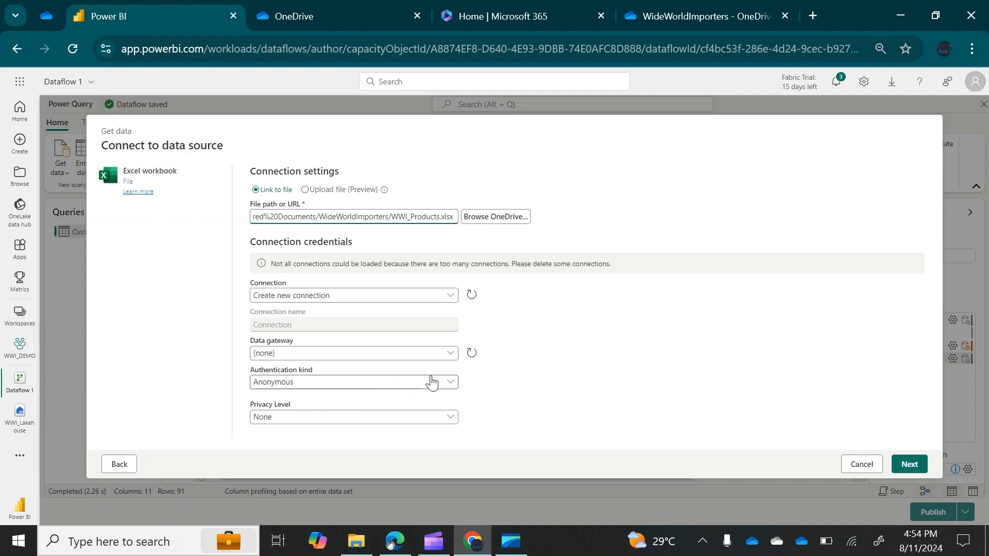
{"action": "left_click", "coordinate": [450, 387]}
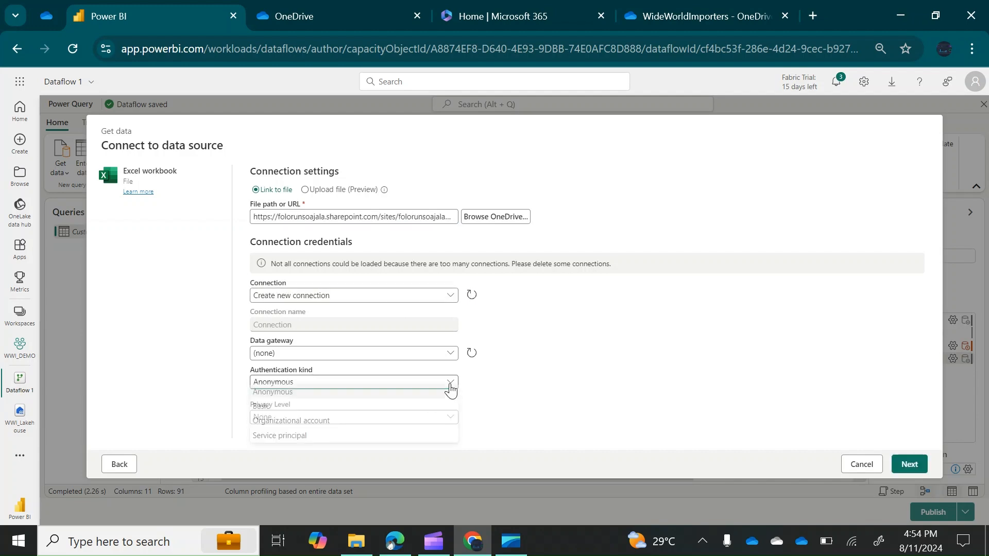
{"action": "left_click", "coordinate": [302, 428]}
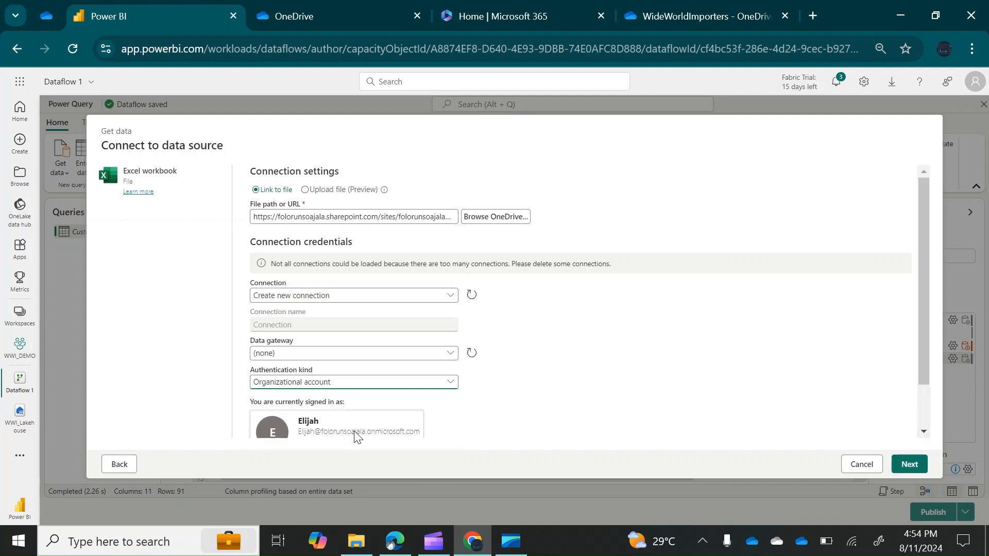
{"action": "scroll", "coordinate": [926, 292], "scroll_direction": "down", "scroll_amount": 1}
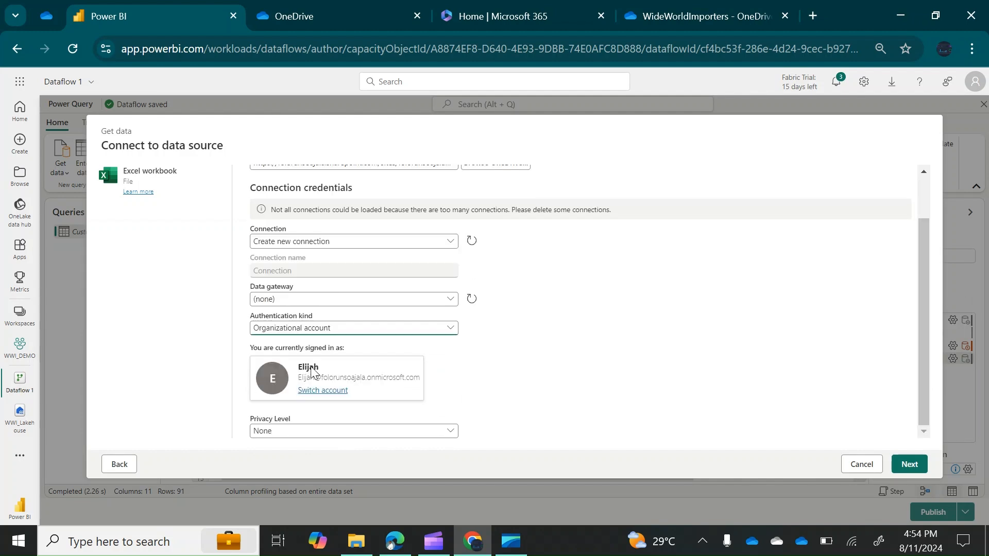
{"action": "left_click", "coordinate": [342, 371]}
{"action": "left_click", "coordinate": [910, 465]}
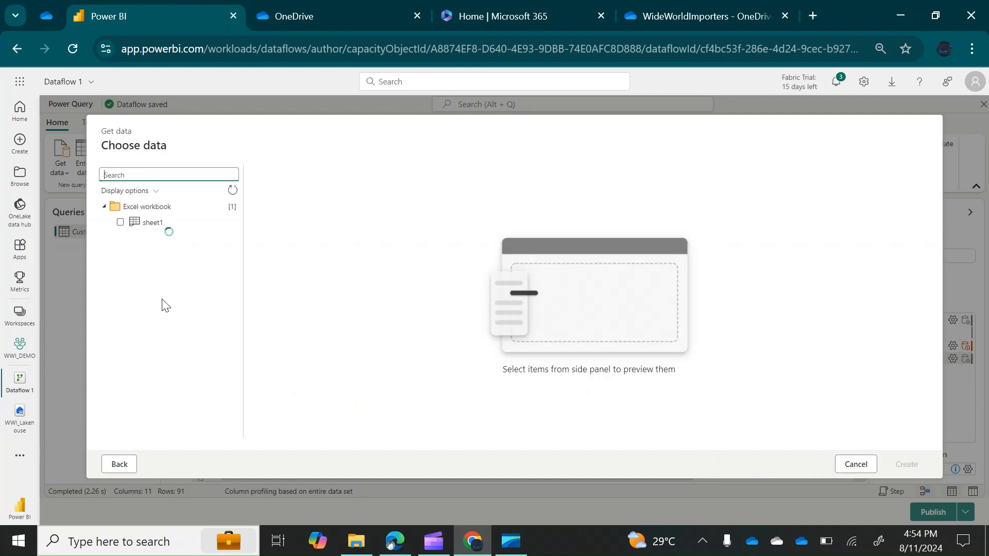
Preview the products workbook's sheet1 and create it as a query (77 rows, 10 columns)
{"action": "left_click", "coordinate": [147, 227]}
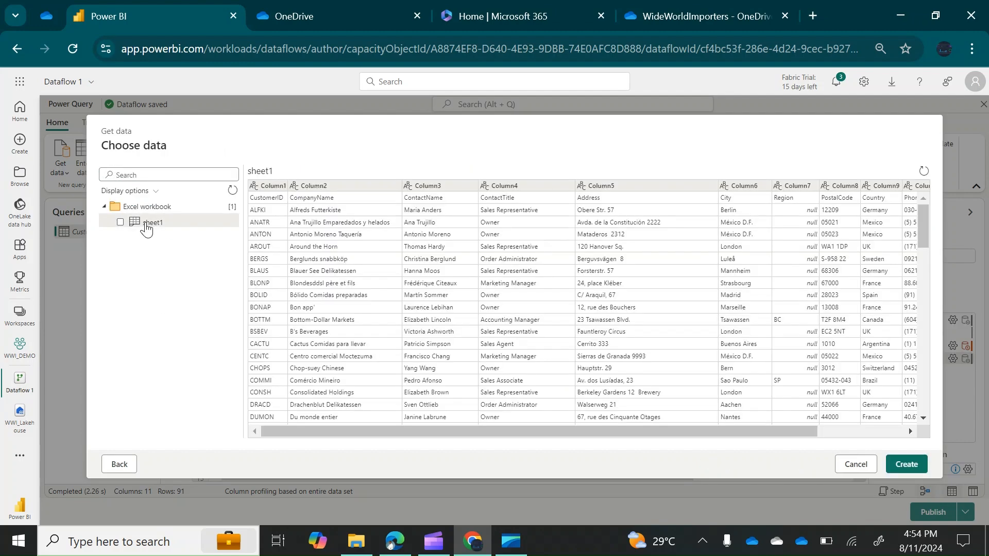
{"action": "left_click", "coordinate": [907, 464]}
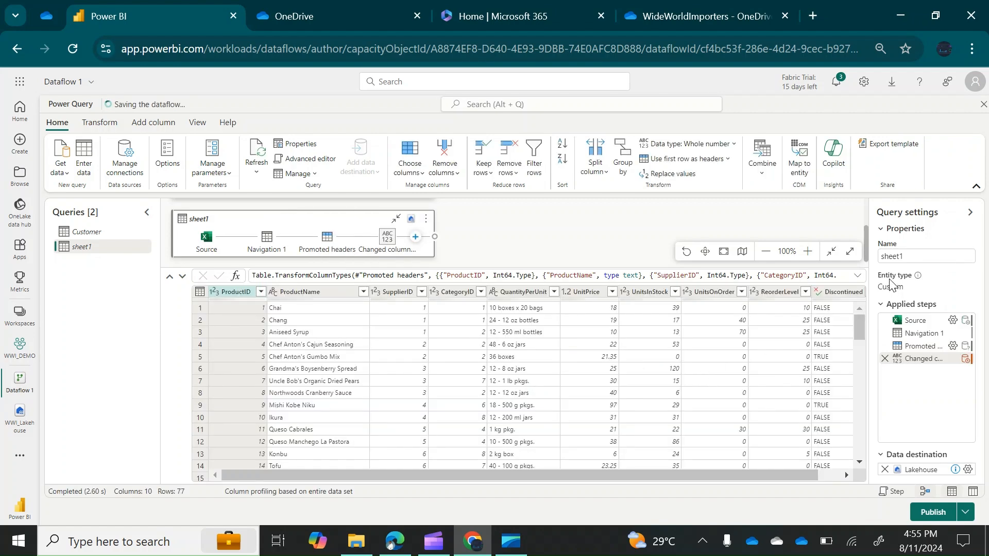
Change the query name in Query settings from sheet1 to Product
{"action": "double_click", "coordinate": [907, 257]}
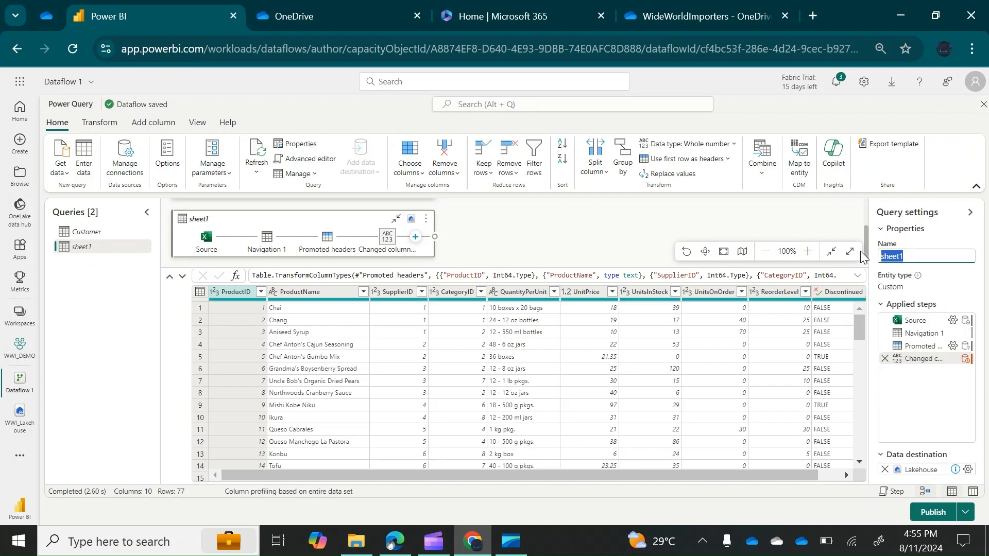
{"action": "key", "text": "BackSpace"}
{"action": "type", "text": "Product"}
{"action": "key", "text": "Return"}
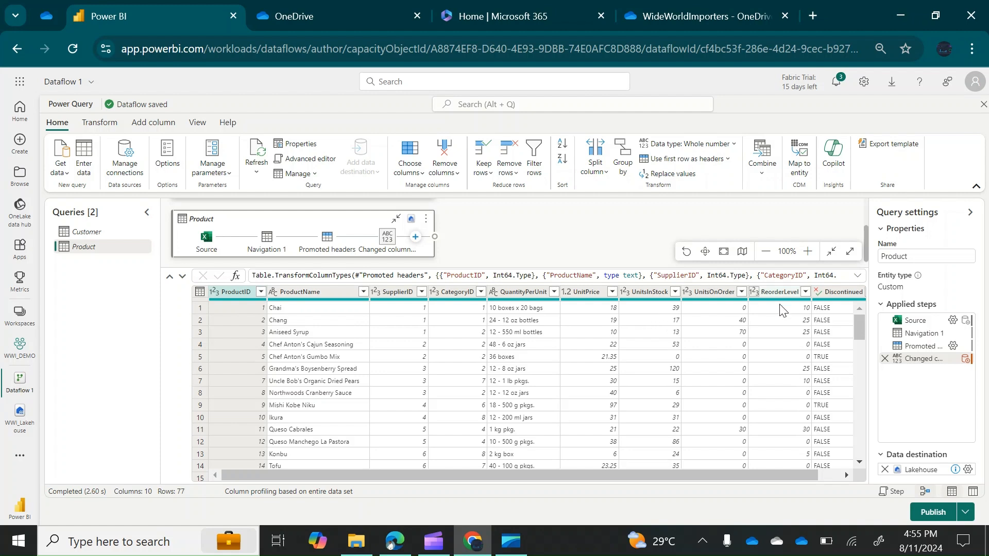
{"action": "left_click_drag", "start_coordinate": [712, 476], "coordinate": [803, 474]}
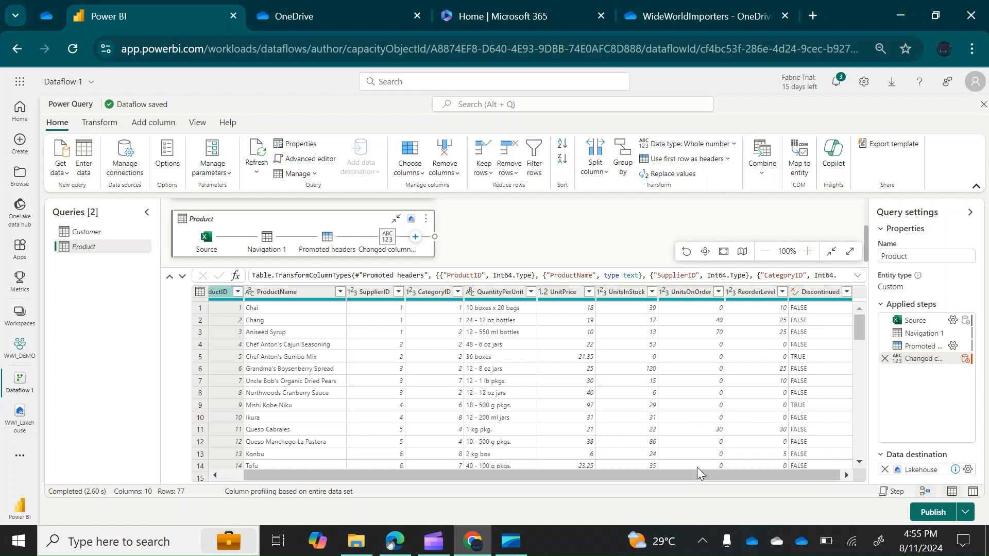
{"action": "left_click_drag", "start_coordinate": [697, 477], "coordinate": [461, 490]}
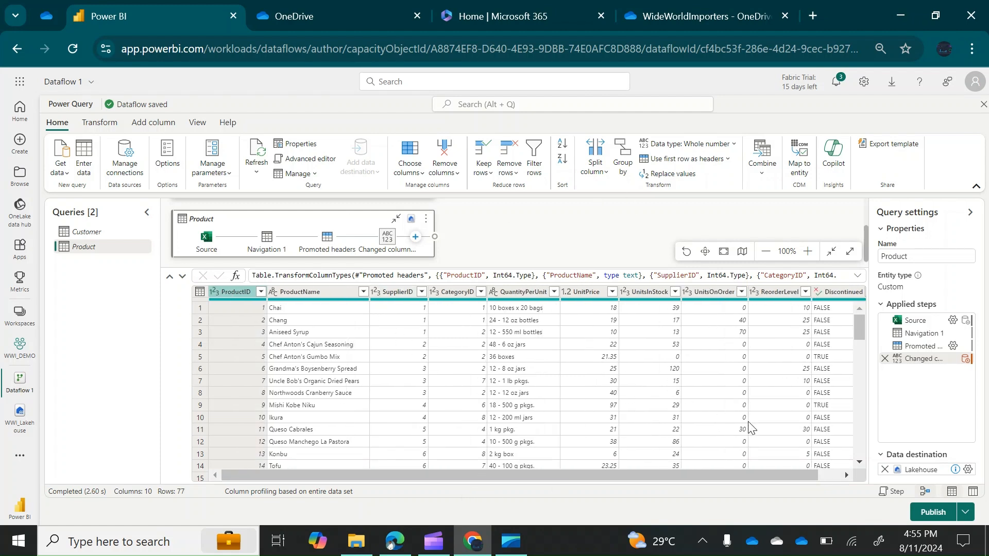
Rename Dataflow 1 to WWI_Customer_Product, fixing the typed name, and publish the dataflow
{"action": "left_click", "coordinate": [91, 84]}
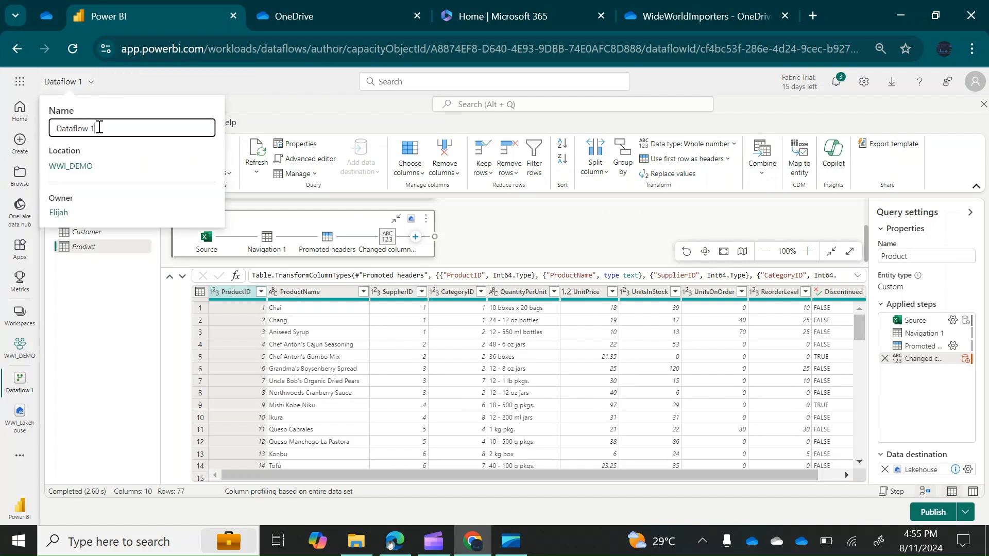
{"action": "key", "text": "BackSpace"}
{"action": "key", "text": "BackSpace"}
{"action": "key", "text": "BackSpace"}
{"action": "key", "text": "BackSpace"}
{"action": "key", "text": "BackSpace"}
{"action": "key", "text": "BackSpace"}
{"action": "key", "text": "BackSpace"}
{"action": "key", "text": "BackSpace"}
{"action": "type", "text": "W"}
{"action": "type", "text": "WI_customer?product"}
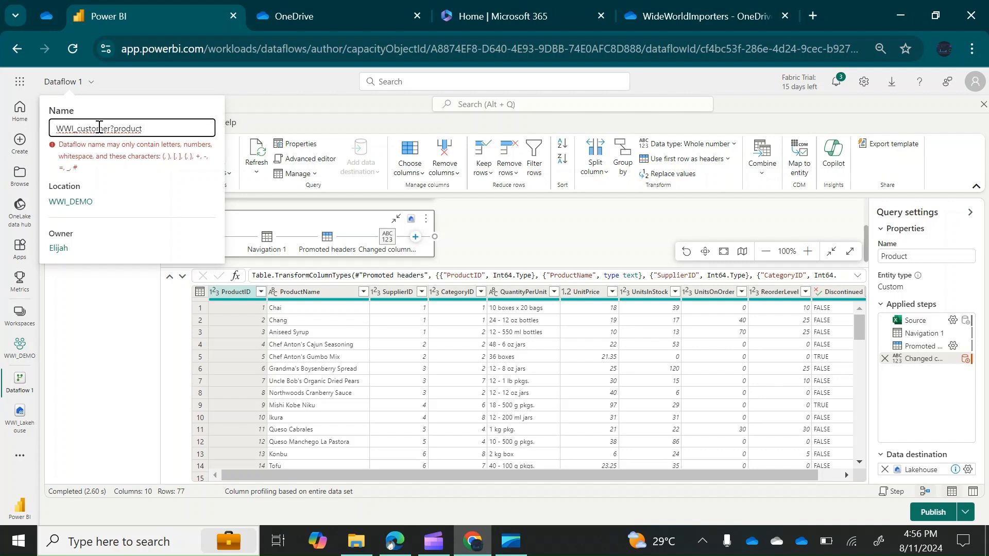
{"action": "key", "text": "BackSpace"}
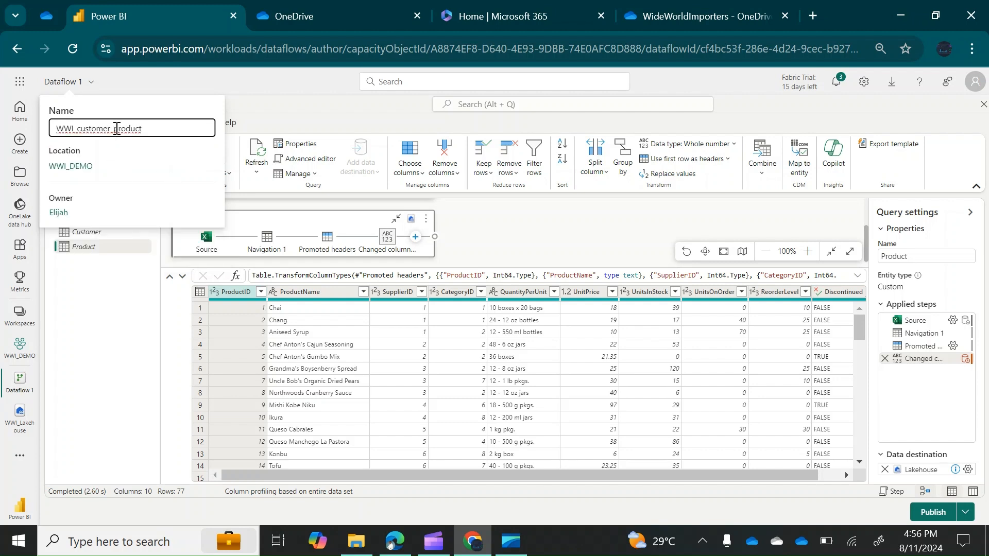
{"action": "key", "text": "BackSpace"}
{"action": "key", "text": "BackSpace"}
{"action": "type", "text": "C"}
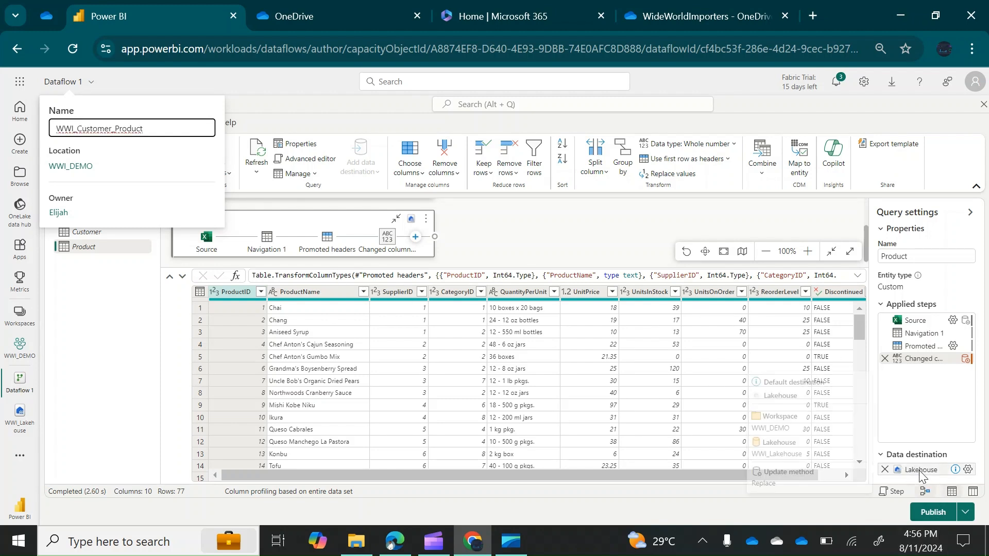
{"action": "left_click", "coordinate": [944, 522]}
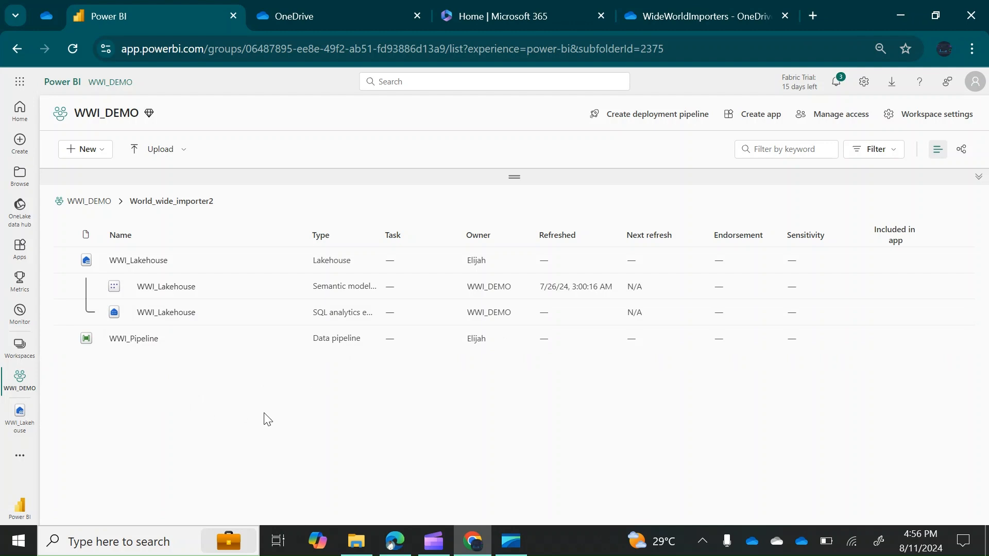
Open WWI_Lakehouse and refresh it twice, then head to the WWI_DEMO workspace
{"action": "left_click", "coordinate": [122, 263]}
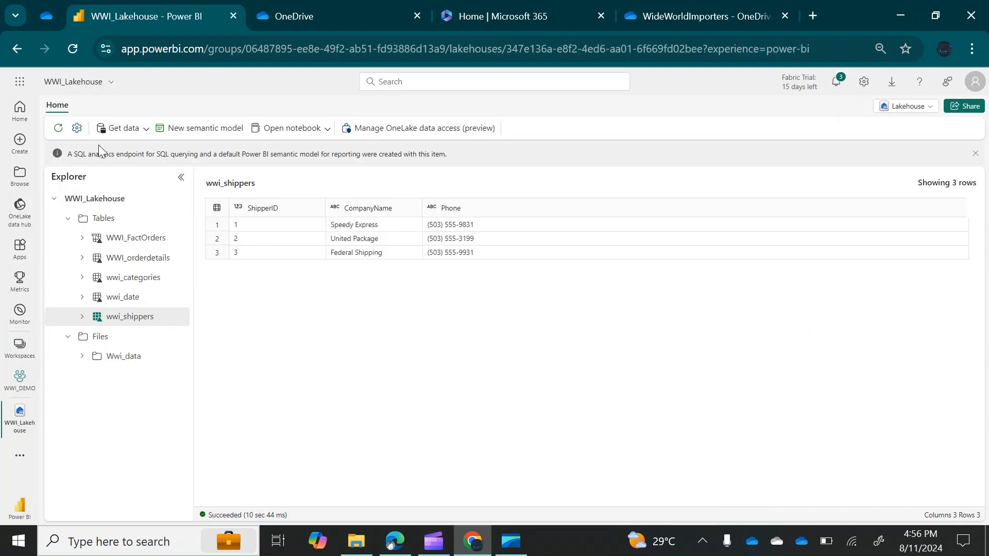
{"action": "left_click", "coordinate": [59, 128]}
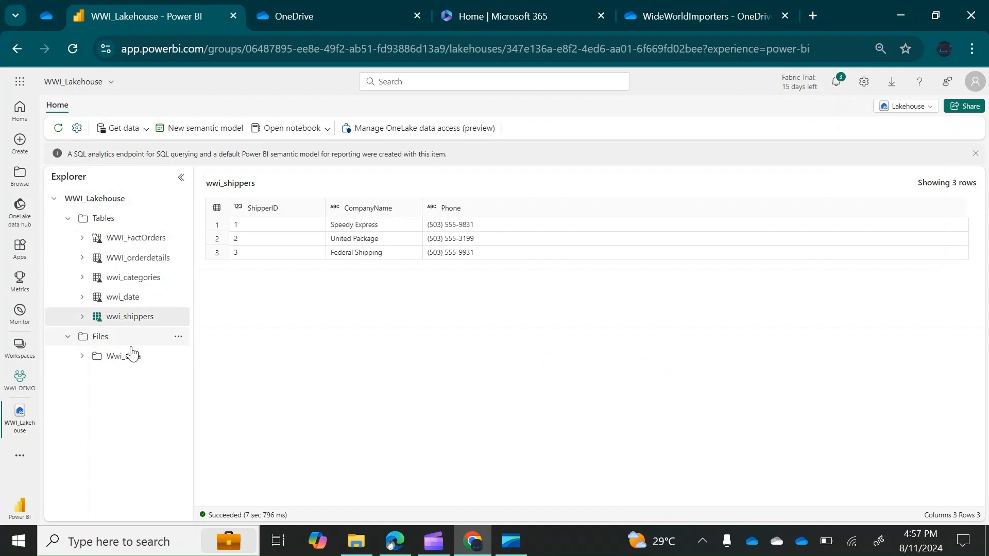
{"action": "left_click", "coordinate": [58, 128]}
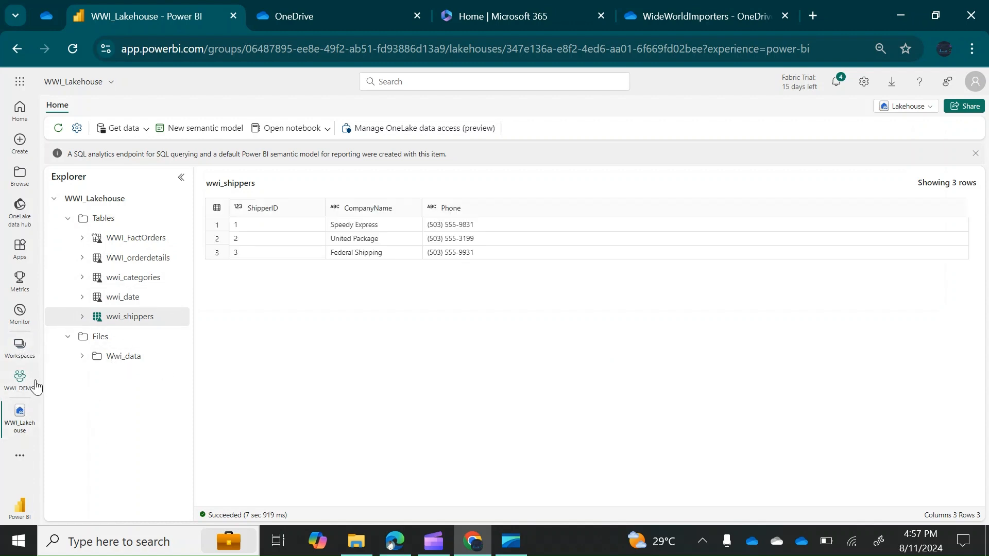
{"action": "left_click", "coordinate": [21, 383]}
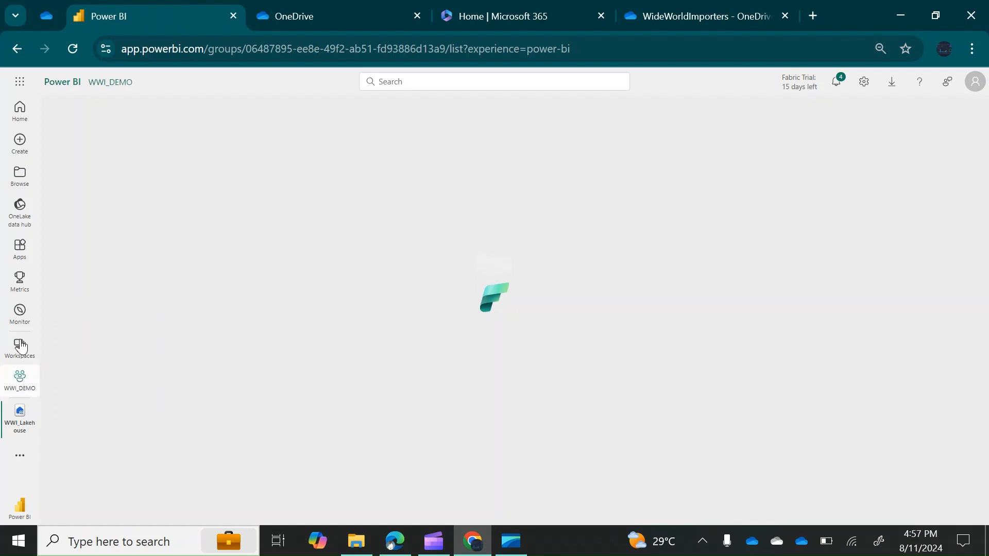
Open WWI_Lakehouse through Workspaces, WWI_DEMO and the World_wide_importer2 folder
{"action": "left_click", "coordinate": [21, 350]}
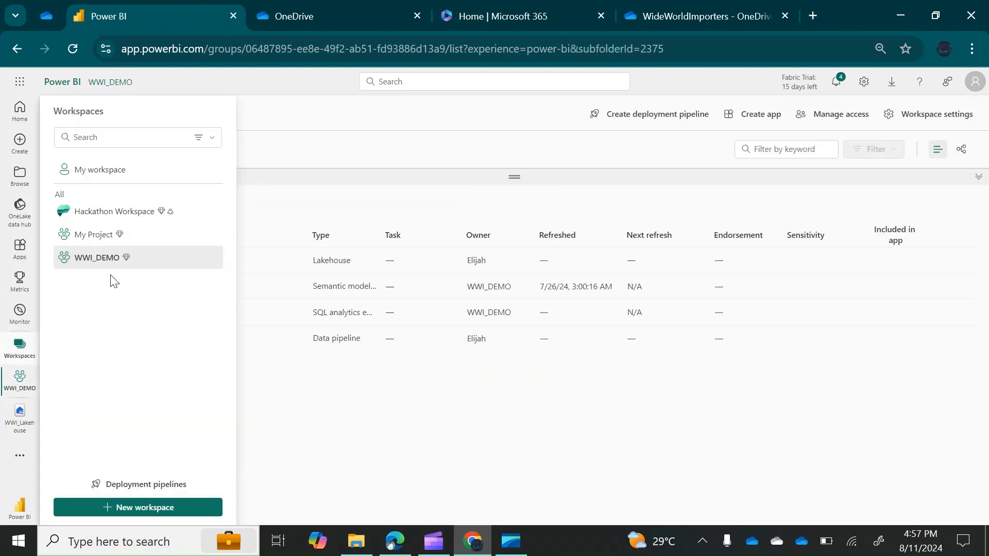
{"action": "left_click", "coordinate": [94, 262]}
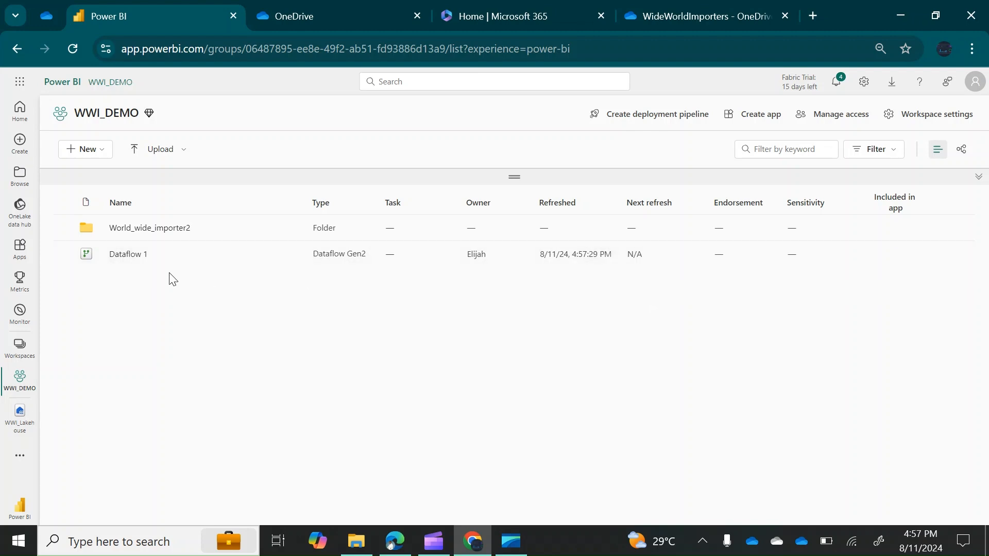
{"action": "left_click", "coordinate": [146, 232]}
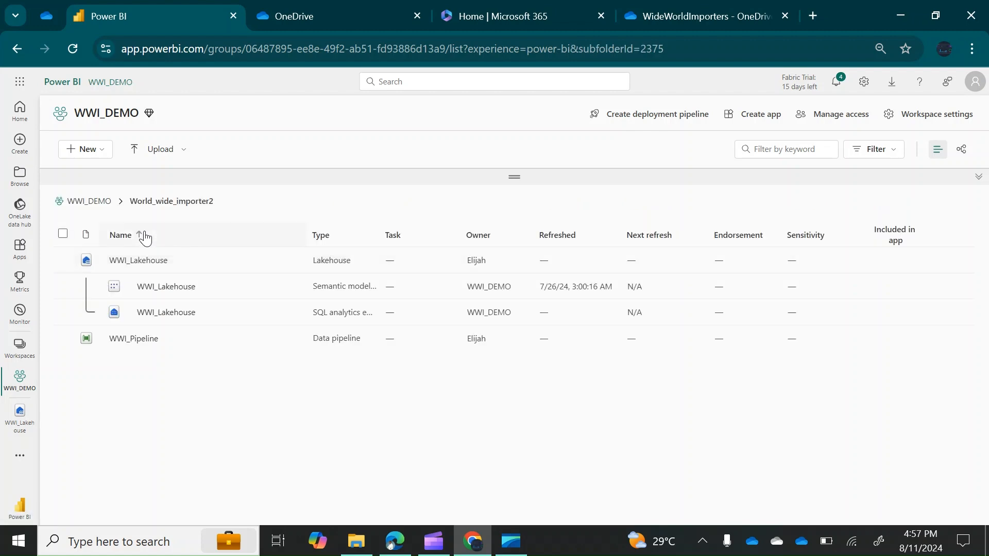
{"action": "left_click", "coordinate": [148, 267]}
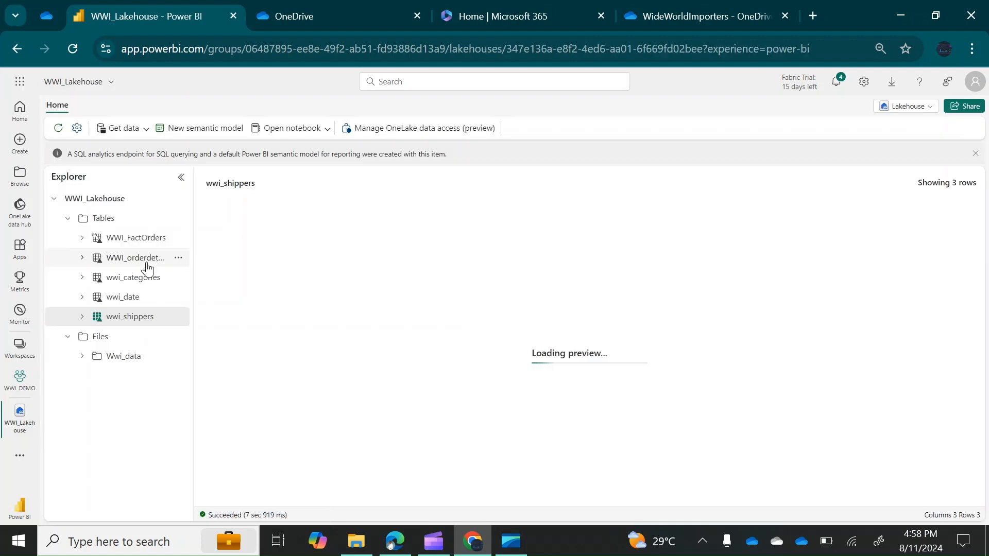
Refresh the lakehouse and preview the new Customer and Product tables
{"action": "left_click", "coordinate": [58, 129]}
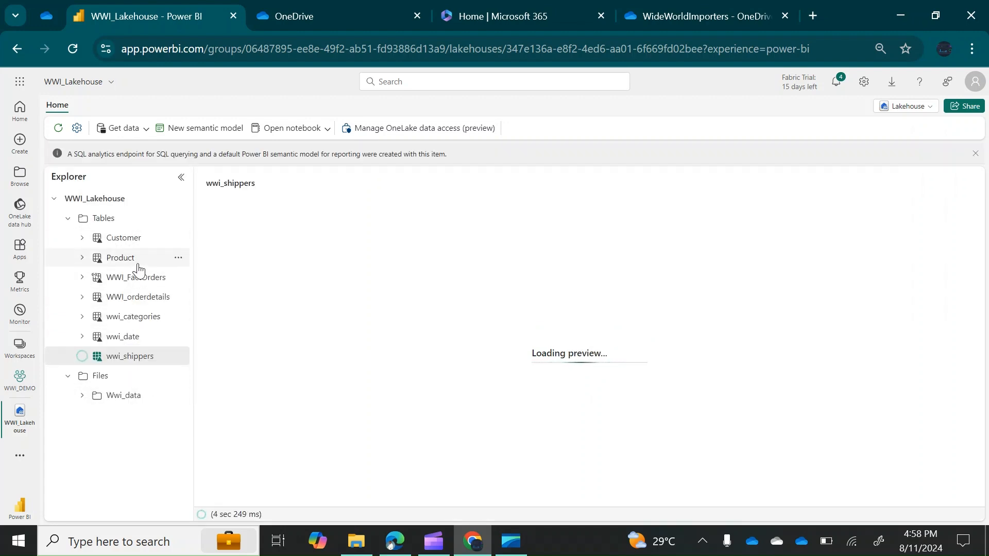
{"action": "left_click", "coordinate": [126, 242]}
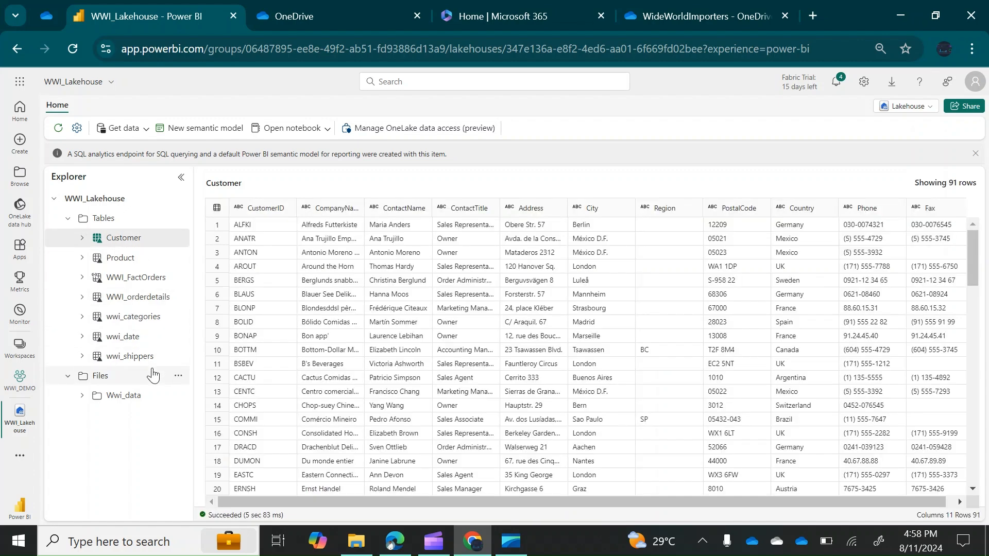
{"action": "left_click", "coordinate": [128, 260]}
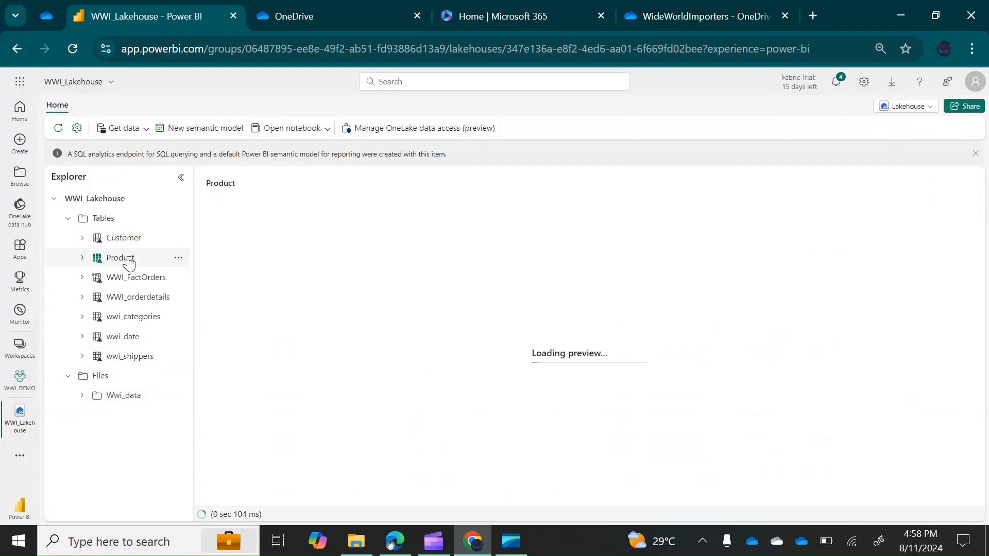
Open and close the data import options, then collapse and re-expand the Tables and Files folders
{"action": "left_click", "coordinate": [146, 130]}
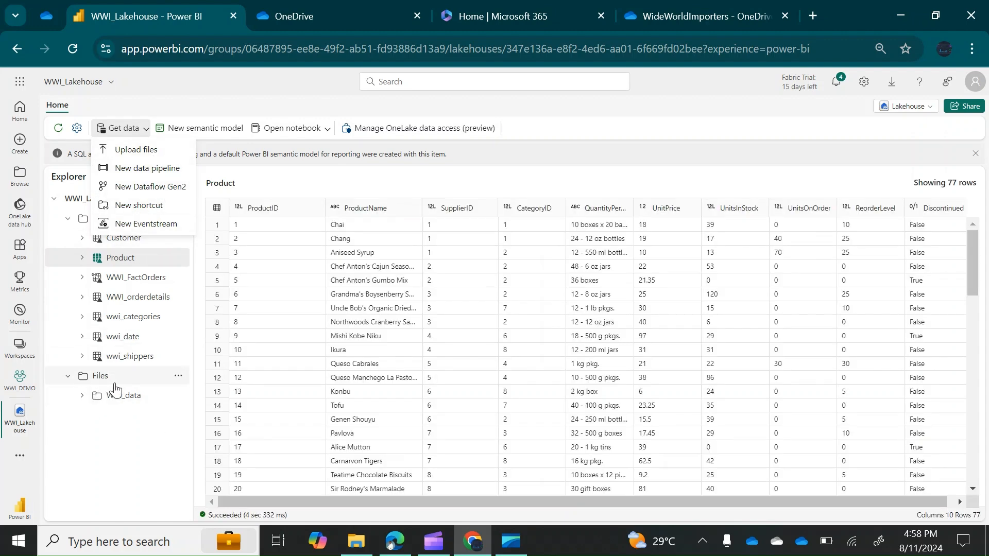
{"action": "left_click", "coordinate": [154, 429]}
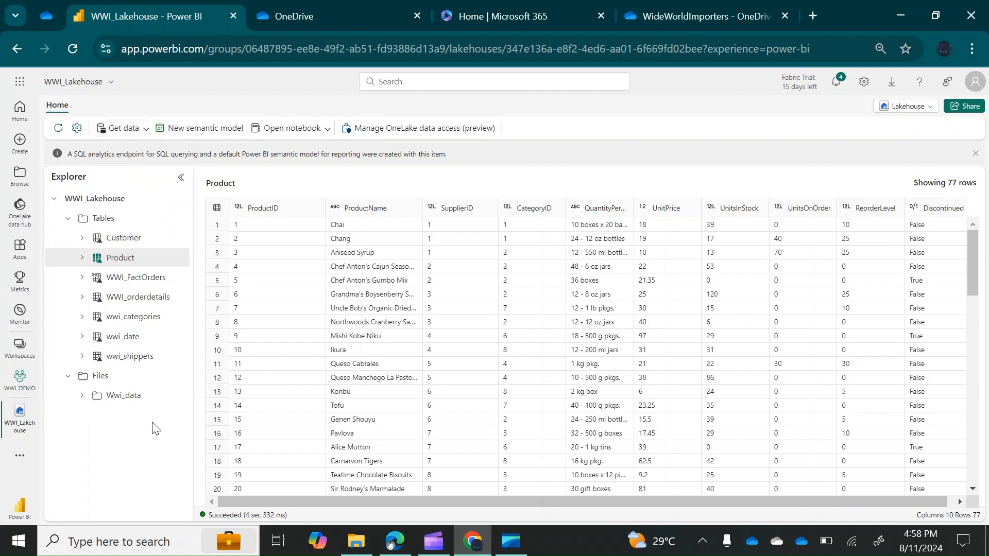
{"action": "left_click", "coordinate": [54, 201]}
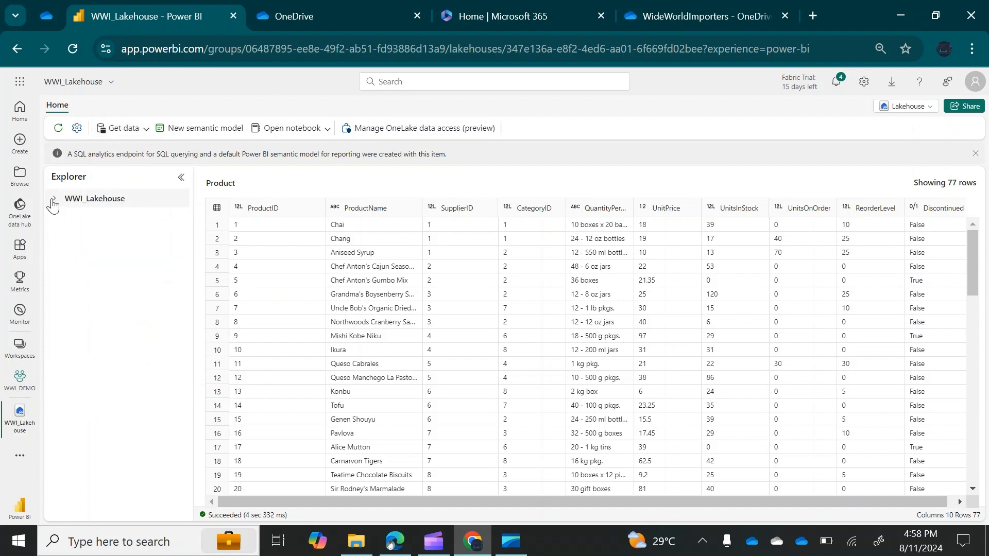
{"action": "left_click", "coordinate": [53, 202]}
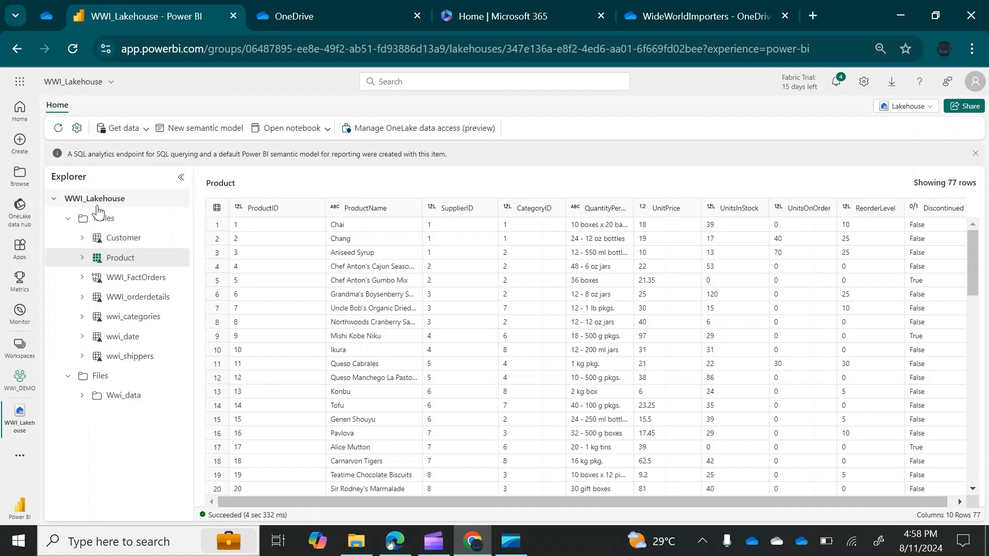
{"action": "left_click", "coordinate": [69, 220]}
{"action": "left_click", "coordinate": [69, 240]}
{"action": "left_click", "coordinate": [68, 239]}
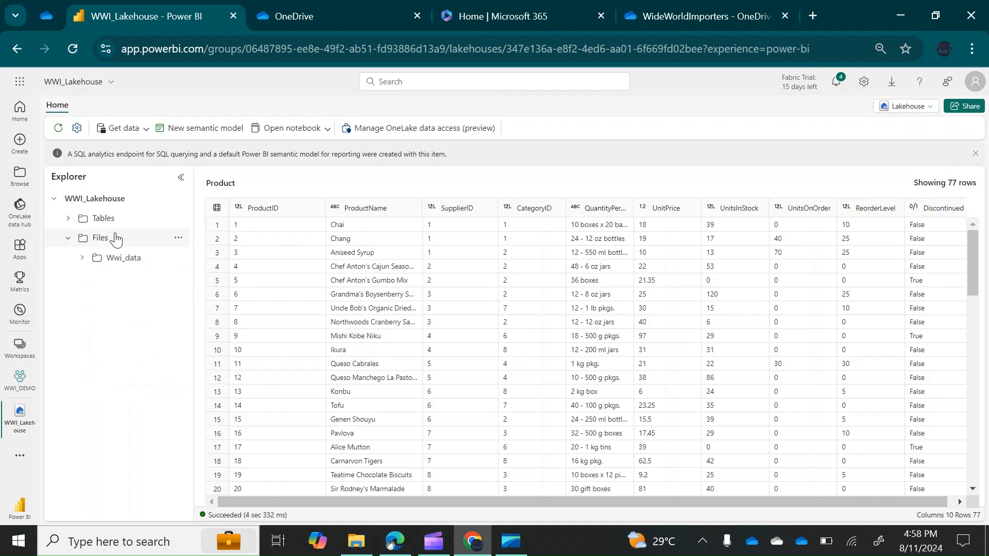
{"action": "left_click", "coordinate": [68, 218]}
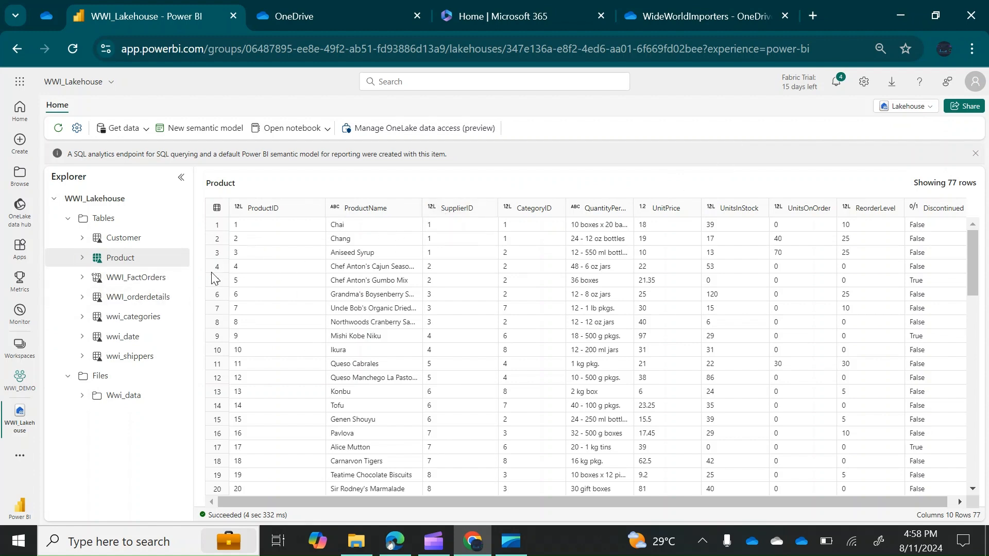
Switch WWI_Lakehouse to the SQL analytics endpoint, open the Model view and dismiss the info banner
{"action": "left_click", "coordinate": [930, 107]}
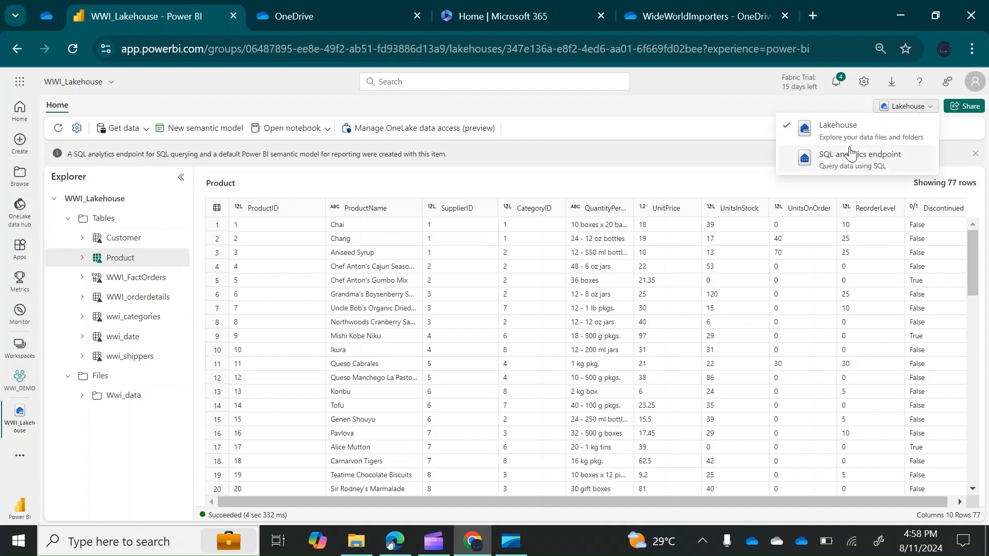
{"action": "left_click", "coordinate": [885, 164]}
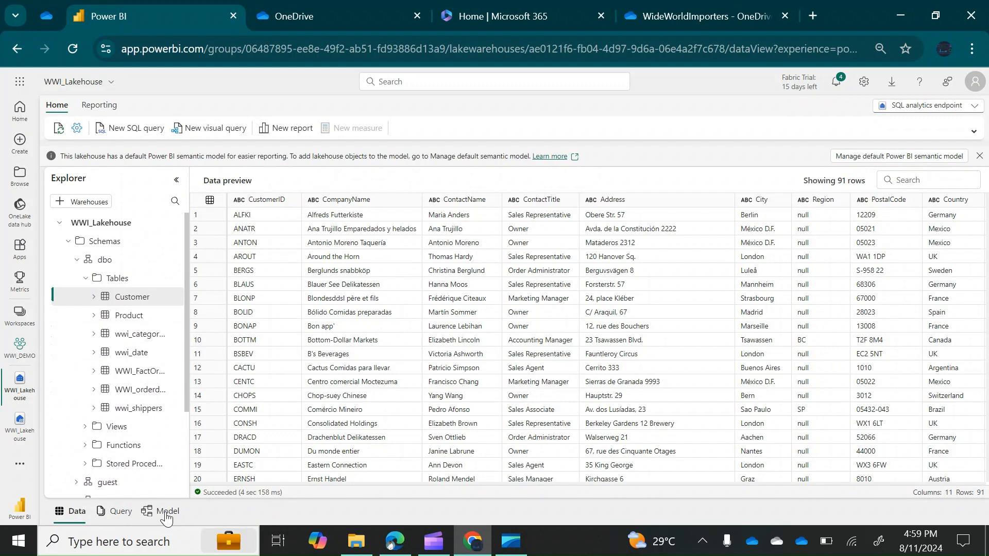
{"action": "left_click", "coordinate": [165, 512]}
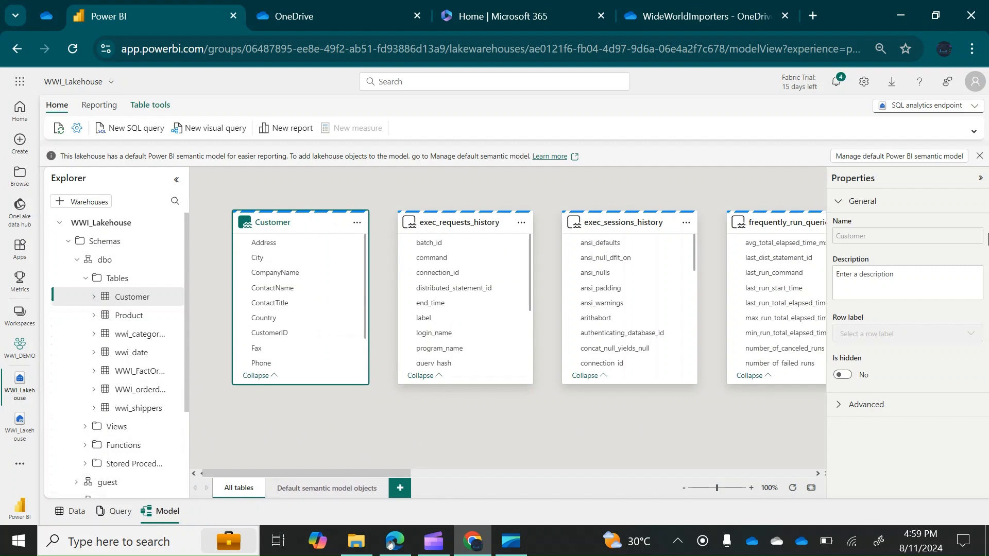
{"action": "left_click", "coordinate": [979, 156]}
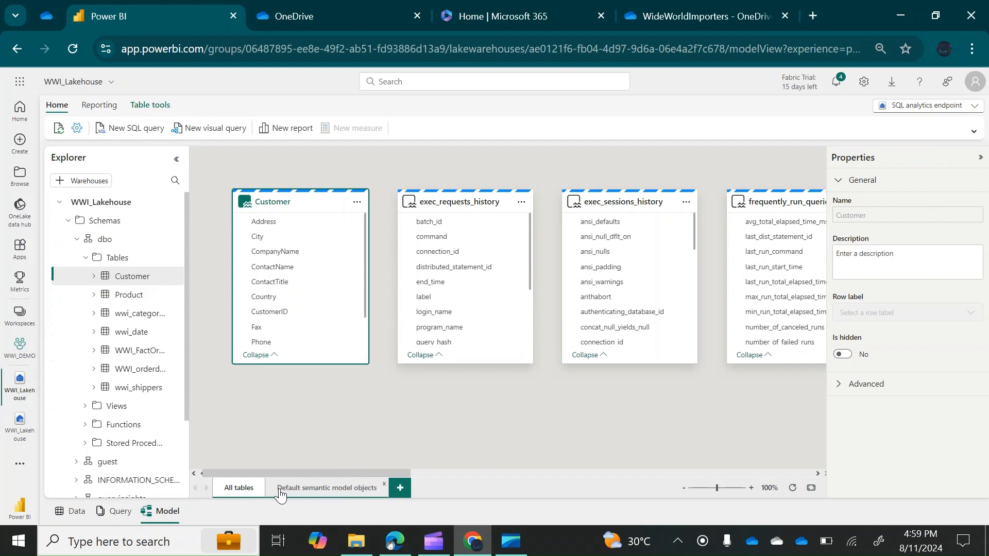
In the default semantic model layout, add the Customer table to the default semantic model
{"action": "left_click", "coordinate": [316, 490]}
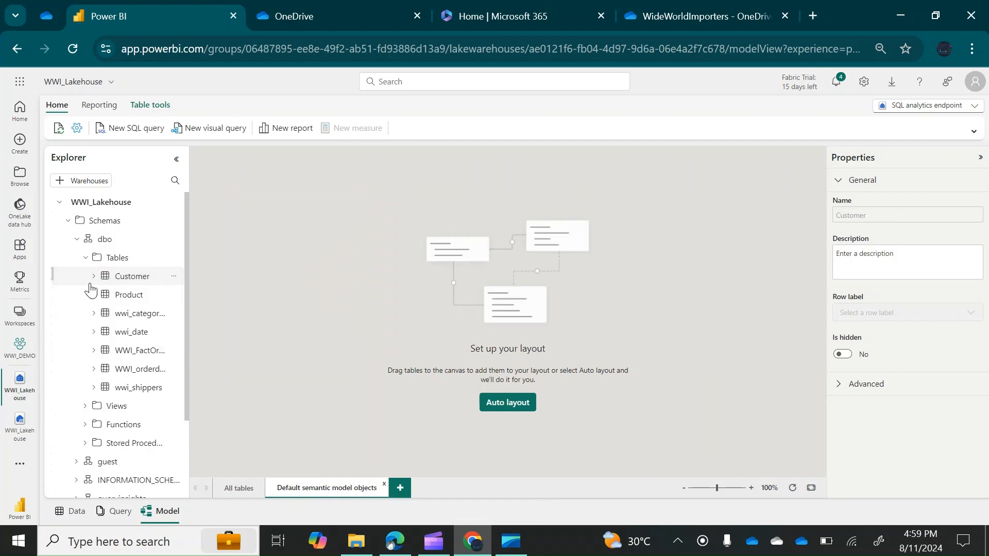
{"action": "left_click", "coordinate": [121, 277]}
{"action": "left_click", "coordinate": [174, 276]}
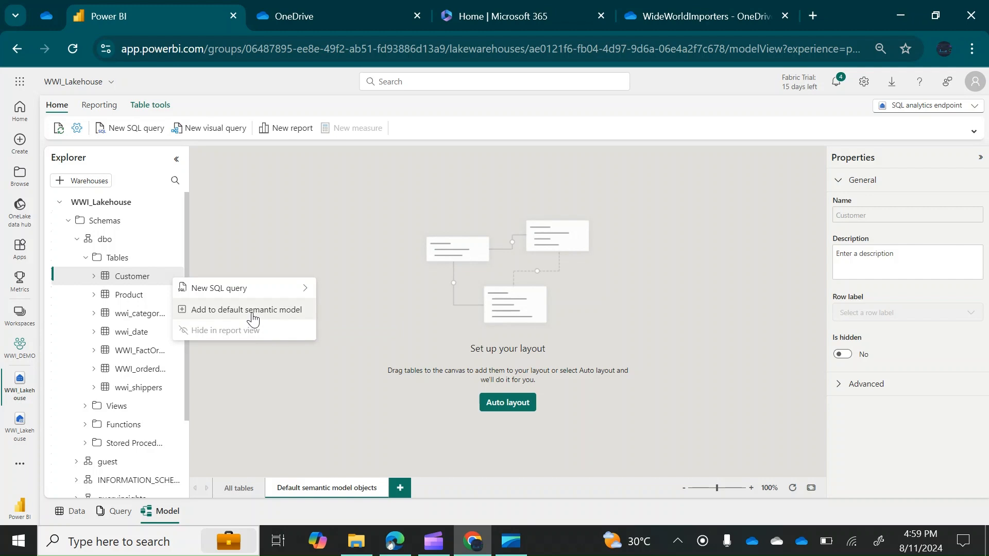
{"action": "left_click", "coordinate": [253, 312]}
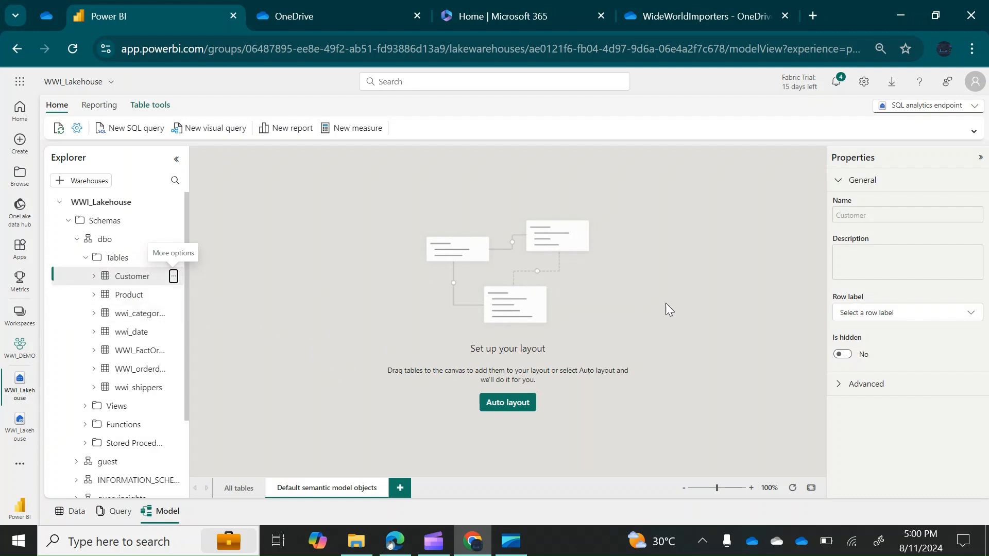
{"action": "left_click", "coordinate": [173, 276]}
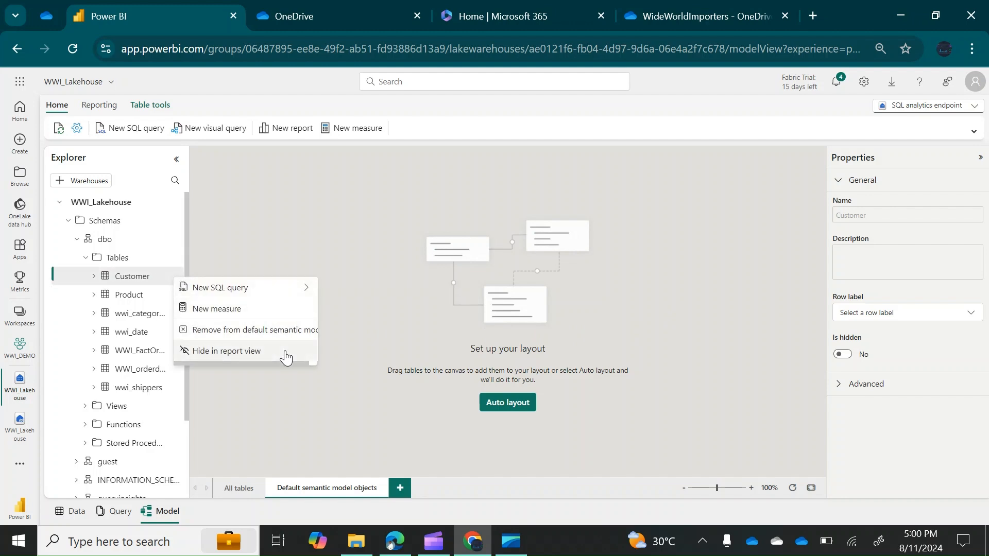
{"action": "left_click", "coordinate": [265, 381]}
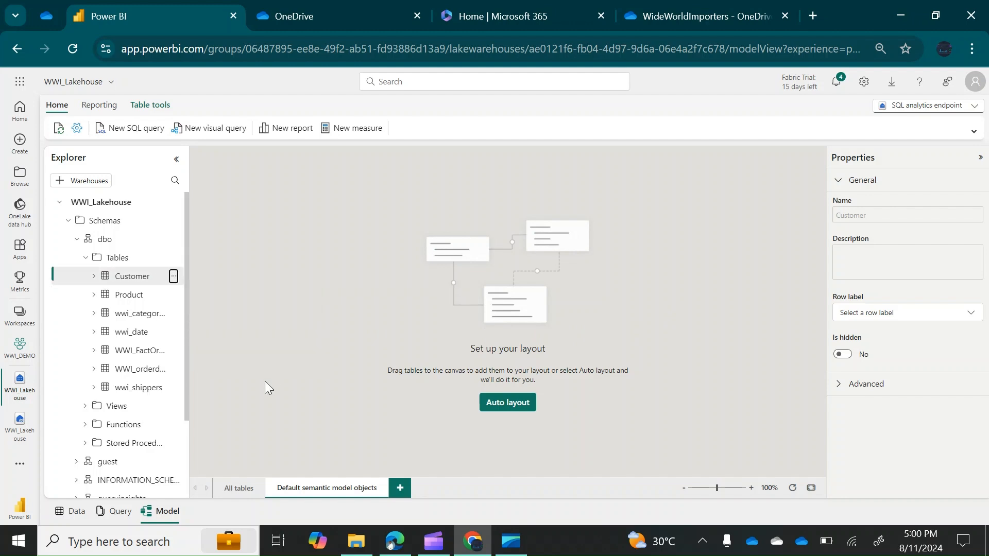
Add Product, wwi_categories and wwi_date to the default semantic model
{"action": "left_click", "coordinate": [173, 295]}
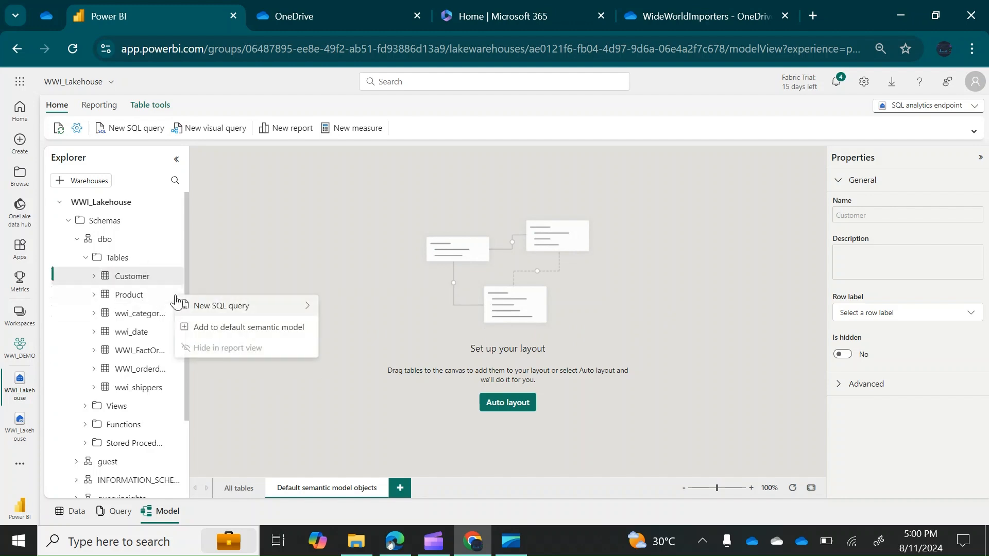
{"action": "left_click", "coordinate": [252, 330]}
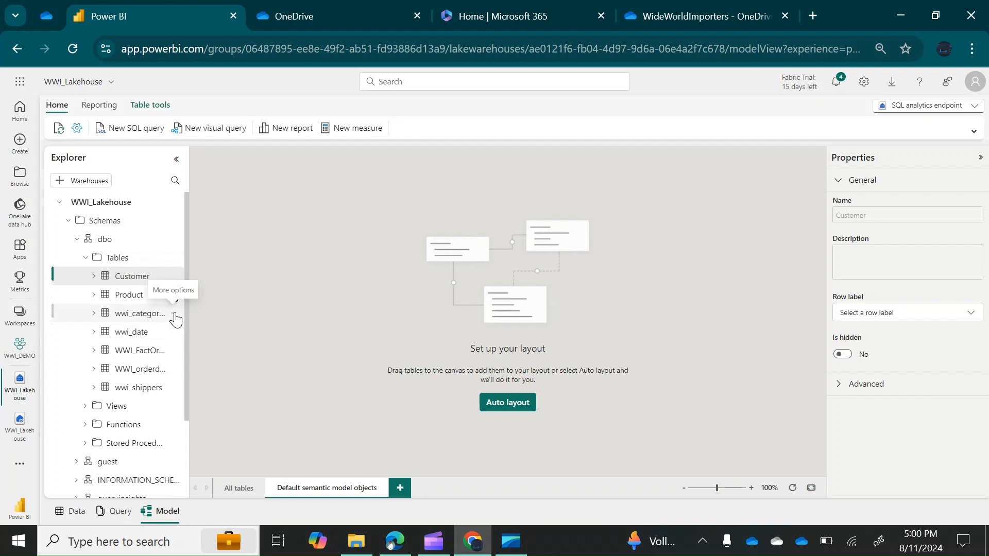
{"action": "left_click", "coordinate": [173, 313]}
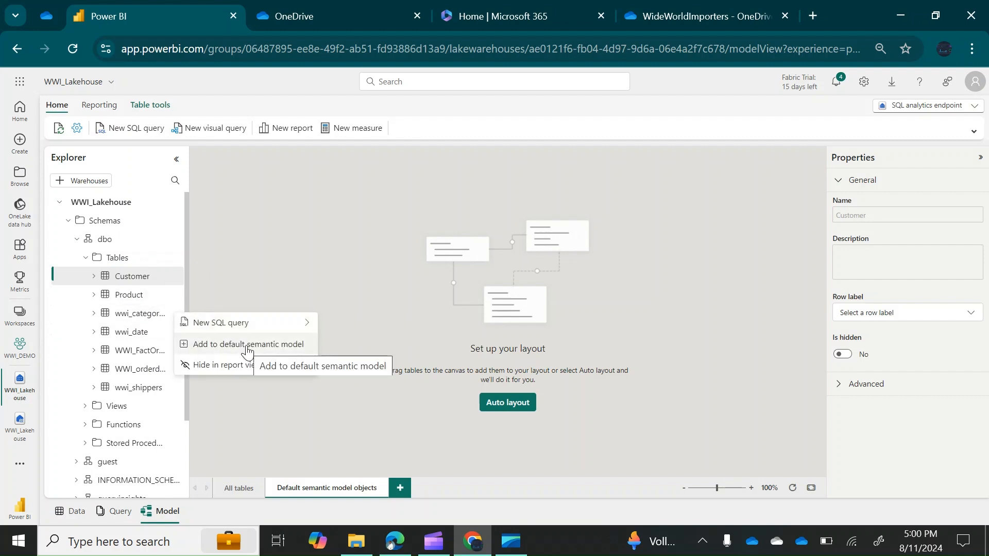
{"action": "left_click", "coordinate": [246, 346]}
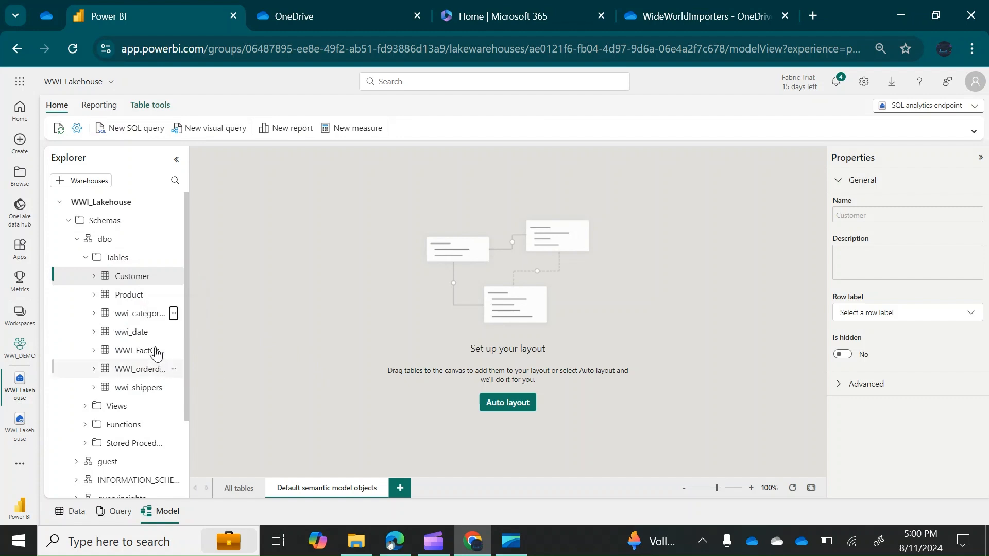
{"action": "left_click", "coordinate": [173, 334]}
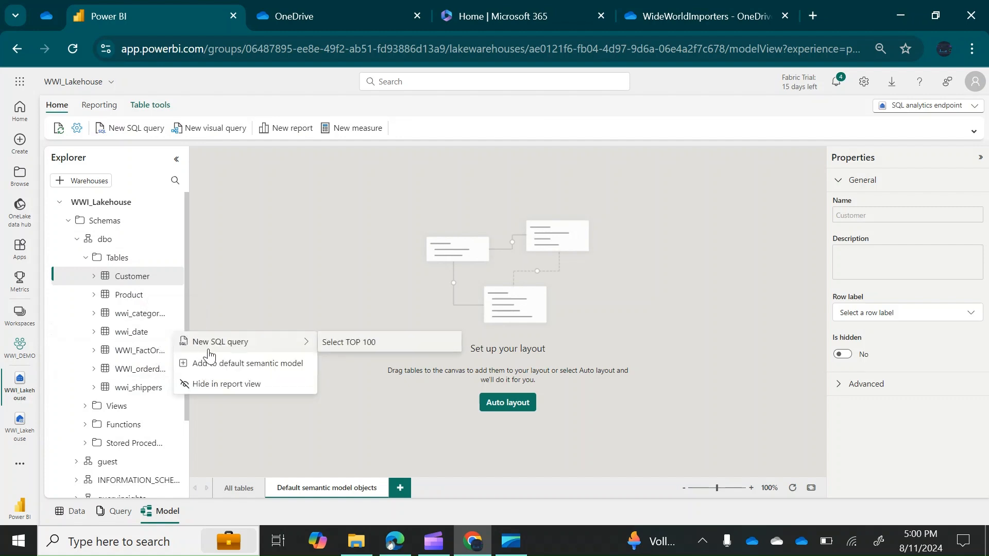
{"action": "left_click", "coordinate": [264, 366]}
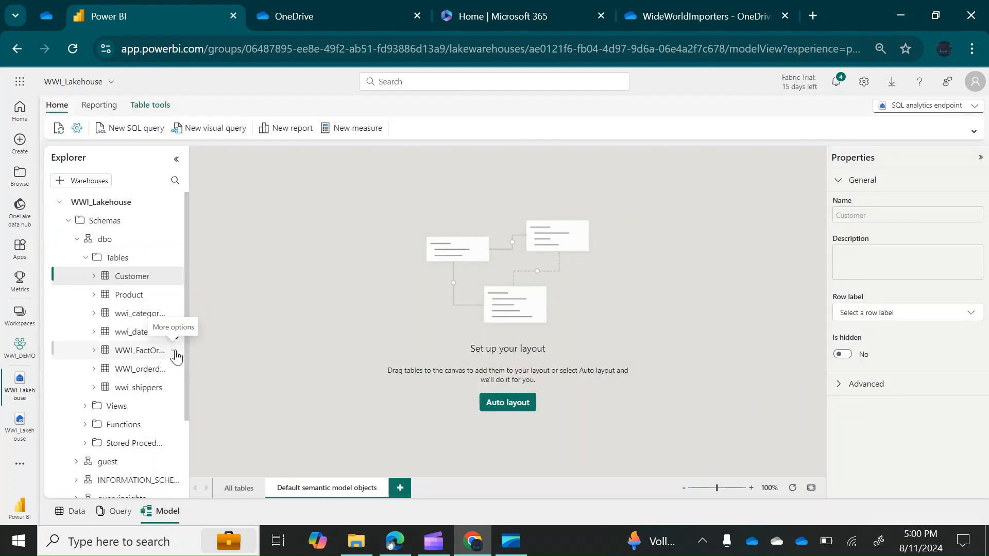
Add WWI_FactOrders, WWI_orderdetails and wwi_shippers to the default semantic model
{"action": "left_click", "coordinate": [173, 353]}
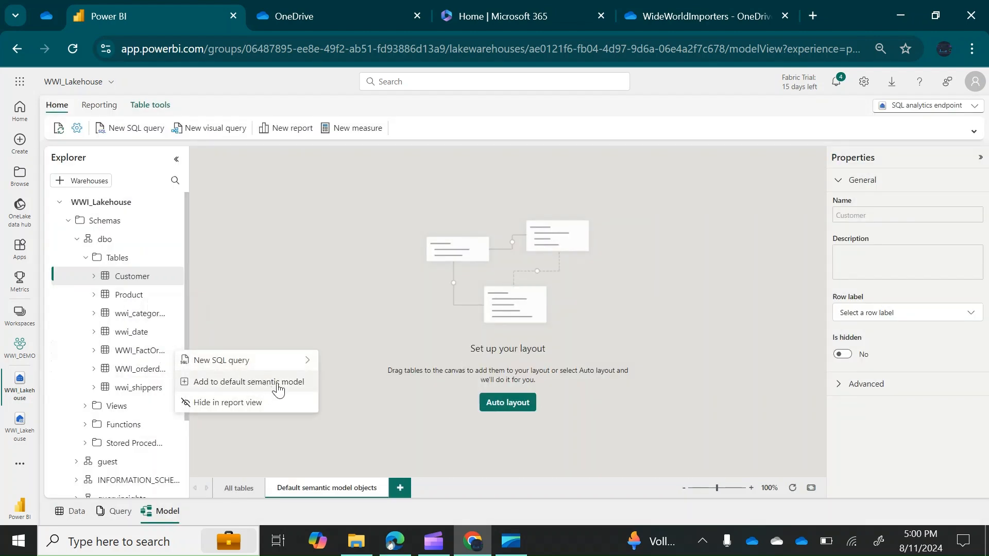
{"action": "left_click", "coordinate": [277, 382]}
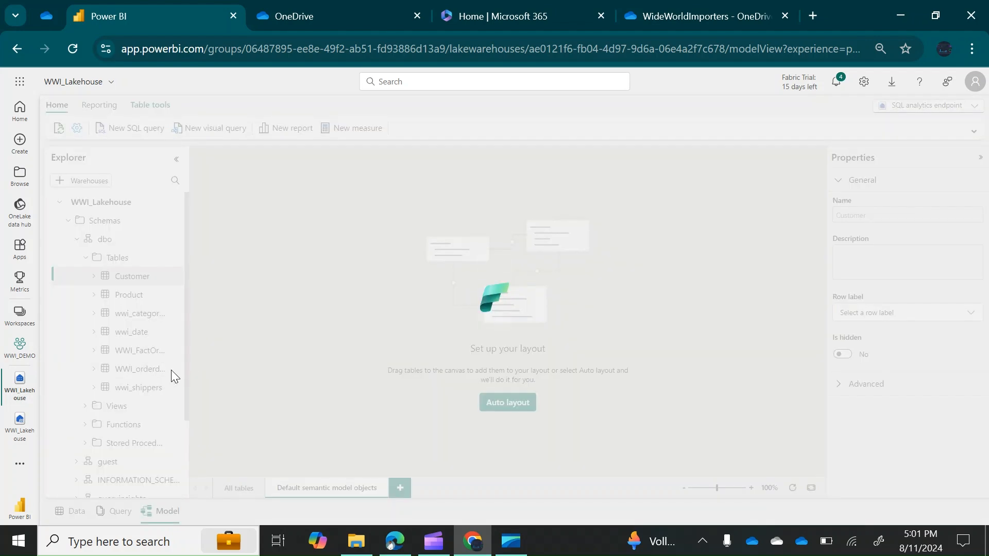
{"action": "left_click", "coordinate": [175, 371]}
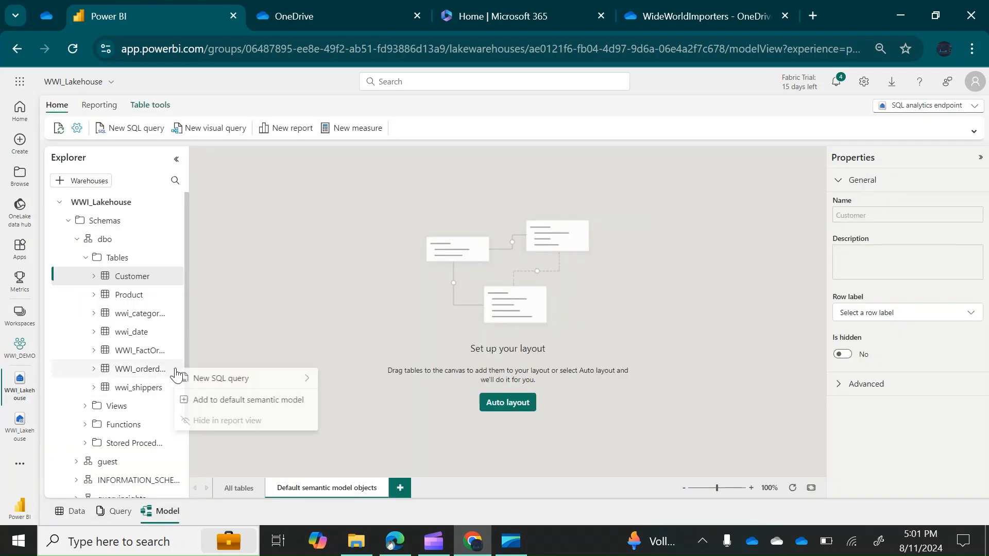
{"action": "left_click", "coordinate": [256, 401]}
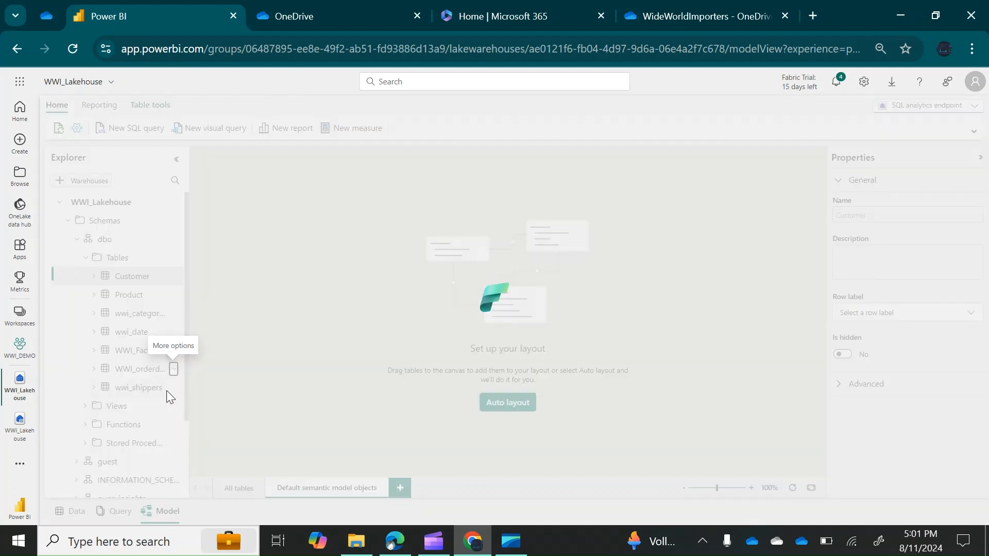
{"action": "left_click", "coordinate": [172, 389]}
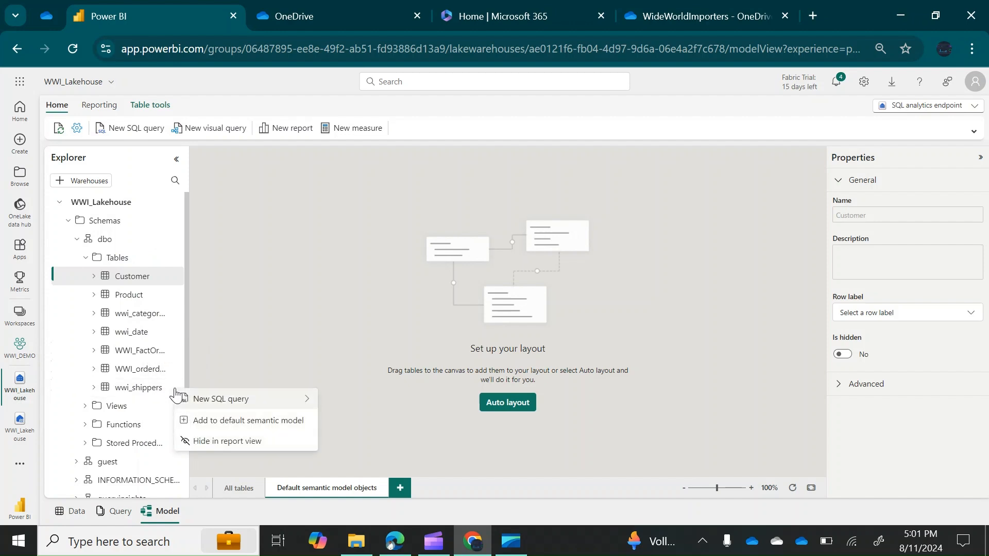
{"action": "left_click", "coordinate": [282, 421]}
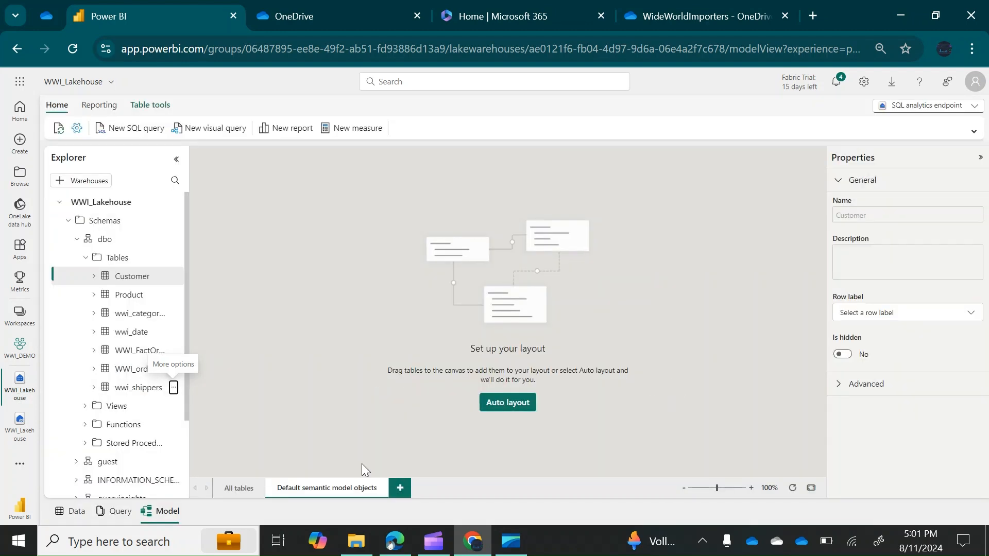
Toggle between all tables and default model objects, then reload the page
{"action": "left_click", "coordinate": [245, 491]}
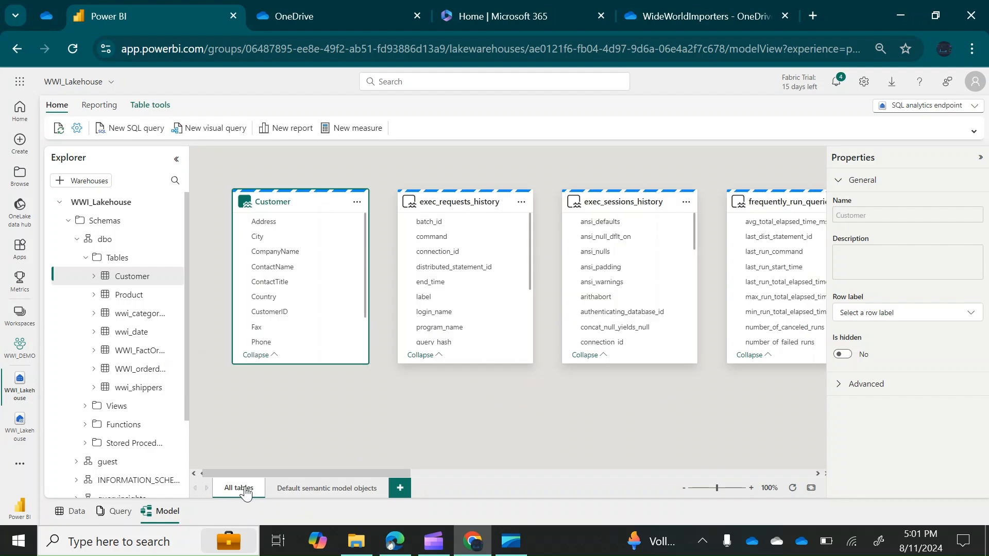
{"action": "left_click", "coordinate": [347, 492]}
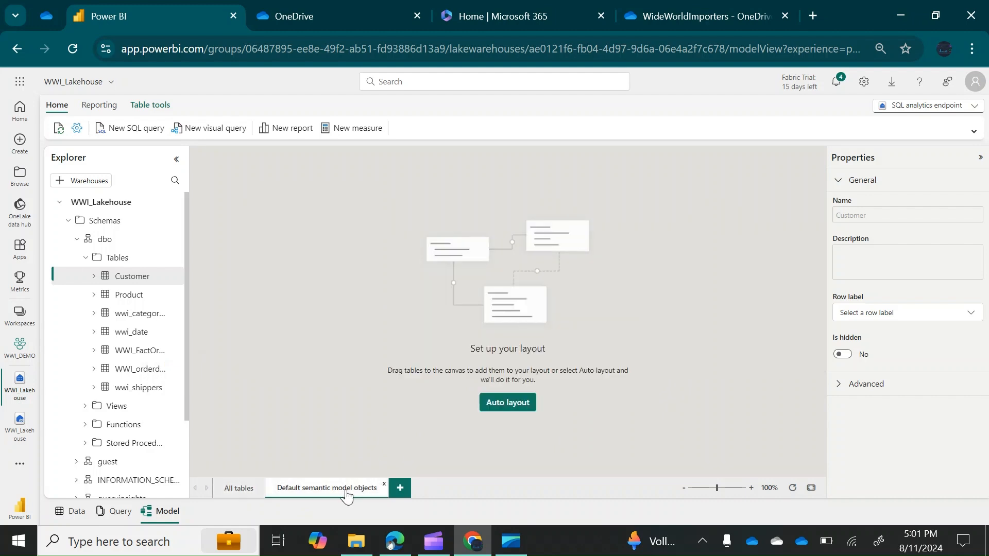
{"action": "left_click", "coordinate": [73, 46]}
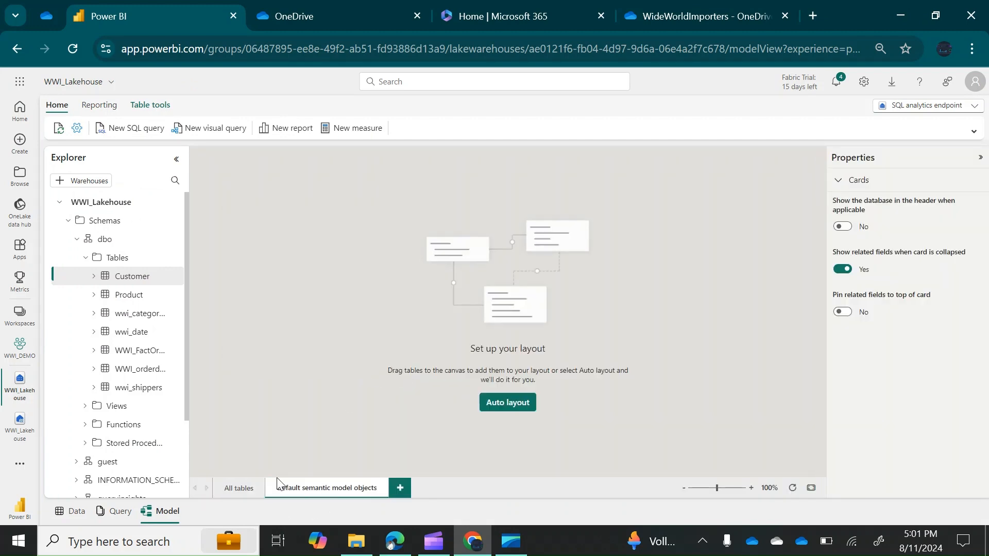
Move wwi_categories higher, put wwi_date beneath it and Product below wwi_shippers
{"action": "left_click", "coordinate": [238, 488]}
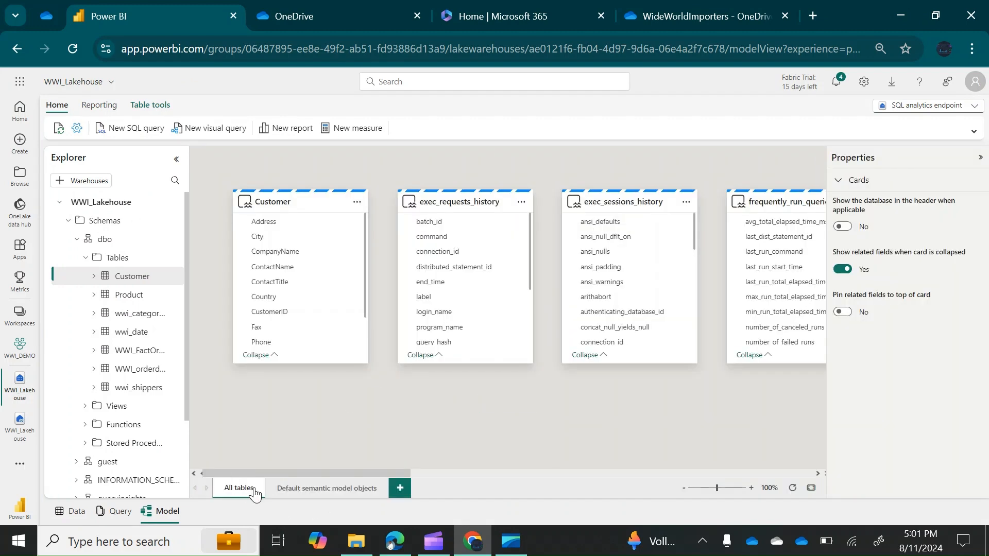
{"action": "left_click", "coordinate": [300, 492]}
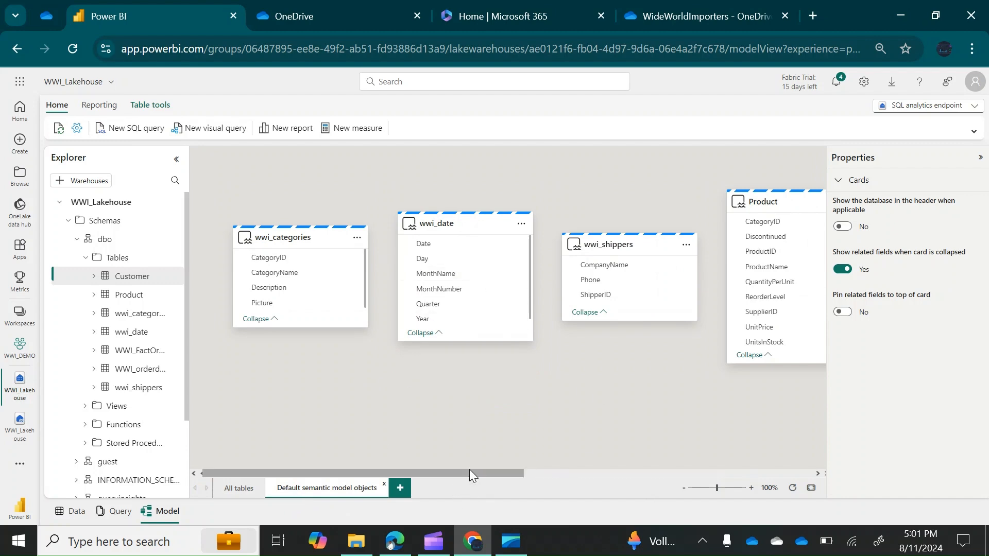
{"action": "mouse_move", "coordinate": [471, 473]}
{"action": "left_mouse_down"}
{"action": "mouse_move", "coordinate": [708, 442]}
{"action": "mouse_move", "coordinate": [518, 455]}
{"action": "mouse_move", "coordinate": [773, 441]}
{"action": "mouse_move", "coordinate": [502, 437]}
{"action": "mouse_move", "coordinate": [592, 444]}
{"action": "mouse_move", "coordinate": [457, 458]}
{"action": "left_mouse_up"}
{"action": "left_click_drag", "start_coordinate": [304, 236], "coordinate": [294, 186]}
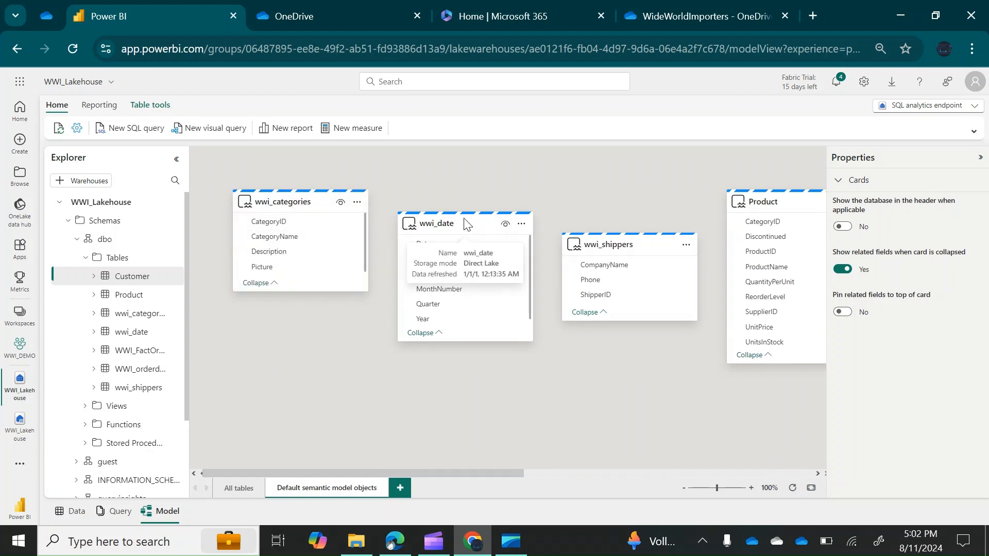
{"action": "left_click_drag", "start_coordinate": [456, 224], "coordinate": [292, 321]}
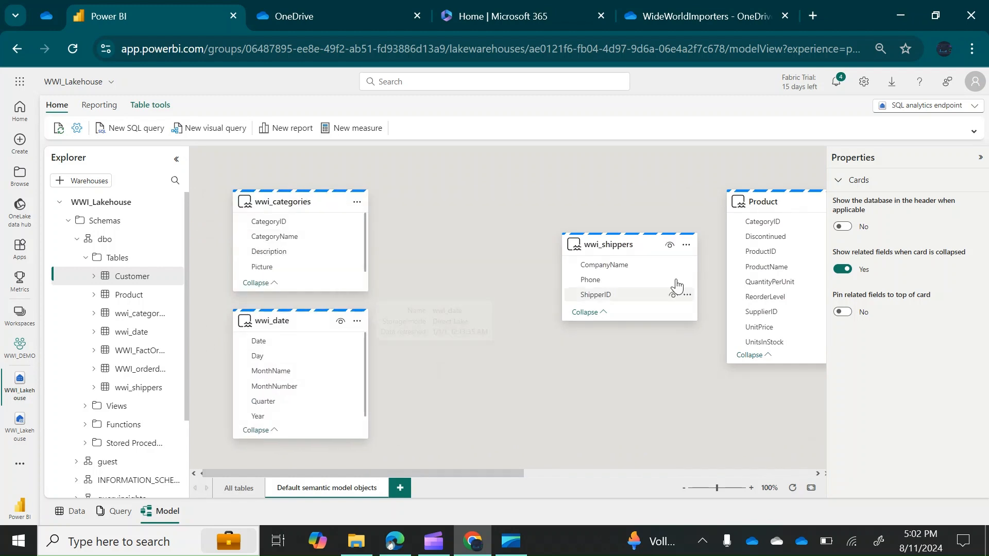
{"action": "left_click_drag", "start_coordinate": [458, 473], "coordinate": [505, 472]}
{"action": "left_click_drag", "start_coordinate": [538, 243], "coordinate": [375, 189]}
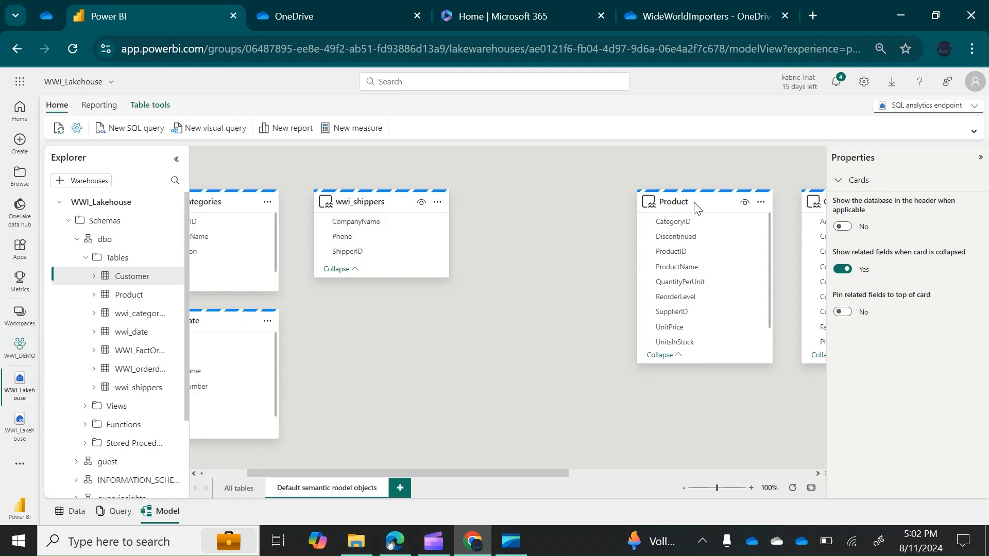
{"action": "left_click_drag", "start_coordinate": [697, 205], "coordinate": [398, 310]}
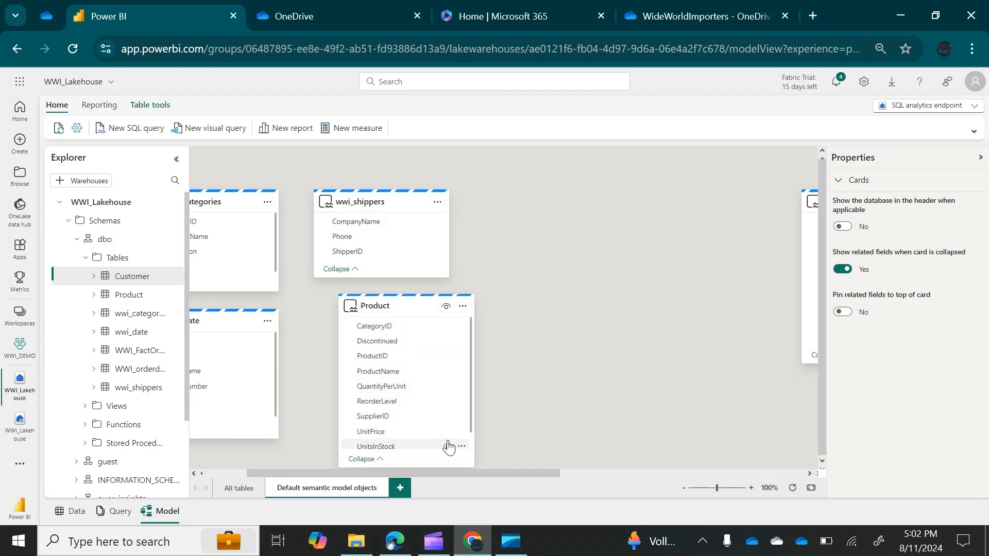
Place WWI_orderdetails at the lower middle, WWI_FactOrders beside Customer, and shorten the Product card
{"action": "left_click_drag", "start_coordinate": [438, 467], "coordinate": [436, 378]}
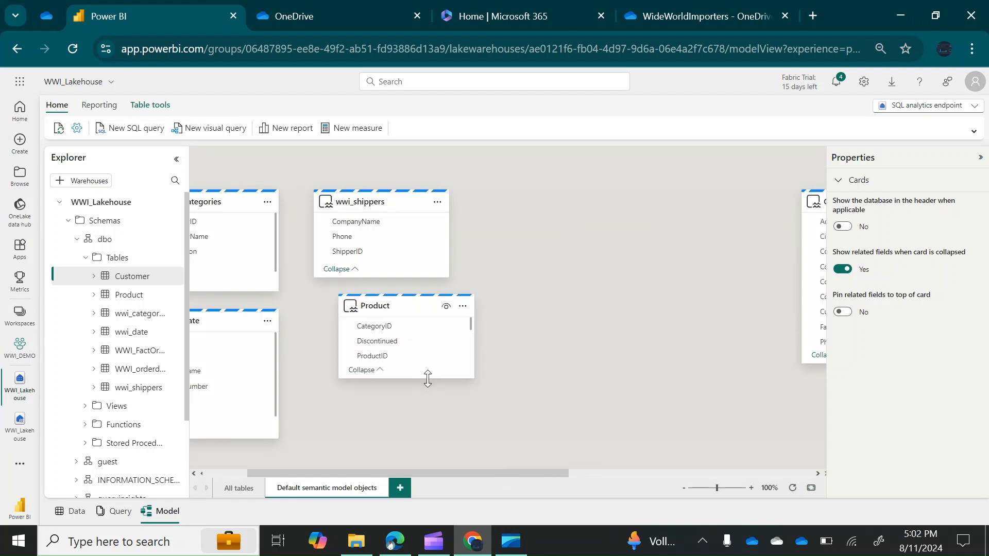
{"action": "left_click_drag", "start_coordinate": [484, 479], "coordinate": [719, 479]}
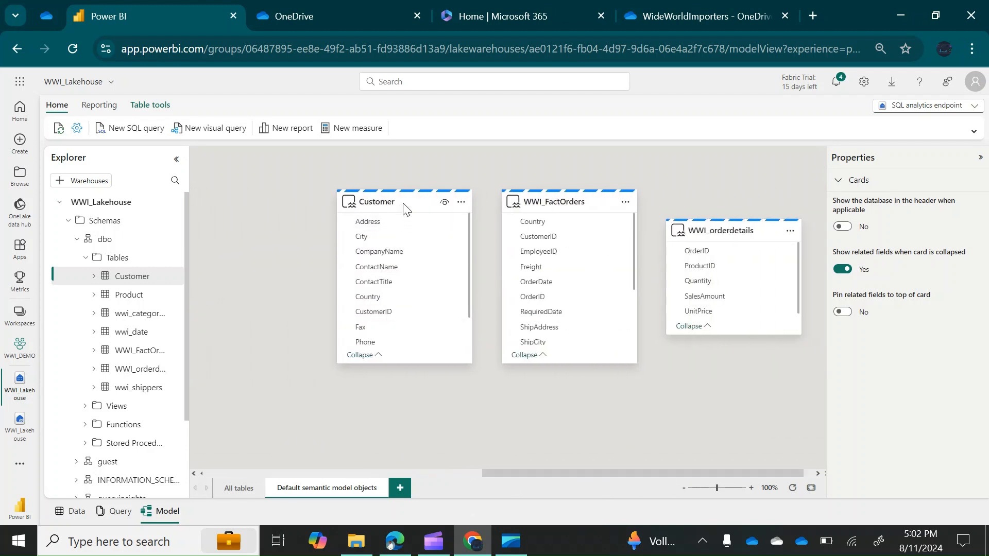
{"action": "left_click_drag", "start_coordinate": [398, 206], "coordinate": [258, 209]}
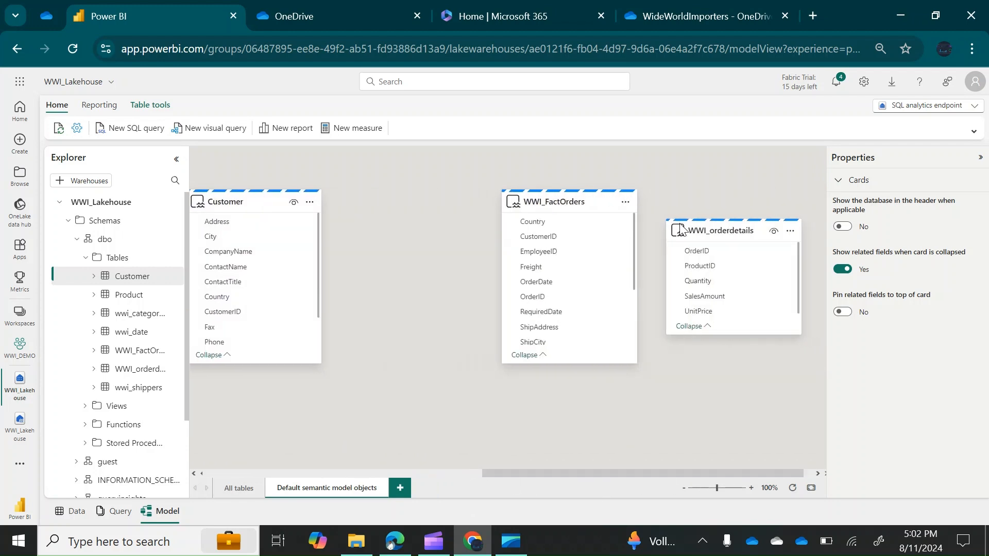
{"action": "left_click_drag", "start_coordinate": [734, 230], "coordinate": [305, 410]}
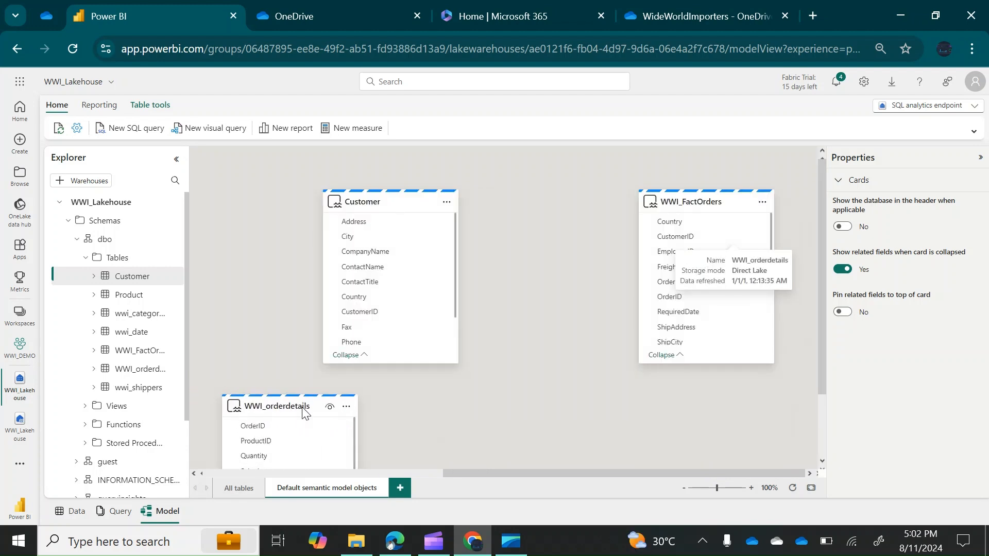
{"action": "left_click_drag", "start_coordinate": [727, 204], "coordinate": [553, 195]}
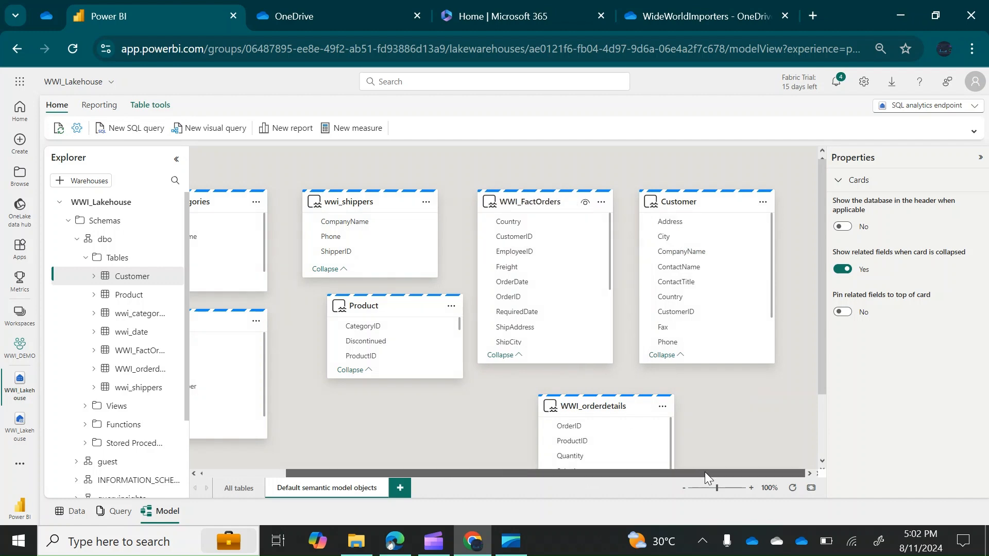
{"action": "mouse_move", "coordinate": [820, 338]}
{"action": "left_mouse_down"}
{"action": "mouse_move", "coordinate": [820, 399]}
{"action": "mouse_move", "coordinate": [817, 349]}
{"action": "left_mouse_up"}
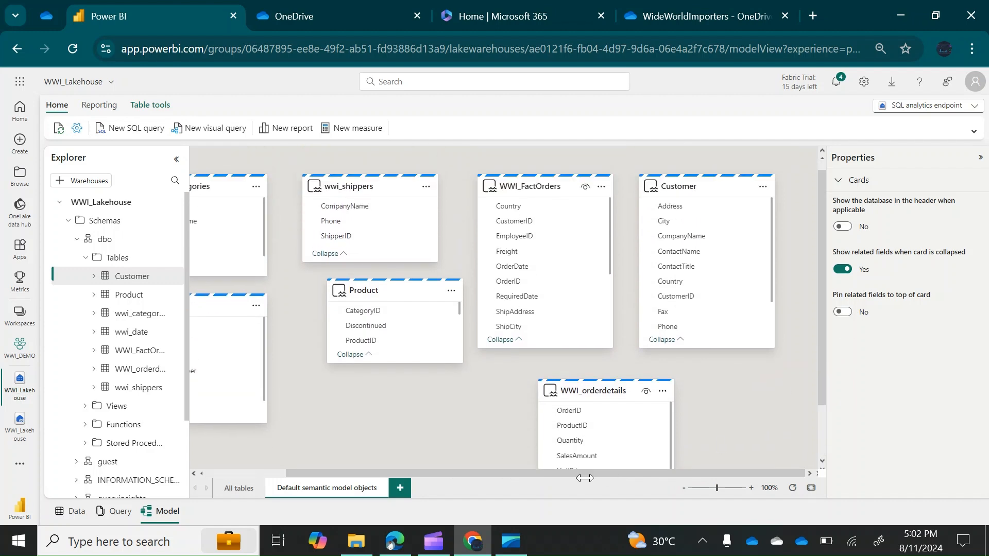
{"action": "mouse_move", "coordinate": [569, 471]}
{"action": "left_mouse_down"}
{"action": "mouse_move", "coordinate": [422, 474]}
{"action": "mouse_move", "coordinate": [566, 489]}
{"action": "left_mouse_up"}
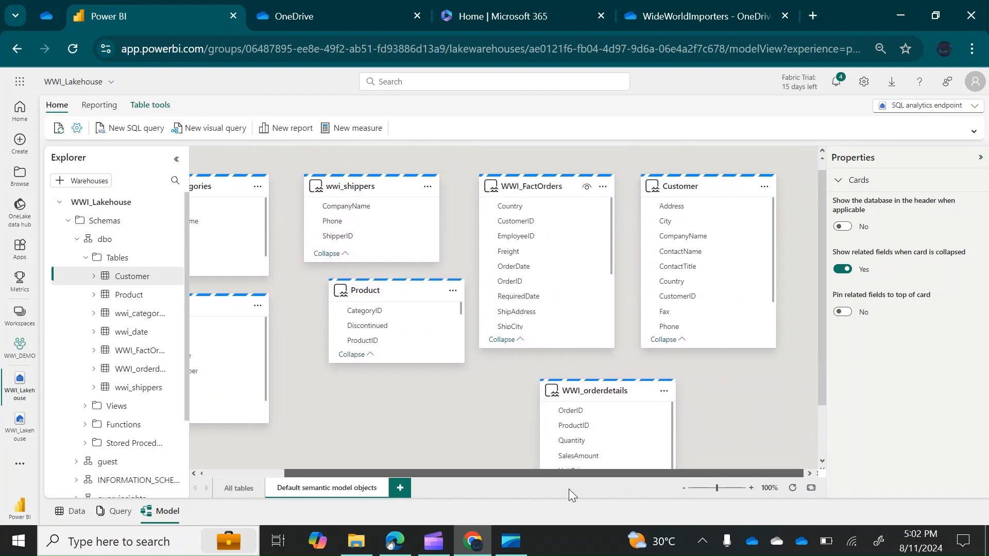
{"action": "left_click_drag", "start_coordinate": [821, 300], "coordinate": [820, 270]}
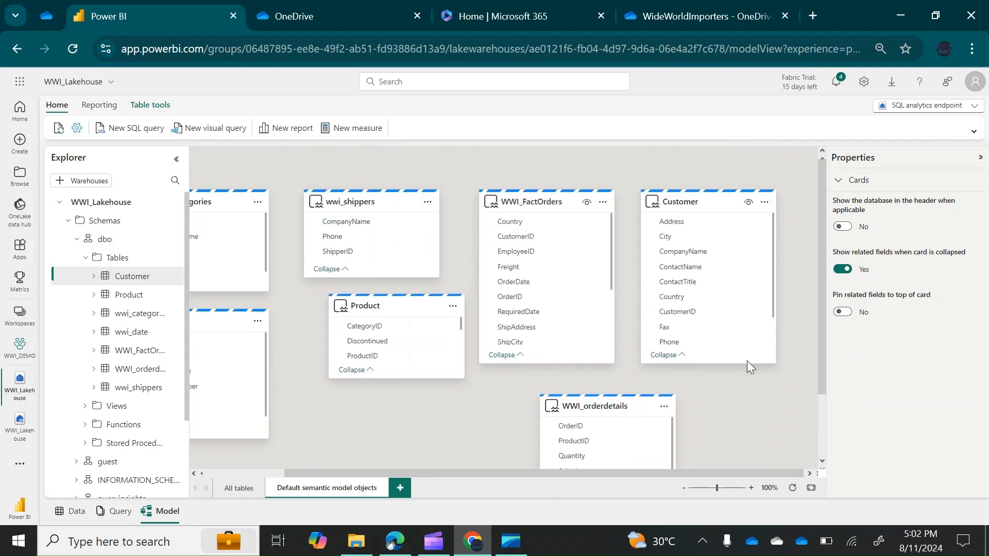
Shorten the Customer, WWI_FactOrders and wwi_date cards to three fields and move WWI_orderdetails up-left
{"action": "left_click_drag", "start_coordinate": [747, 366], "coordinate": [732, 273]}
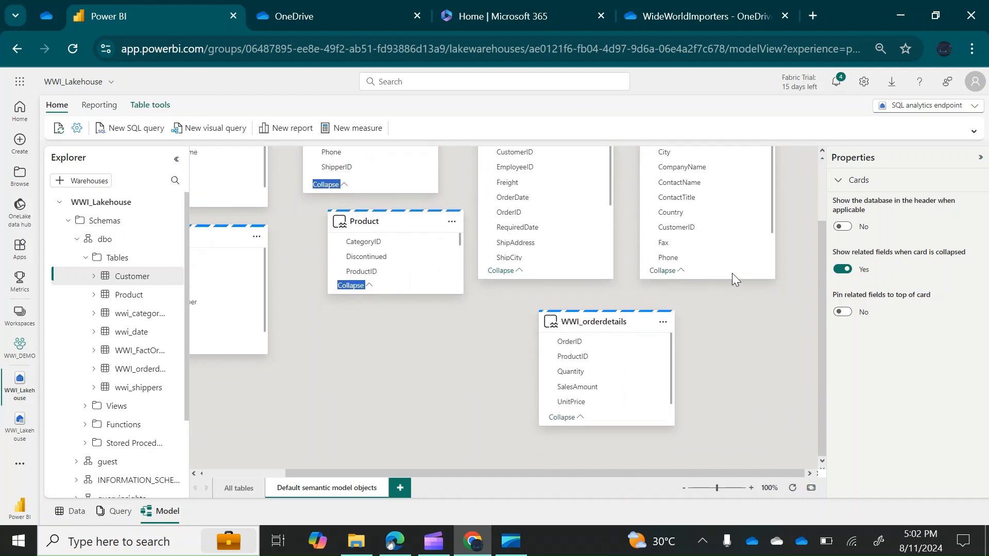
{"action": "left_click_drag", "start_coordinate": [821, 295], "coordinate": [821, 233]}
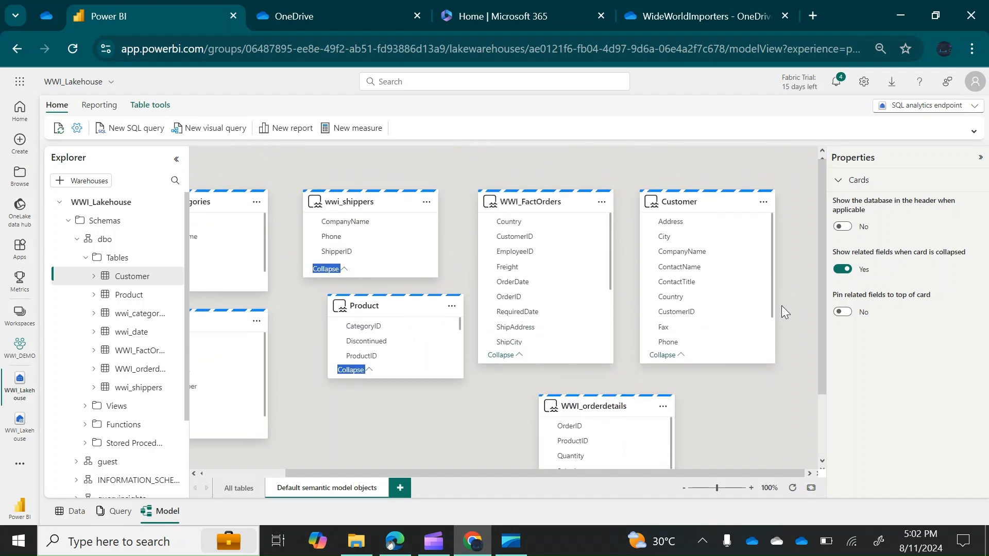
{"action": "left_click_drag", "start_coordinate": [705, 363], "coordinate": [697, 260]}
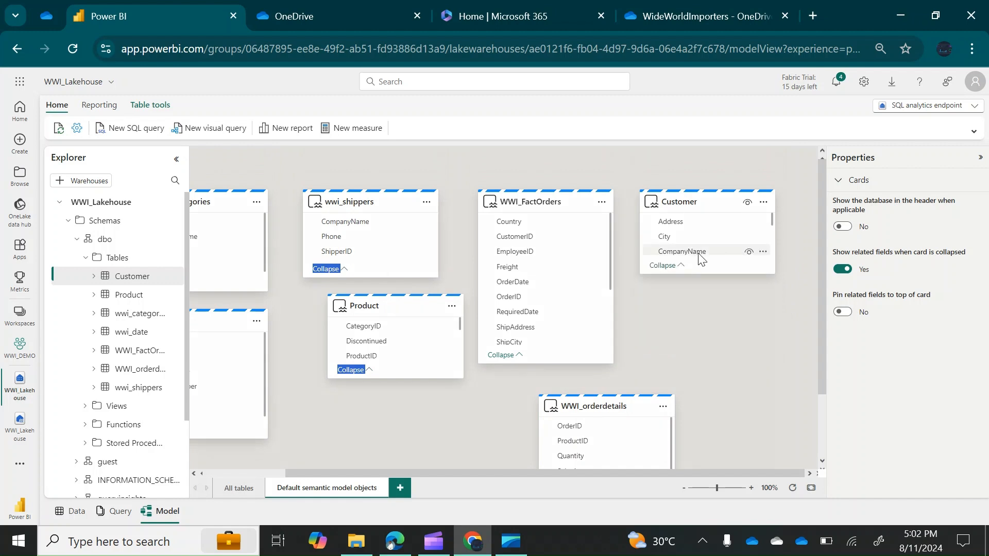
{"action": "left_click_drag", "start_coordinate": [549, 363], "coordinate": [529, 283]}
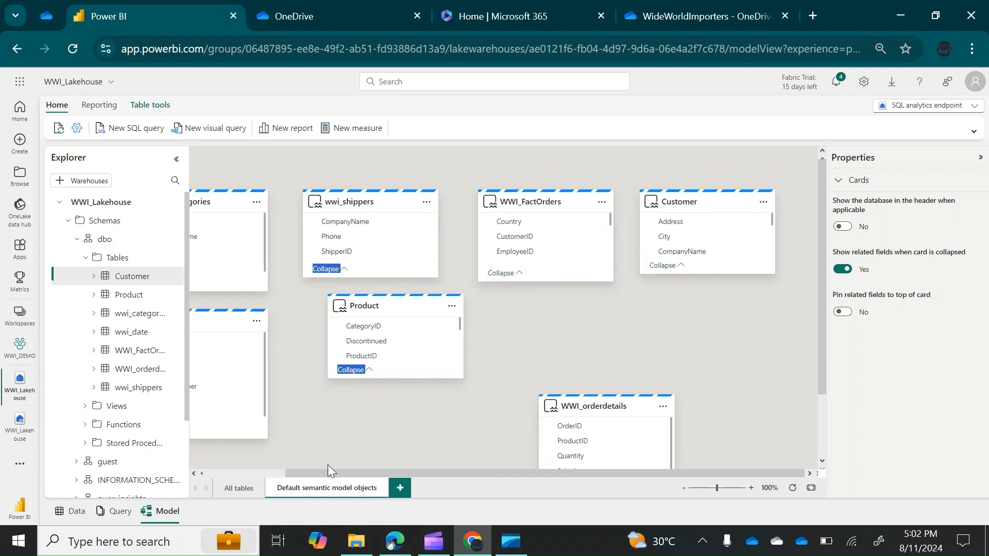
{"action": "left_click_drag", "start_coordinate": [339, 474], "coordinate": [255, 474]}
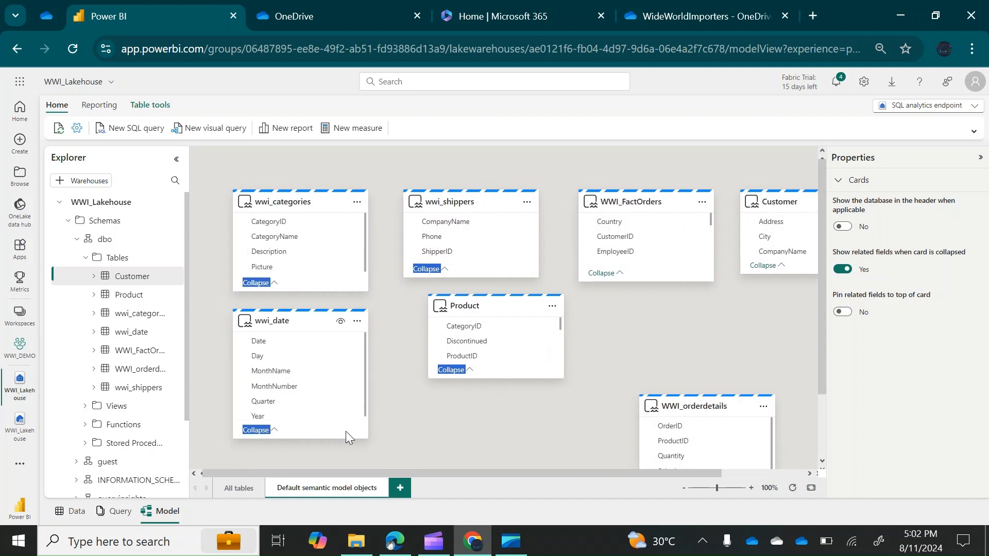
{"action": "left_click_drag", "start_coordinate": [342, 438], "coordinate": [335, 394]}
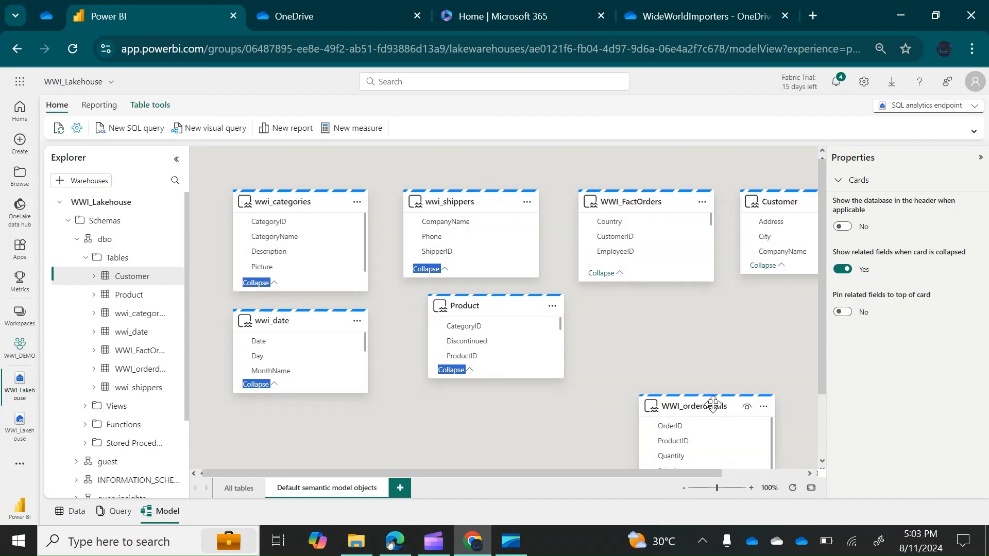
{"action": "left_click_drag", "start_coordinate": [705, 408], "coordinate": [685, 324]}
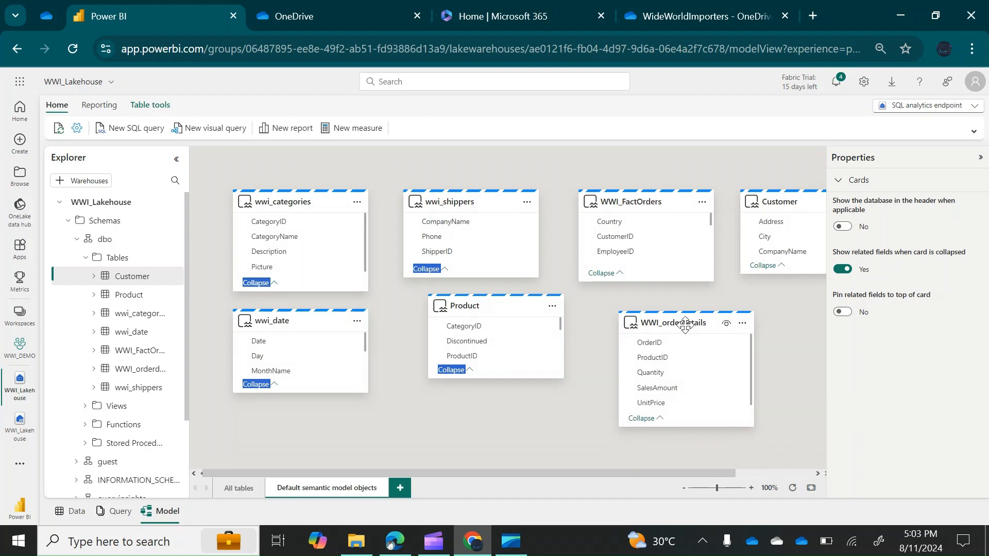
{"action": "left_click", "coordinate": [514, 439]}
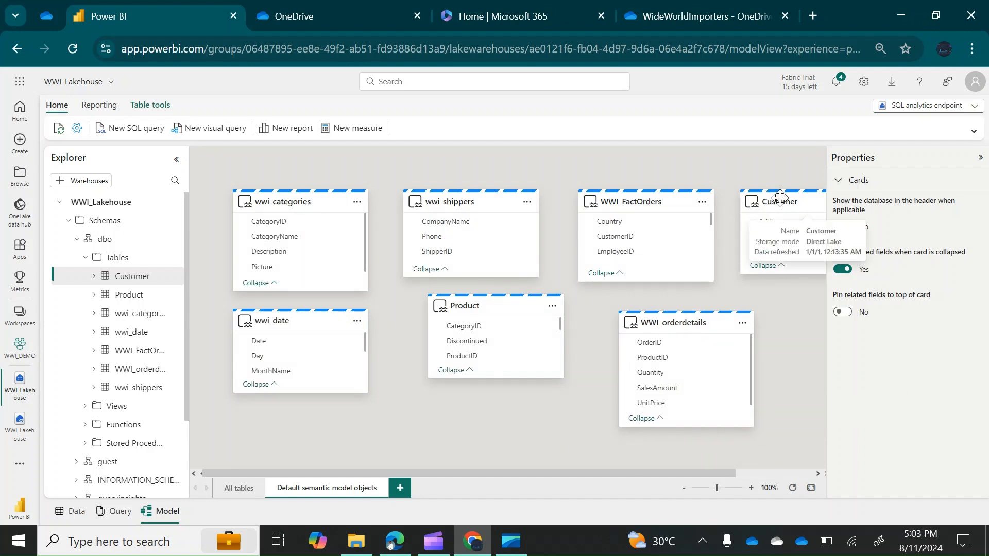
Move Customer below Product and Product top right, then shorten WWI_orderdetails and relocate wwi_categories and wwi_shippers
{"action": "left_click_drag", "start_coordinate": [781, 198], "coordinate": [437, 410]}
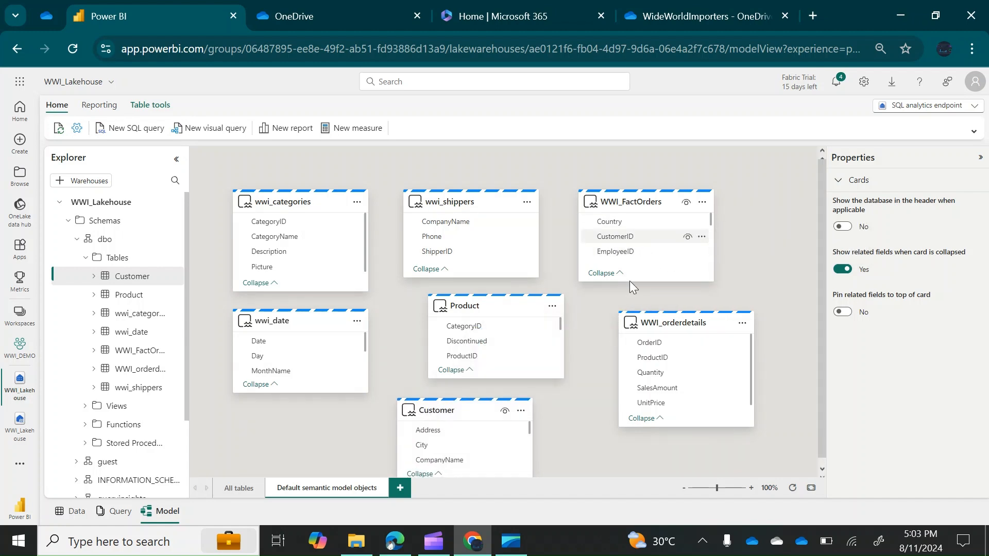
{"action": "left_click_drag", "start_coordinate": [490, 309], "coordinate": [788, 211]}
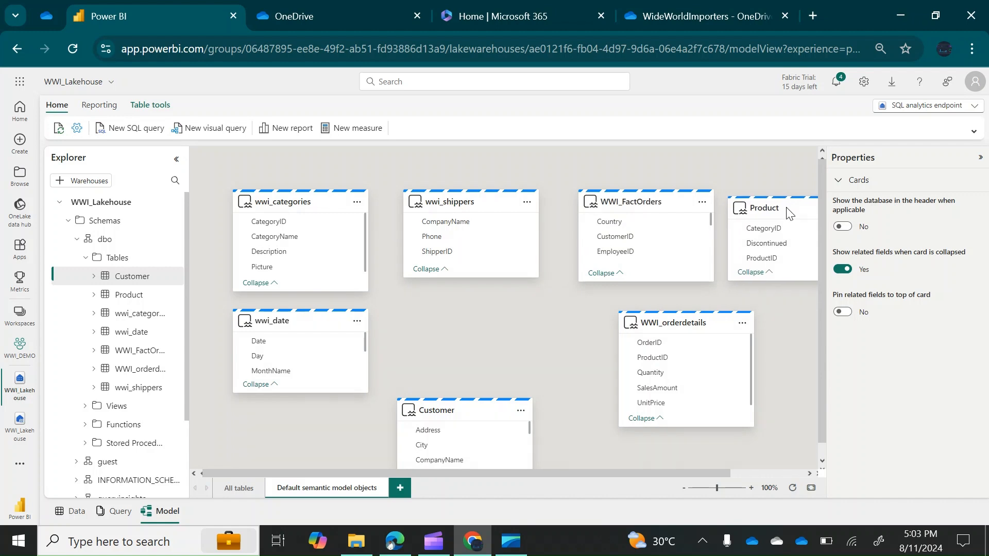
{"action": "left_click_drag", "start_coordinate": [660, 198], "coordinate": [501, 303]}
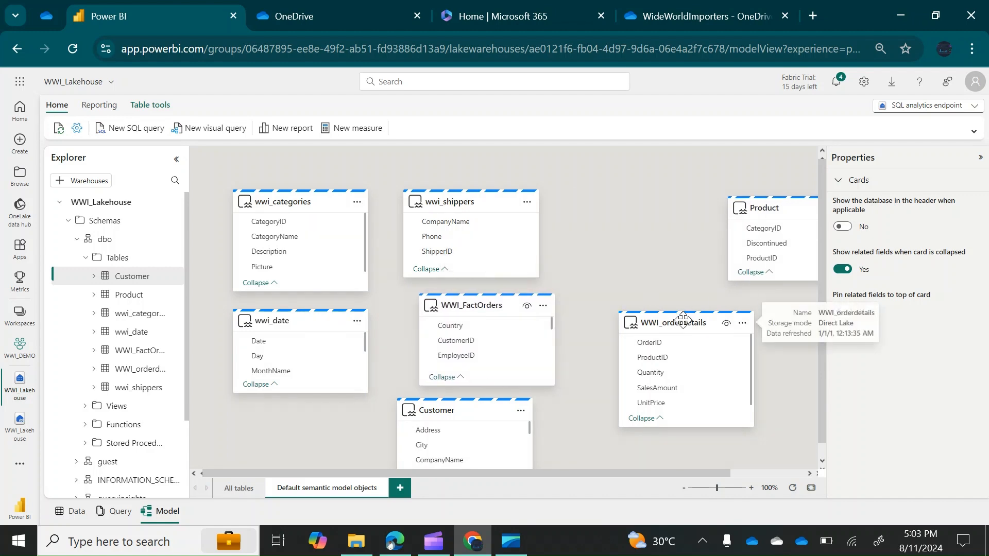
{"action": "left_click_drag", "start_coordinate": [686, 327], "coordinate": [647, 306]}
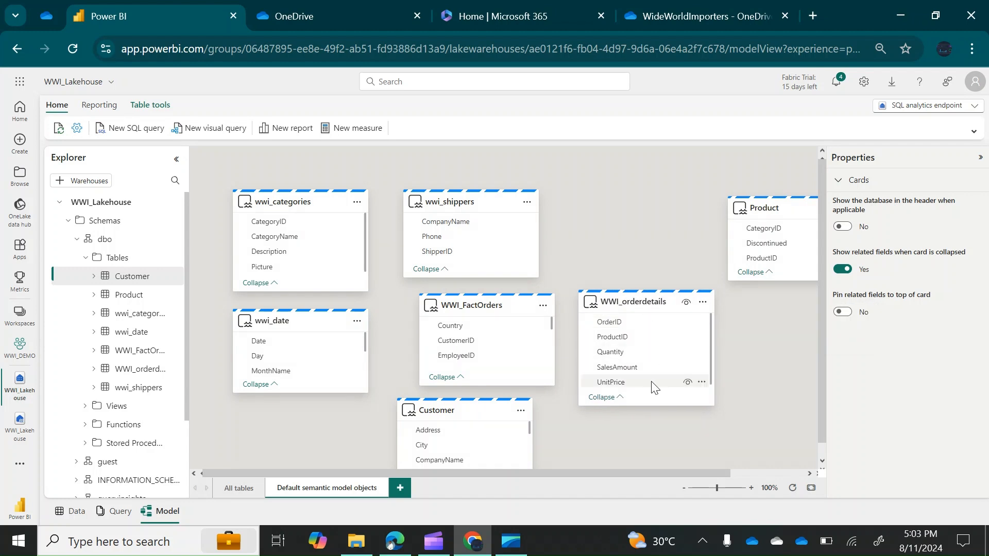
{"action": "left_click_drag", "start_coordinate": [650, 404], "coordinate": [646, 374]}
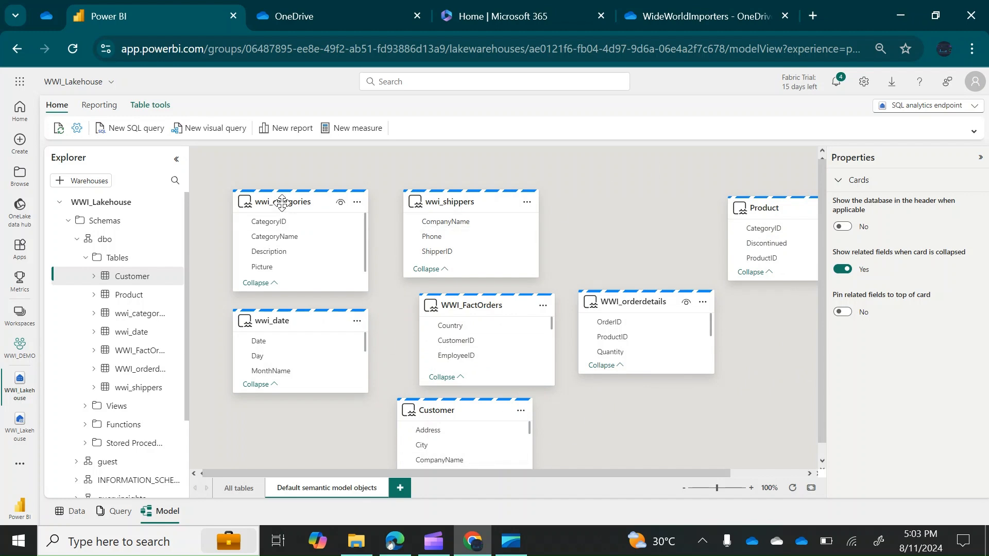
{"action": "left_click_drag", "start_coordinate": [267, 200], "coordinate": [746, 404]}
{"action": "left_click_drag", "start_coordinate": [475, 205], "coordinate": [325, 190]}
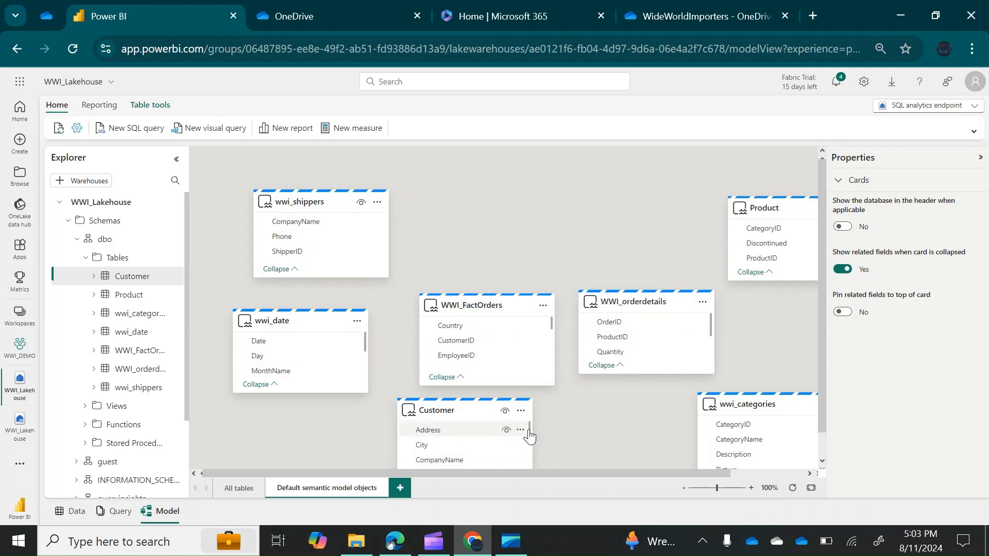
{"action": "left_click_drag", "start_coordinate": [528, 427], "coordinate": [529, 444]}
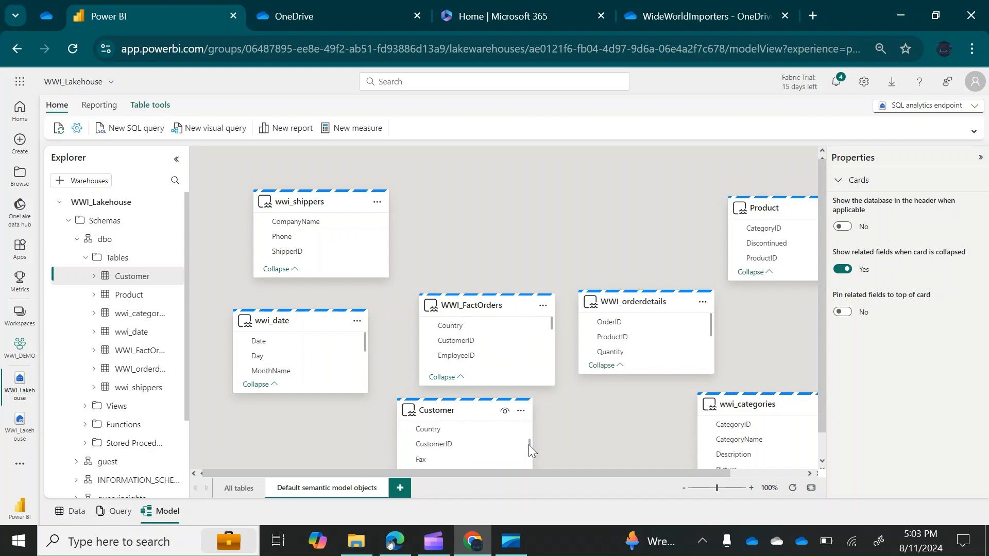
{"action": "left_click", "coordinate": [438, 446]}
Save a one-to-many (1:*) relationship from Customer.CustomerID to WWI_FactOrders.CustomerID
{"action": "left_click_drag", "start_coordinate": [437, 446], "coordinate": [472, 344]}
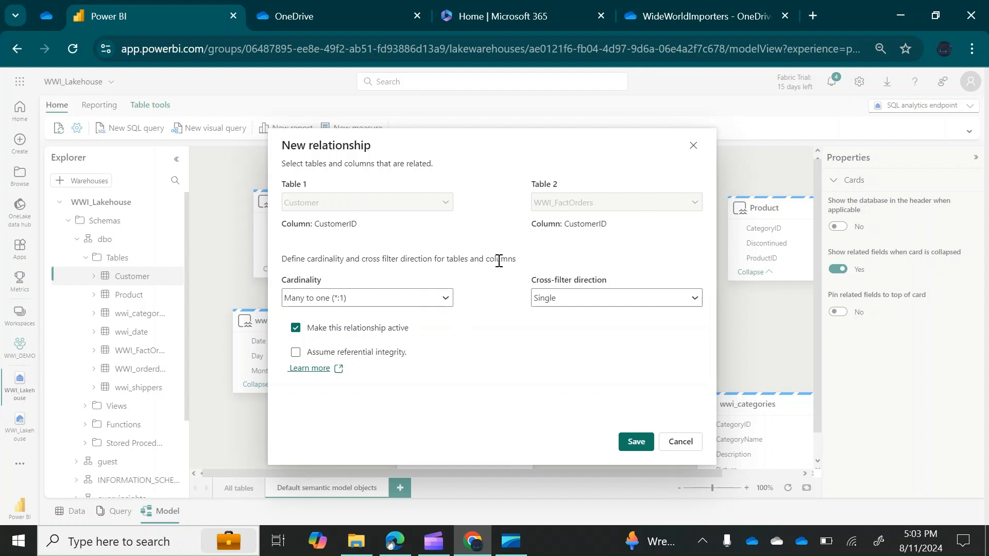
{"action": "left_click", "coordinate": [446, 299]}
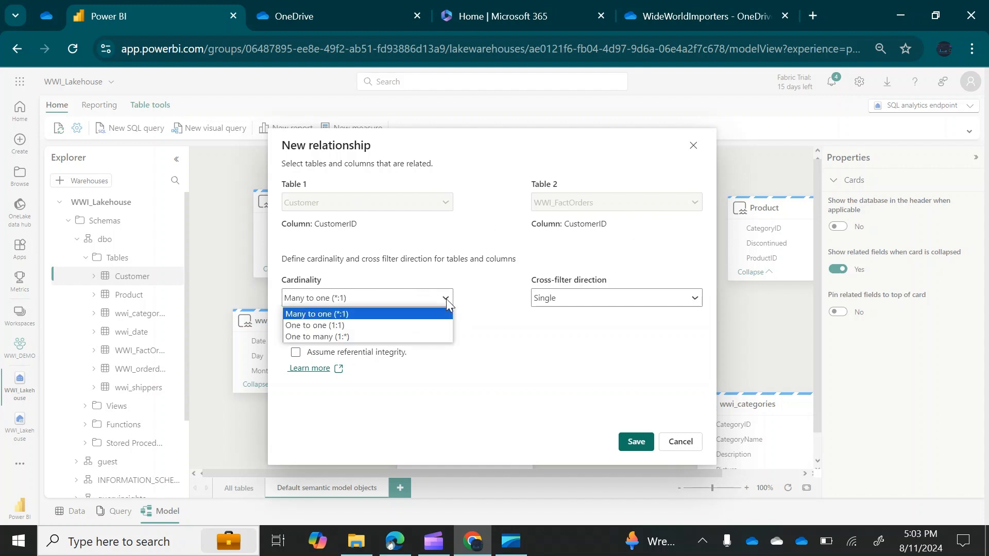
{"action": "left_click", "coordinate": [333, 337]}
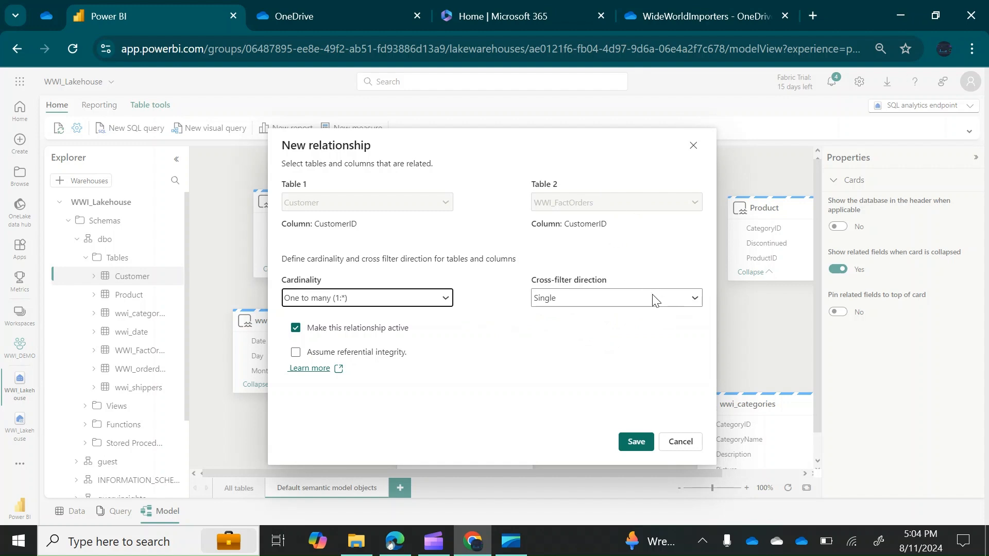
{"action": "left_click", "coordinate": [629, 442]}
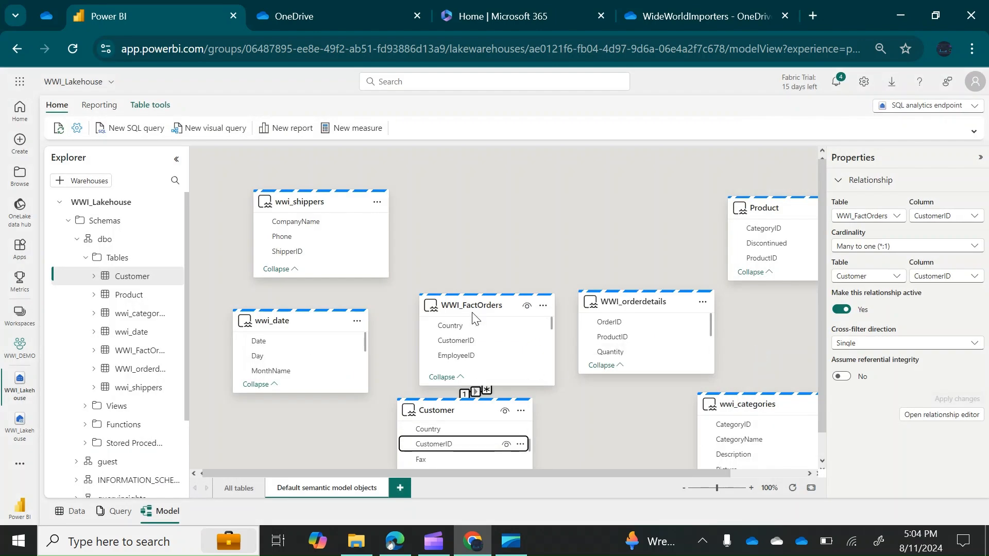
{"action": "left_click_drag", "start_coordinate": [475, 309], "coordinate": [468, 250]}
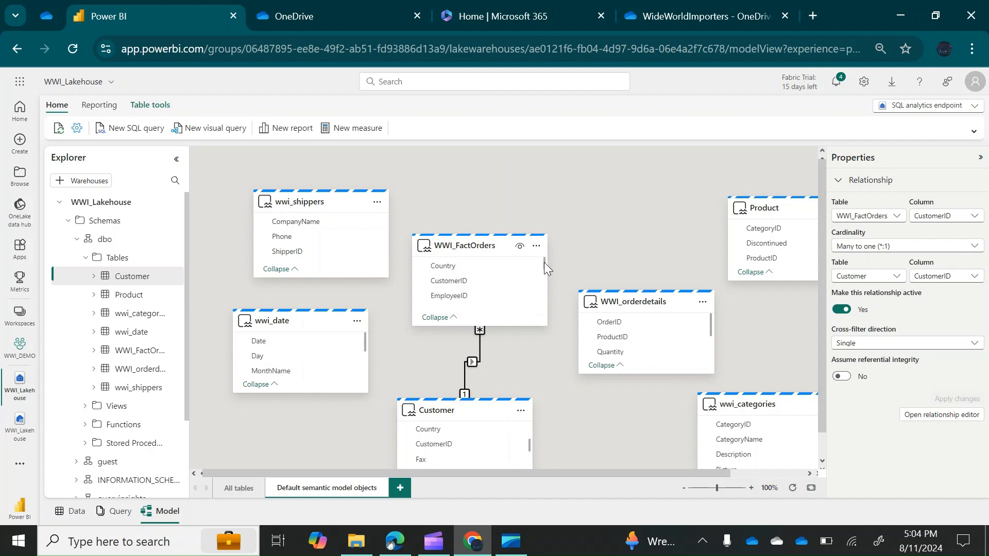
Link wwi_date.Date to WWI_FactOrders.OrderDate as a One to many (1:*) relationship and save it
{"action": "left_click_drag", "start_coordinate": [544, 263], "coordinate": [544, 273]}
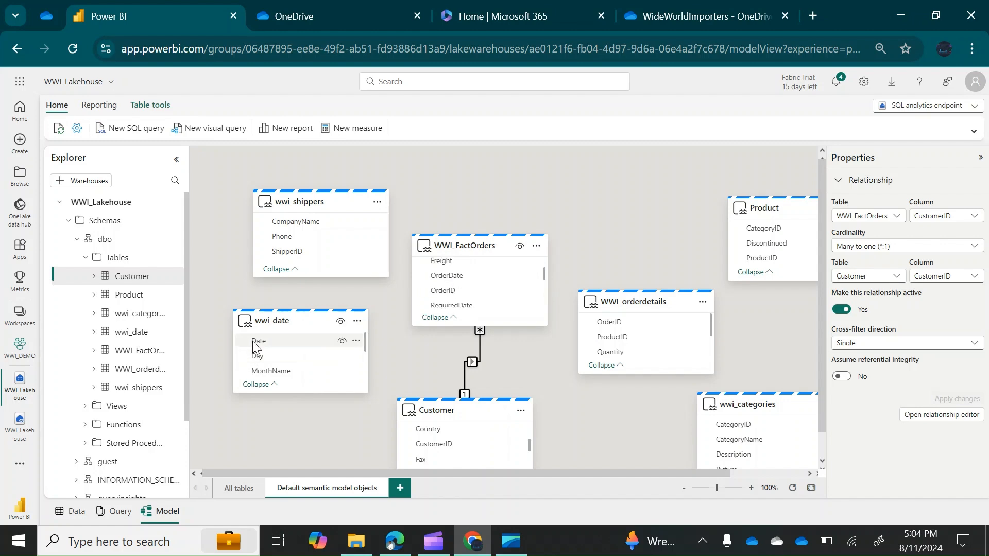
{"action": "left_click_drag", "start_coordinate": [270, 342], "coordinate": [442, 276]}
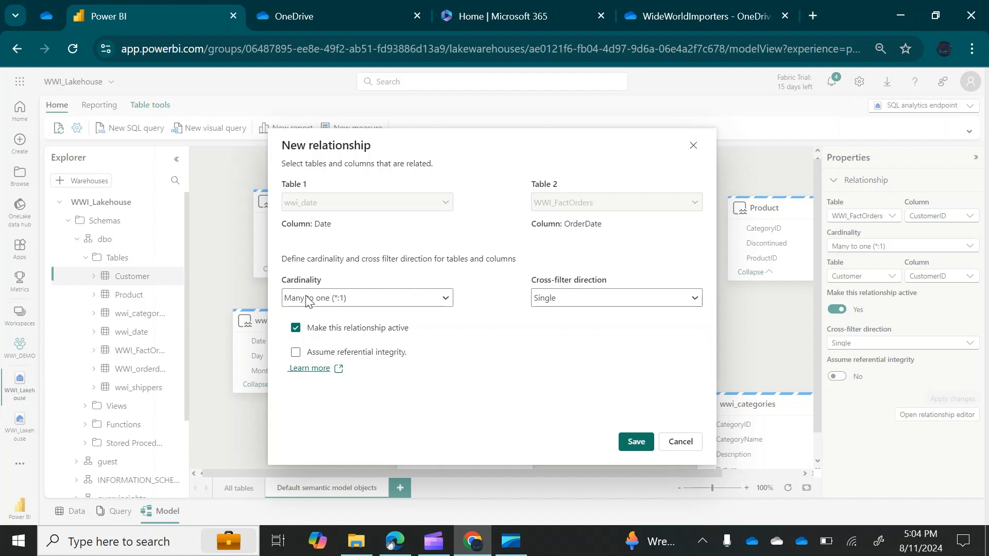
{"action": "left_click", "coordinate": [447, 302]}
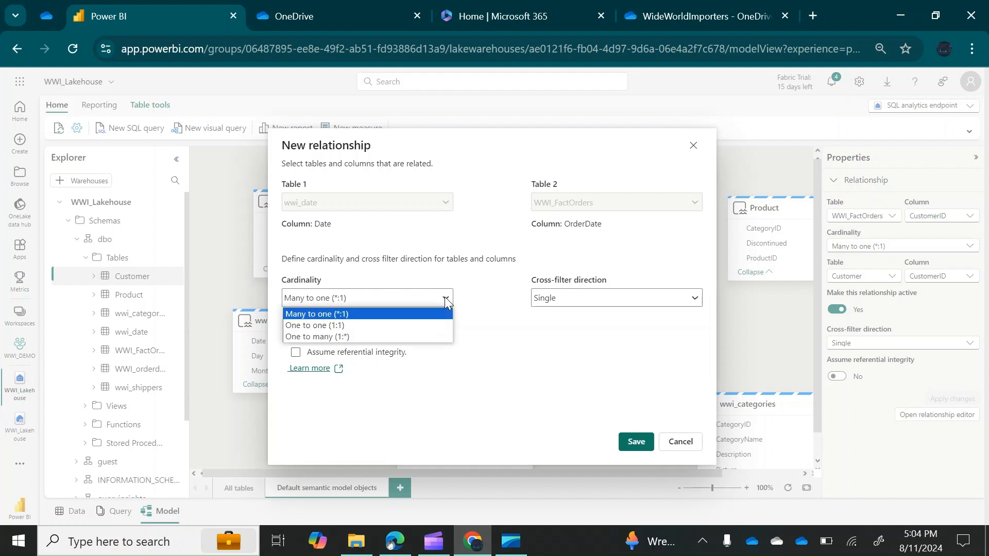
{"action": "left_click", "coordinate": [328, 336]}
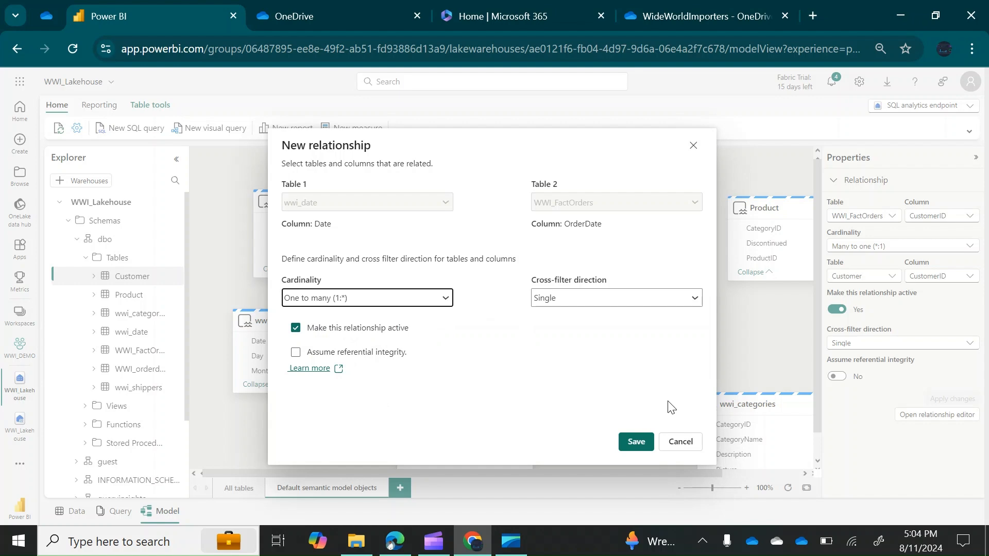
{"action": "left_click", "coordinate": [636, 442]}
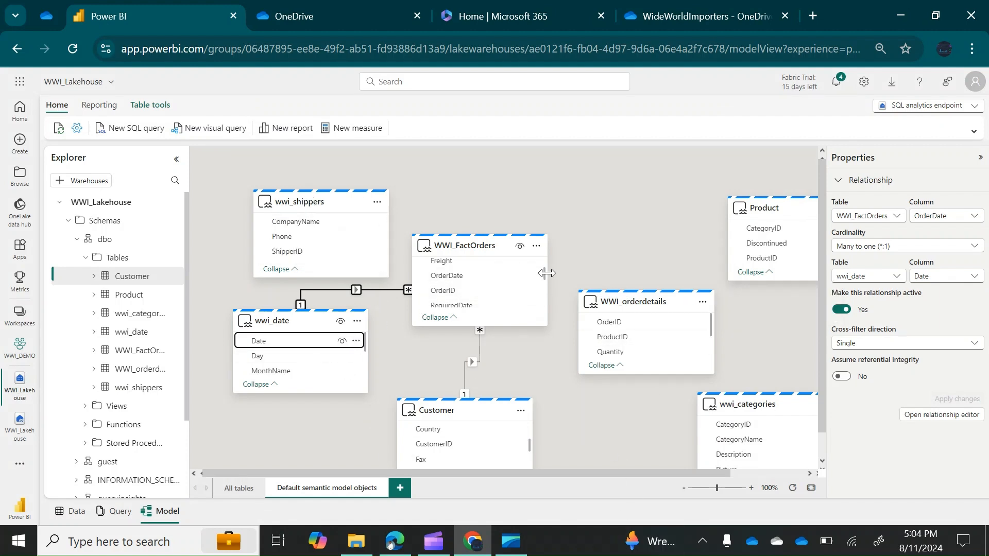
{"action": "left_click_drag", "start_coordinate": [544, 272], "coordinate": [544, 299]}
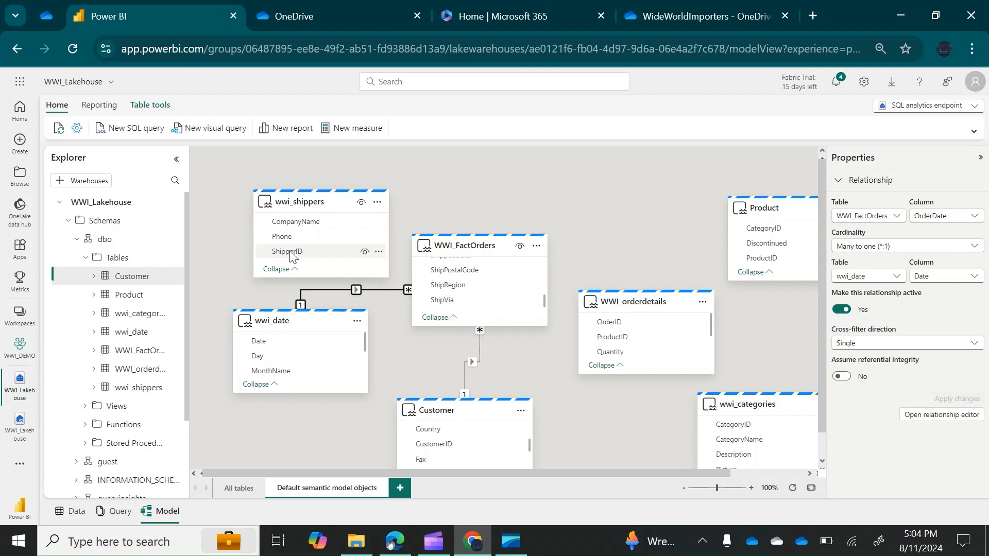
Link wwi_shippers.ShipperID to WWI_FactOrders.ShipVia as a One to many (1:*) relationship and save it
{"action": "left_click_drag", "start_coordinate": [292, 256], "coordinate": [442, 307]}
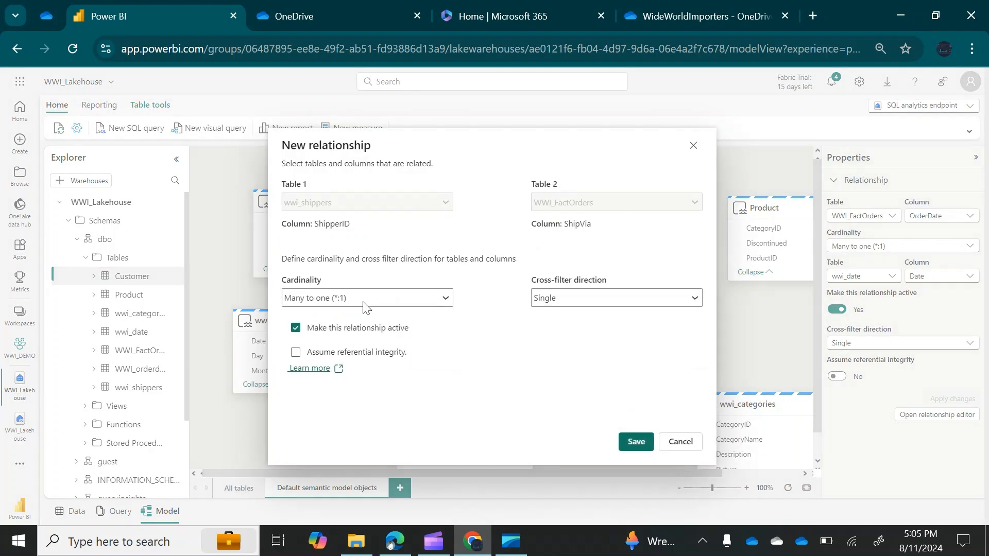
{"action": "left_click", "coordinate": [446, 303]}
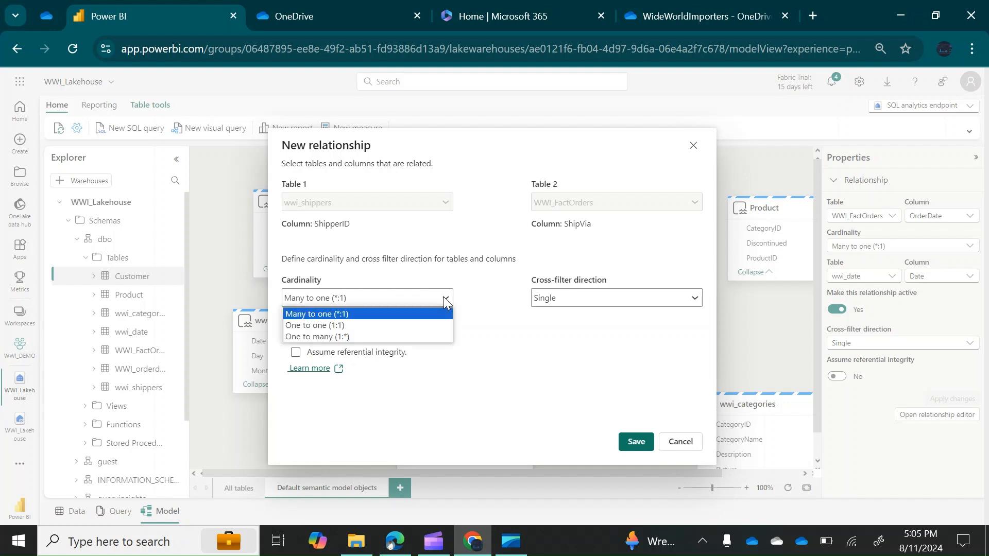
{"action": "left_click", "coordinate": [323, 339]}
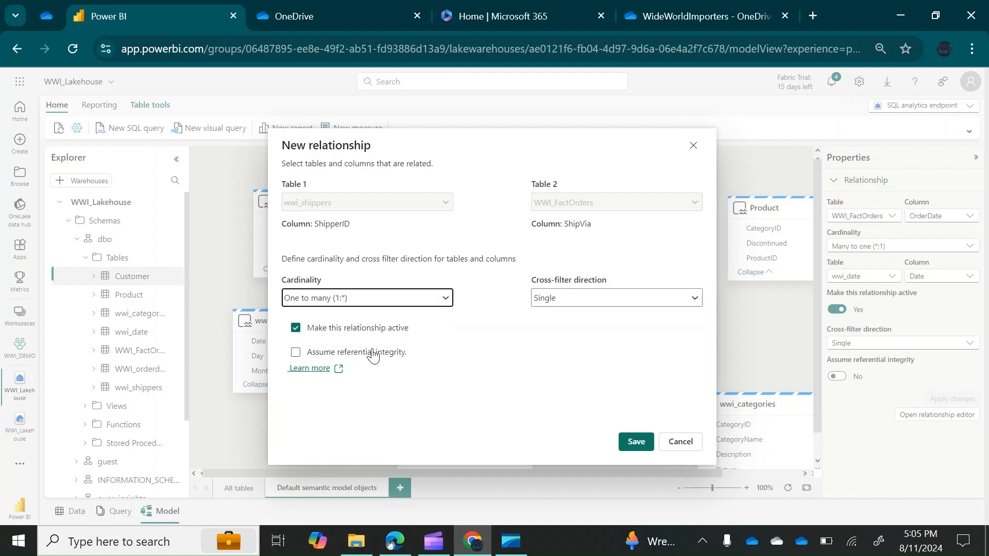
{"action": "left_click", "coordinate": [633, 441]}
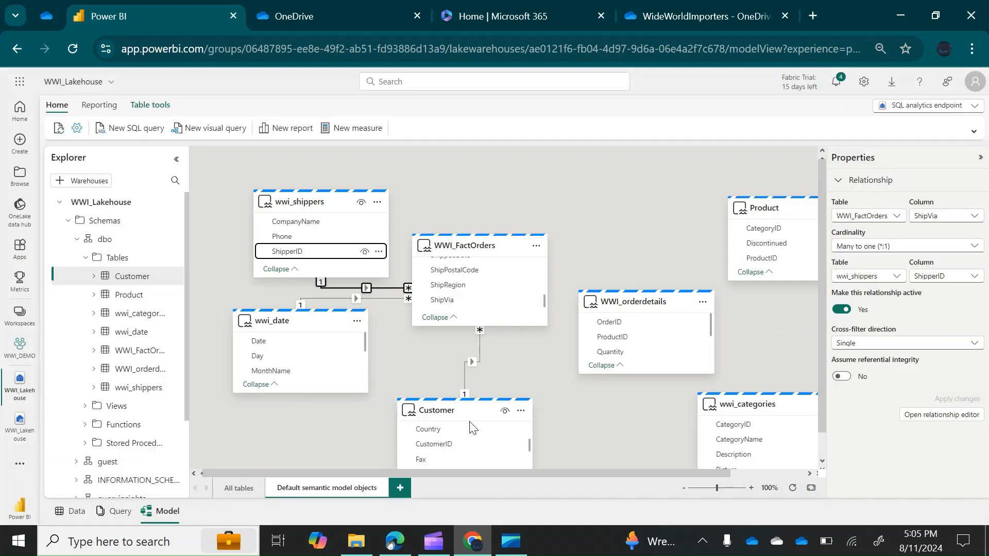
{"action": "left_click_drag", "start_coordinate": [534, 474], "coordinate": [585, 468]}
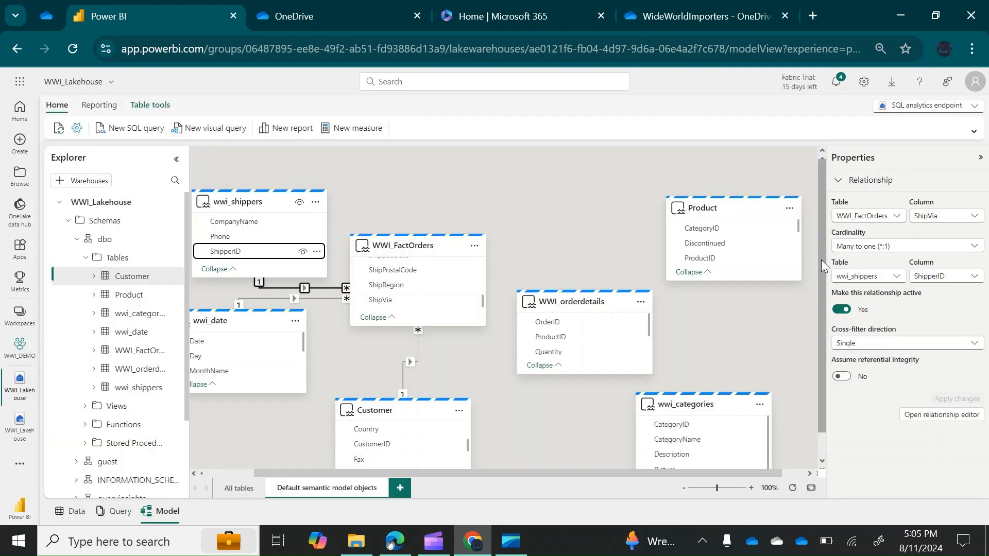
Link Product.CategoryID to wwi_categories.CategoryID, keep Many to one (*:1), and save
{"action": "left_click_drag", "start_coordinate": [821, 260], "coordinate": [820, 284]}
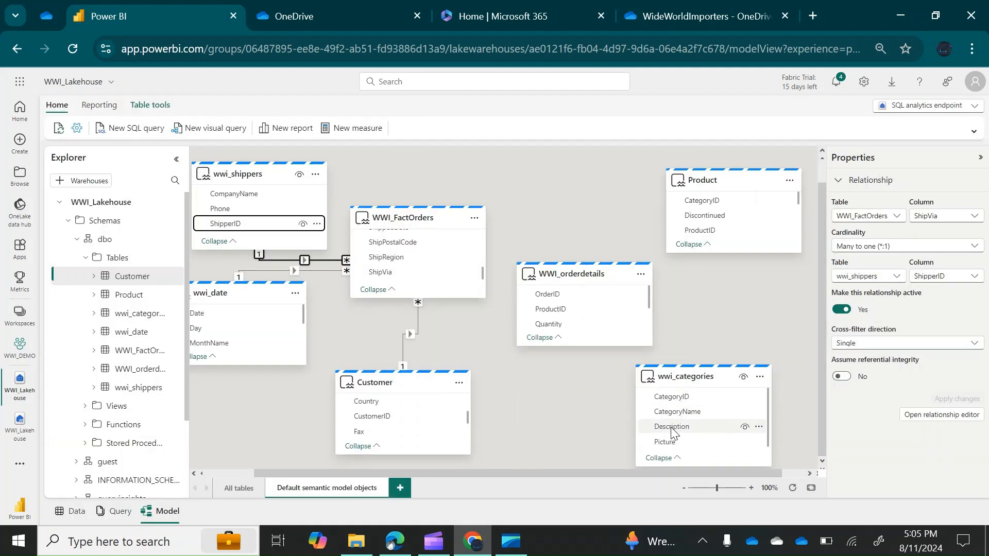
{"action": "mouse_move", "coordinate": [667, 399]}
{"action": "left_mouse_down"}
{"action": "mouse_move", "coordinate": [711, 280]}
{"action": "mouse_move", "coordinate": [691, 201]}
{"action": "mouse_move", "coordinate": [647, 342]}
{"action": "mouse_move", "coordinate": [663, 405]}
{"action": "left_mouse_up"}
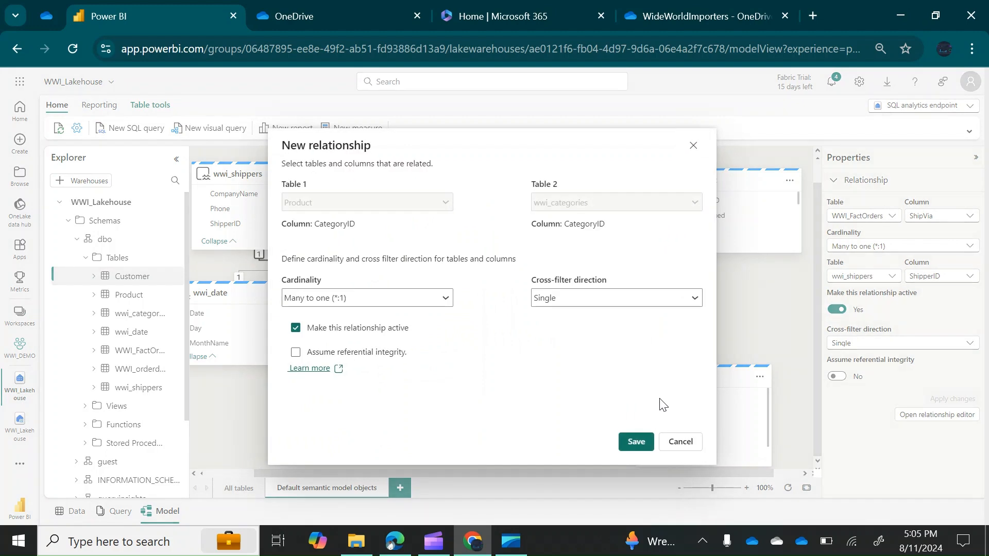
{"action": "left_click", "coordinate": [445, 299]}
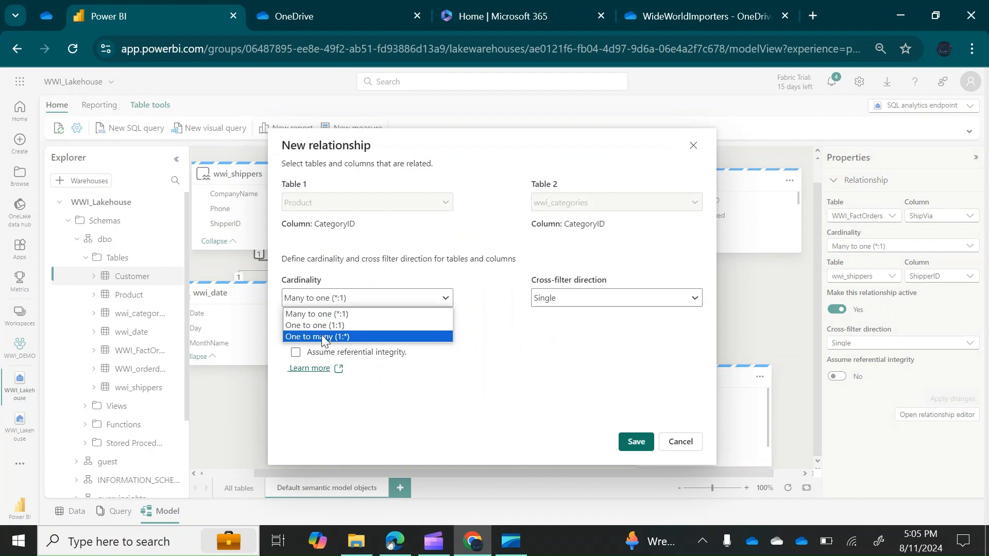
{"action": "left_click", "coordinate": [491, 355]}
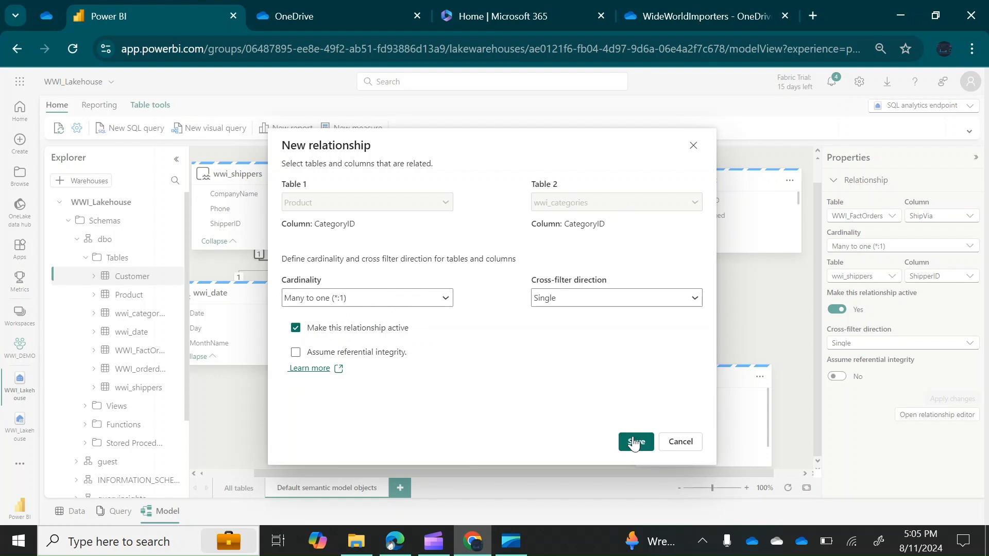
{"action": "key", "text": "Return"}
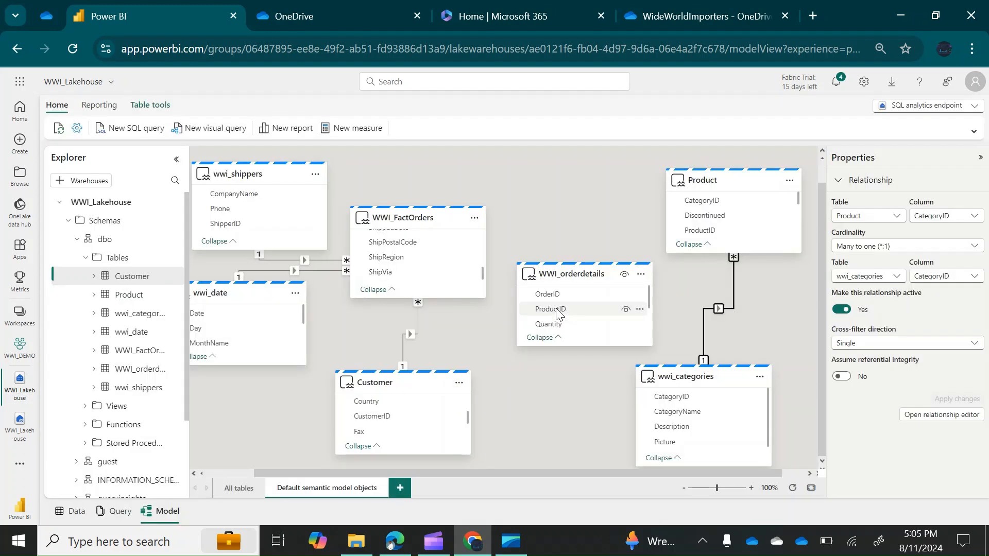
Save a many-to-one link from WWI_orderdetails.ProductID to Product.ProductID, then move the WWI_orderdetails card higher
{"action": "mouse_move", "coordinate": [558, 313]}
{"action": "left_mouse_down"}
{"action": "mouse_move", "coordinate": [711, 247]}
{"action": "mouse_move", "coordinate": [698, 203]}
{"action": "mouse_move", "coordinate": [728, 261]}
{"action": "mouse_move", "coordinate": [561, 307]}
{"action": "left_mouse_up"}
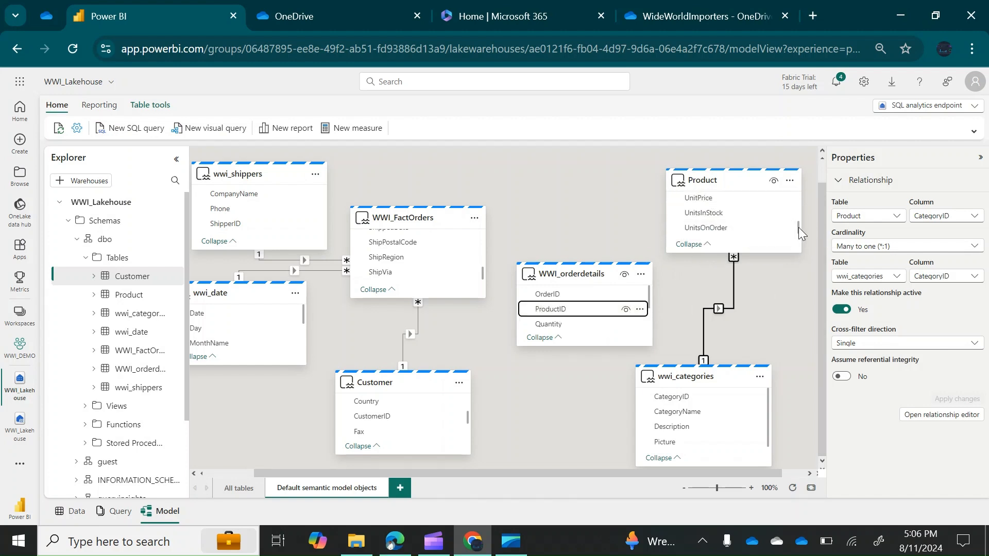
{"action": "scroll", "coordinate": [796, 227], "scroll_direction": "up", "scroll_amount": 3}
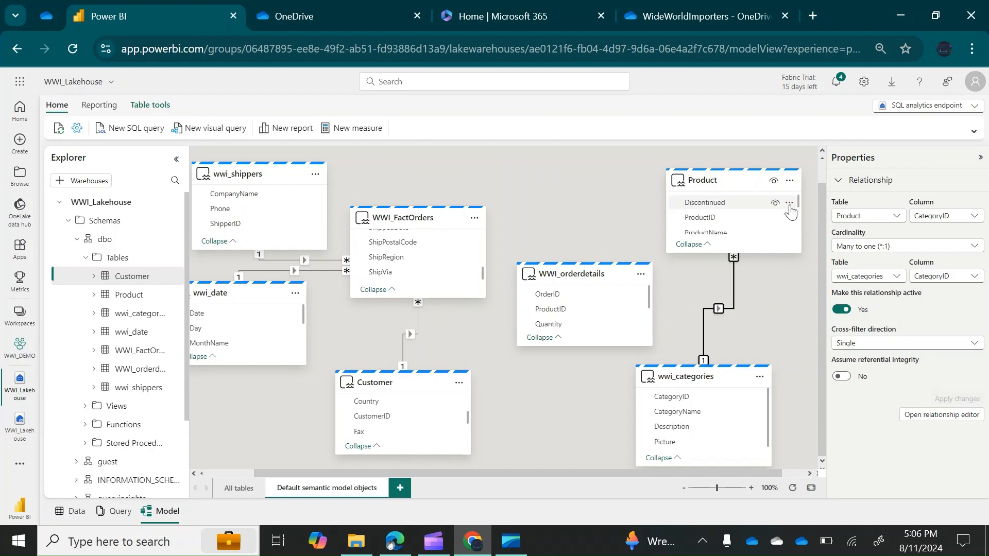
{"action": "left_click_drag", "start_coordinate": [549, 309], "coordinate": [708, 219]}
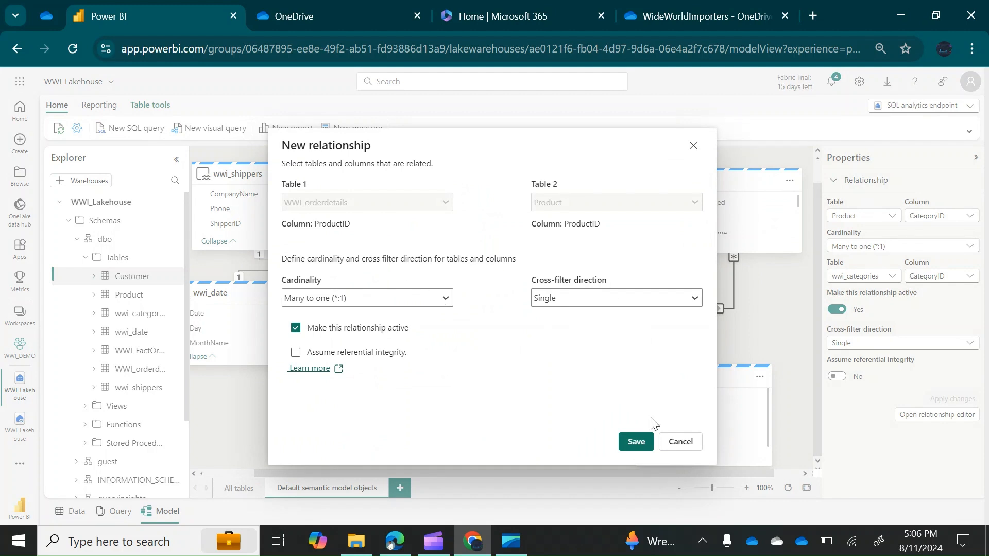
{"action": "left_click", "coordinate": [636, 442]}
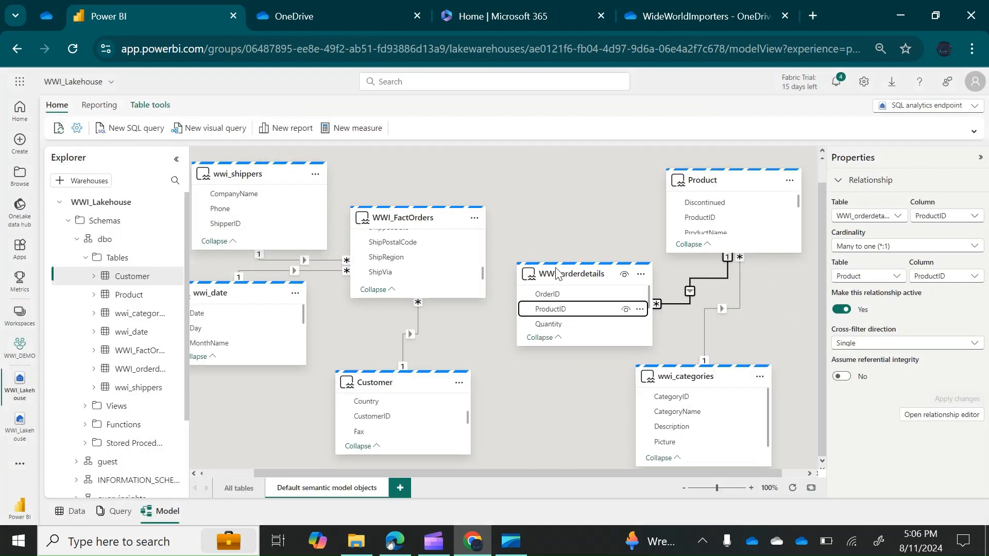
{"action": "left_click_drag", "start_coordinate": [558, 270], "coordinate": [558, 213]}
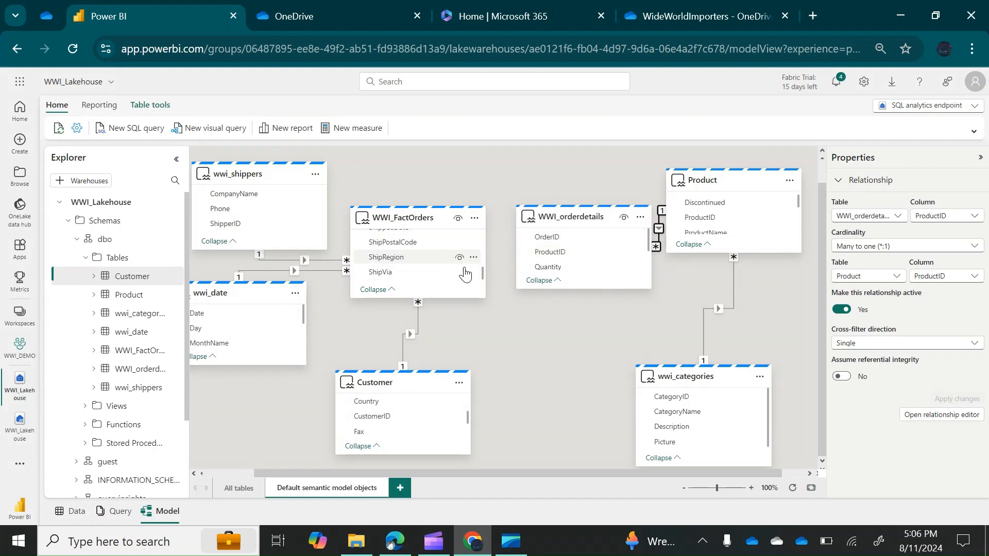
Link WWI_FactOrders.OrderID to WWI_orderdetails.OrderID as an active One to many (1:*) relationship and save
{"action": "left_click_drag", "start_coordinate": [483, 273], "coordinate": [480, 245]}
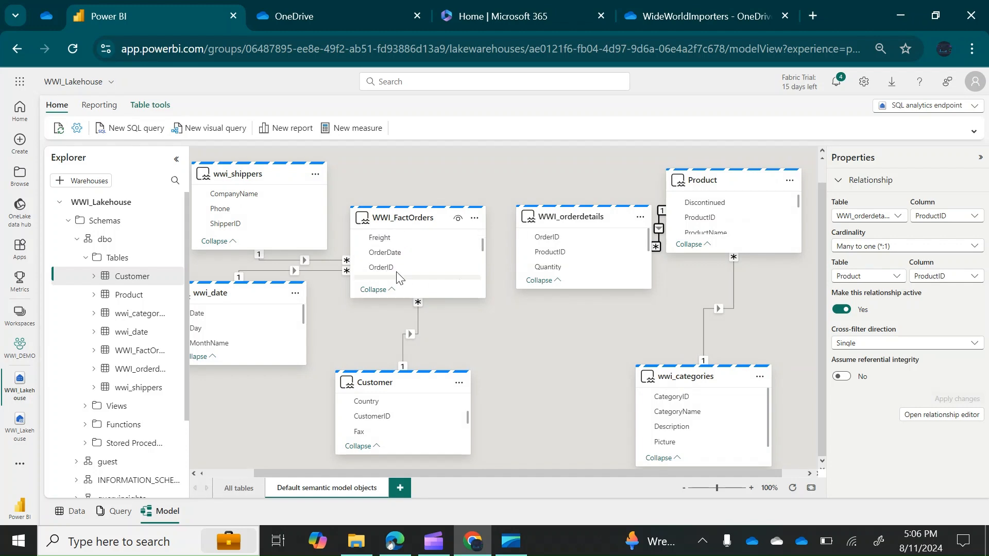
{"action": "left_click_drag", "start_coordinate": [383, 267], "coordinate": [543, 242]}
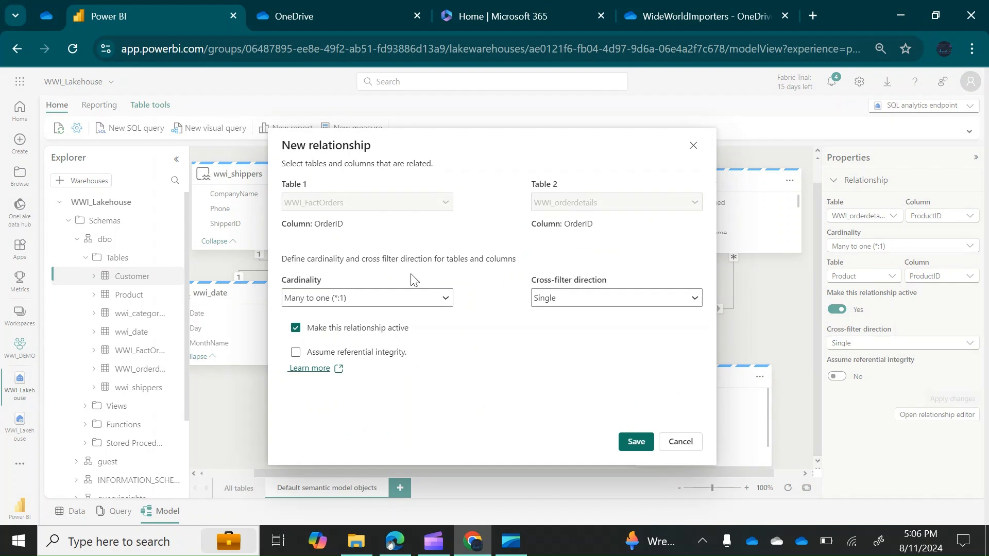
{"action": "left_click", "coordinate": [446, 299]}
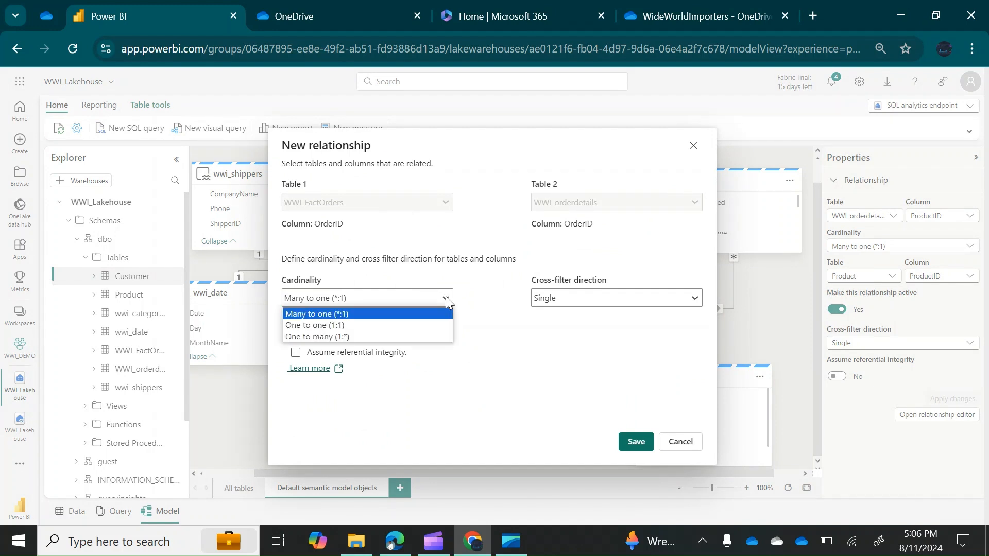
{"action": "left_click", "coordinate": [328, 336]}
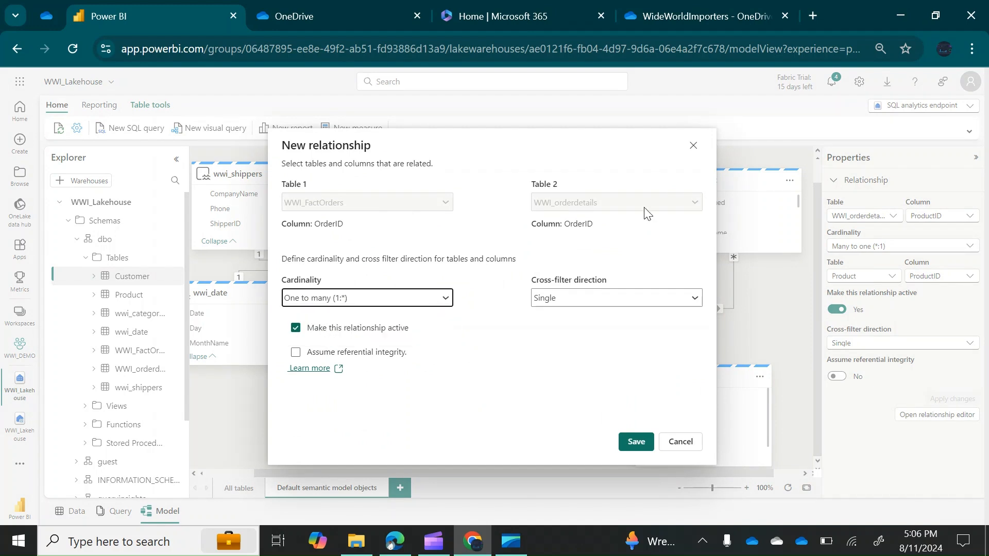
{"action": "left_click", "coordinate": [637, 444]}
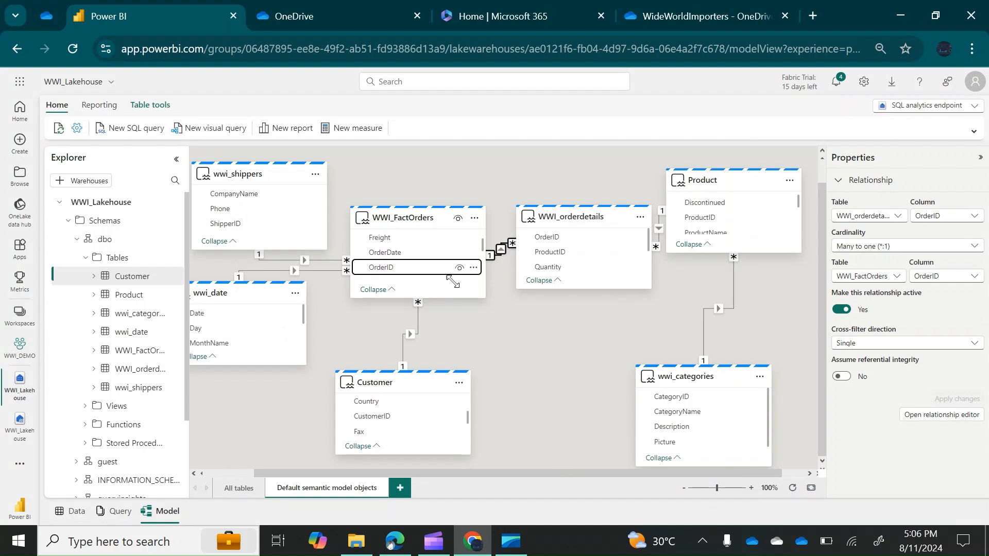
Reposition the FactOrders, shippers, date, Customer, orderdetails and Product cards so relationship lines read clearly
{"action": "left_click_drag", "start_coordinate": [417, 218], "coordinate": [462, 189]}
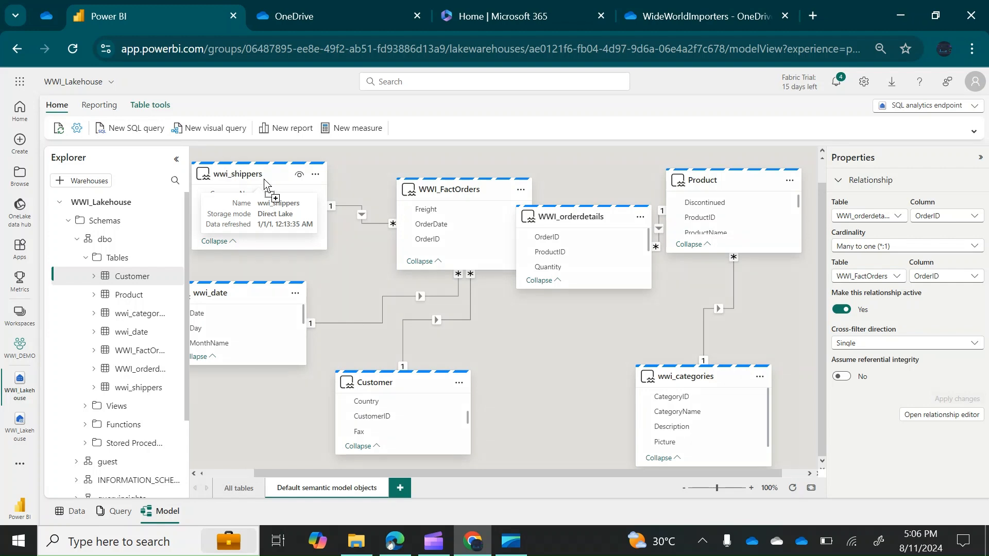
{"action": "left_click_drag", "start_coordinate": [230, 174], "coordinate": [274, 182]}
{"action": "left_click_drag", "start_coordinate": [226, 294], "coordinate": [277, 297]}
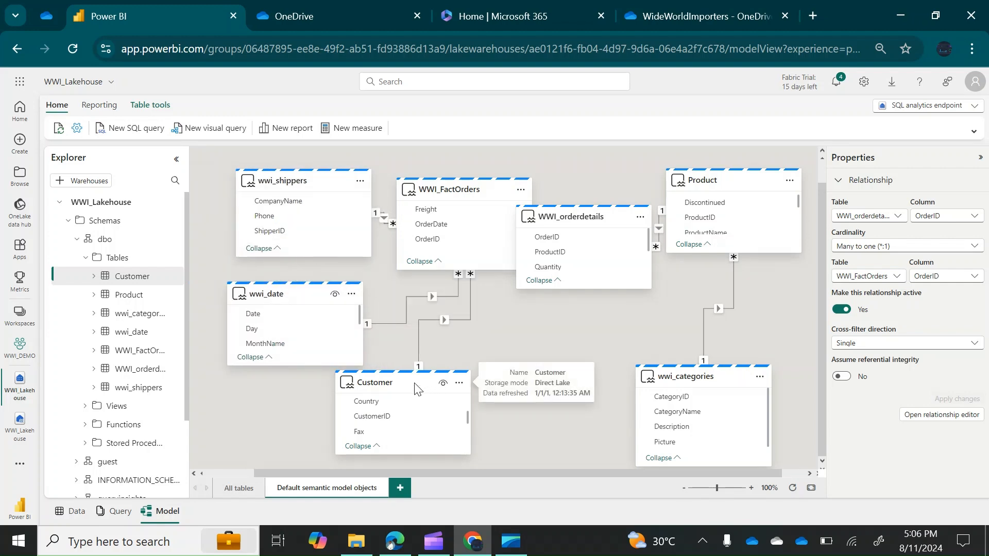
{"action": "left_click_drag", "start_coordinate": [412, 389], "coordinate": [449, 392]}
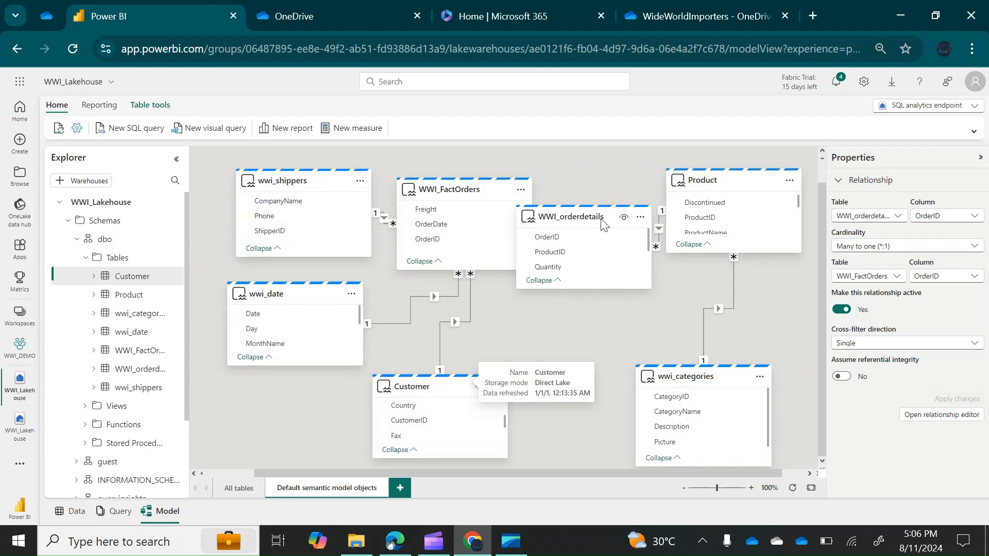
{"action": "left_click_drag", "start_coordinate": [579, 216], "coordinate": [596, 290]}
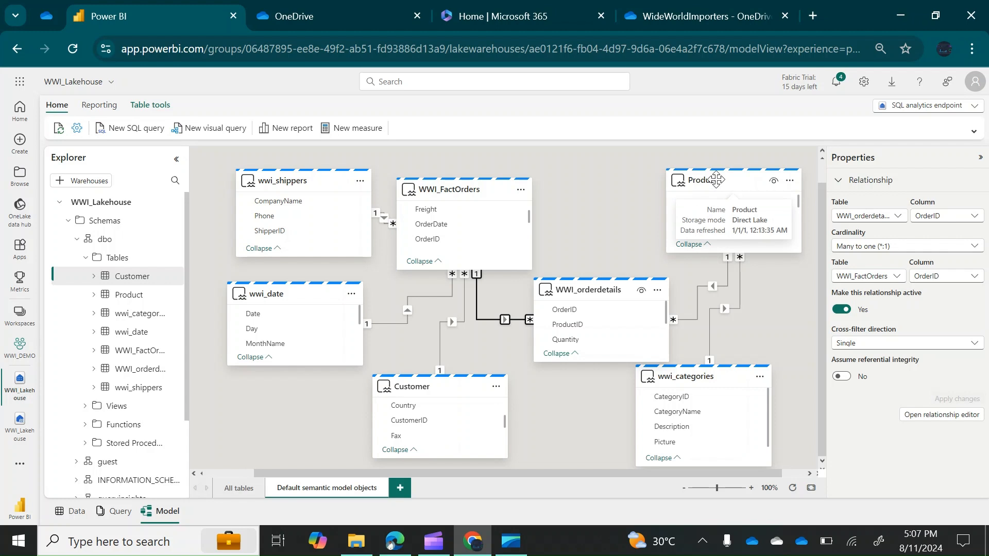
{"action": "left_click_drag", "start_coordinate": [717, 181], "coordinate": [674, 183]}
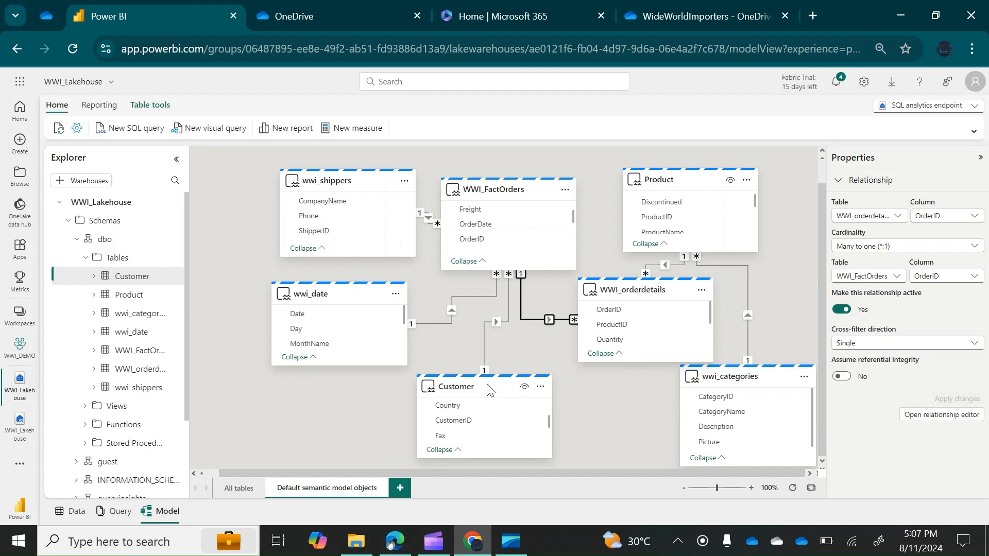
{"action": "mouse_move", "coordinate": [478, 387]}
{"action": "left_click_drag", "start_coordinate": [479, 388], "coordinate": [454, 387]}
{"action": "mouse_move", "coordinate": [651, 287]}
{"action": "left_click_drag", "start_coordinate": [651, 287], "coordinate": [623, 287]}
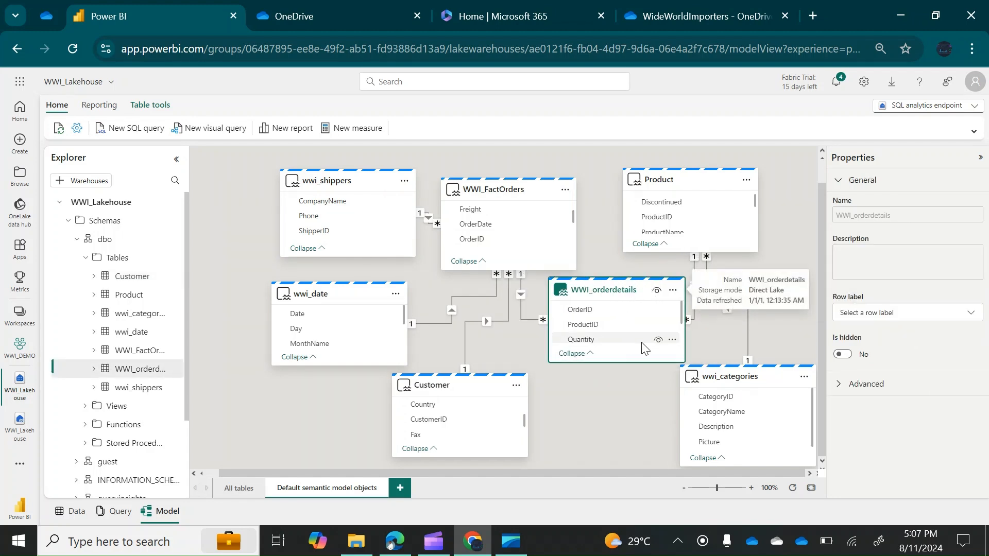
Create the WWI_orderdetails measure totalorders = COUNTROWS(WWI_FactOrders) and commit it
{"action": "left_click", "coordinate": [673, 291]}
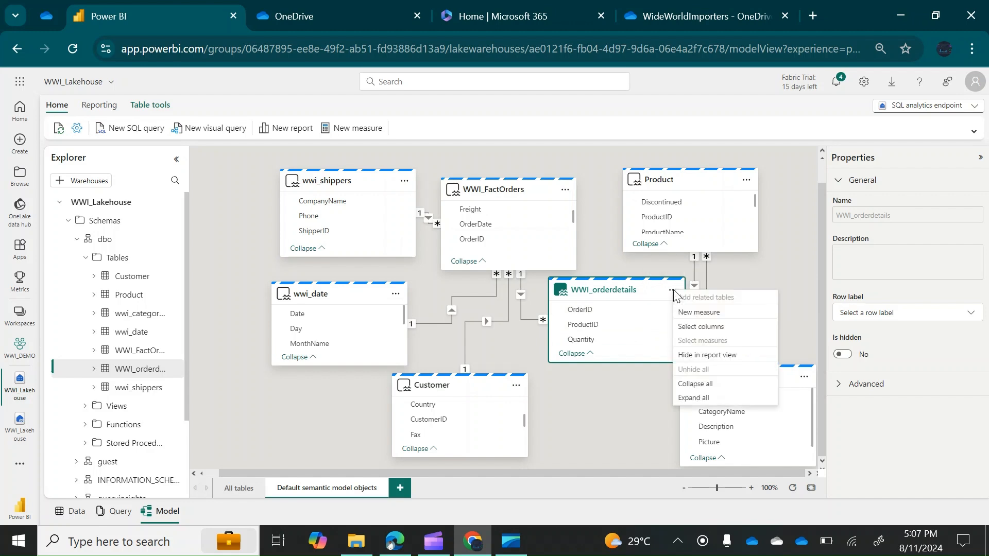
{"action": "left_click", "coordinate": [701, 312]}
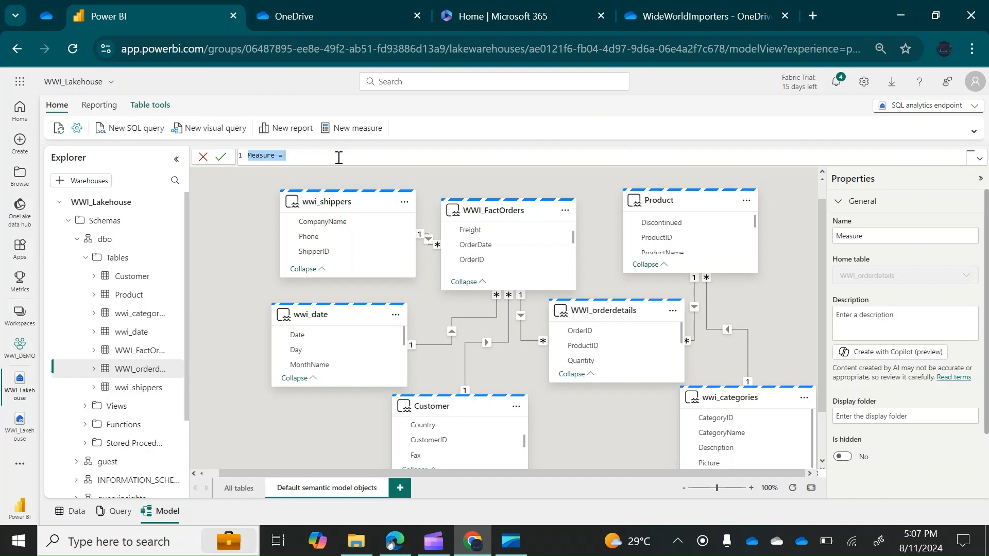
{"action": "left_click", "coordinate": [280, 158]}
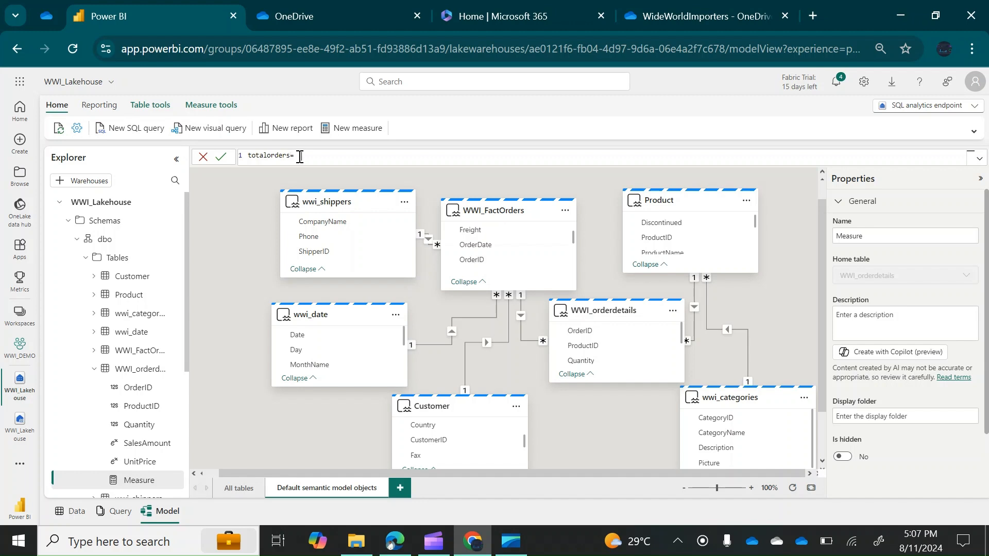
{"action": "type", "text": "cou"}
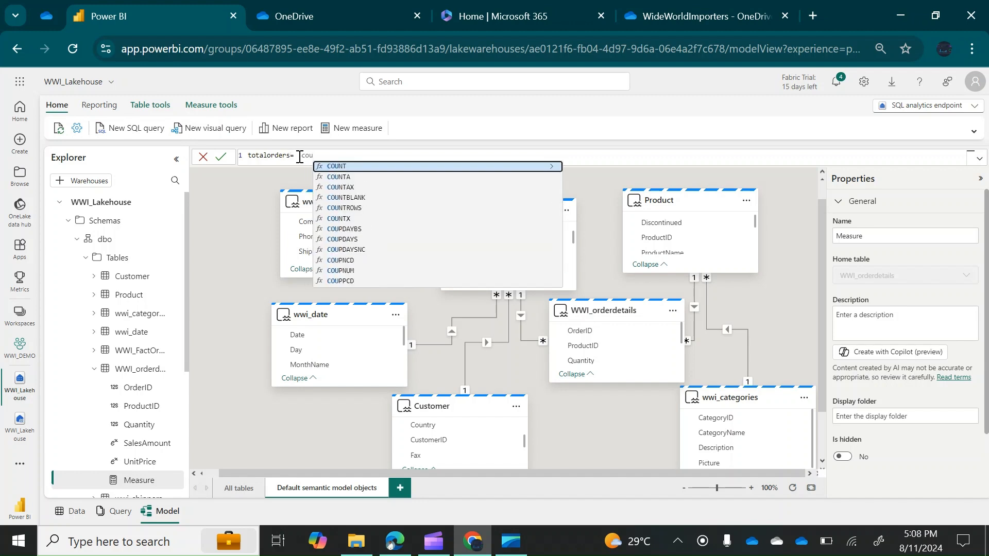
{"action": "type", "text": "nt"}
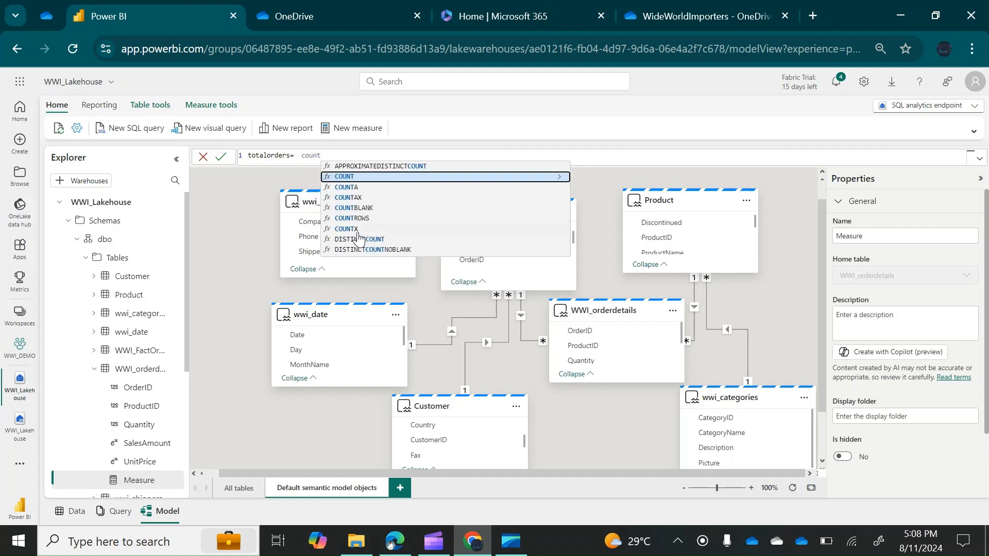
{"action": "left_click", "coordinate": [355, 218]}
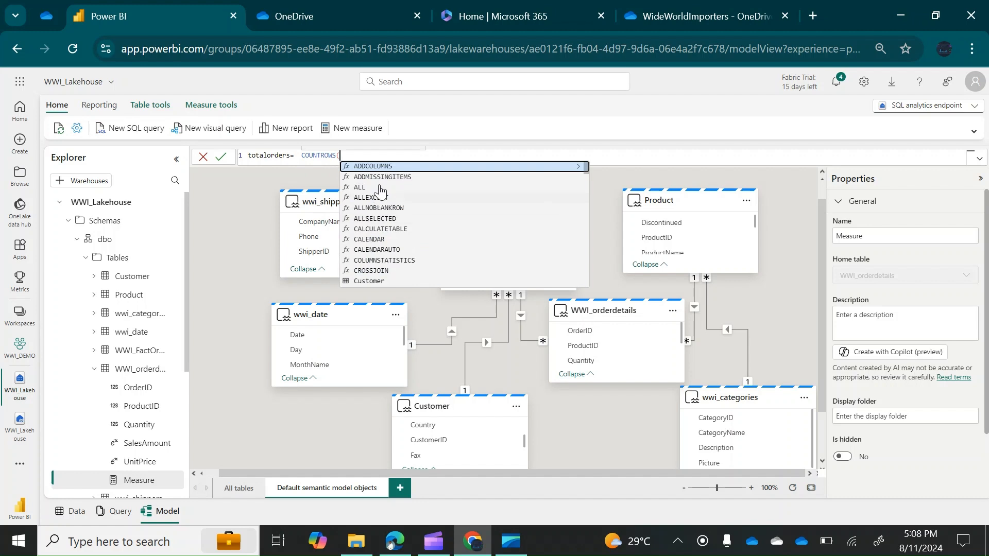
{"action": "type", "text": "fac"}
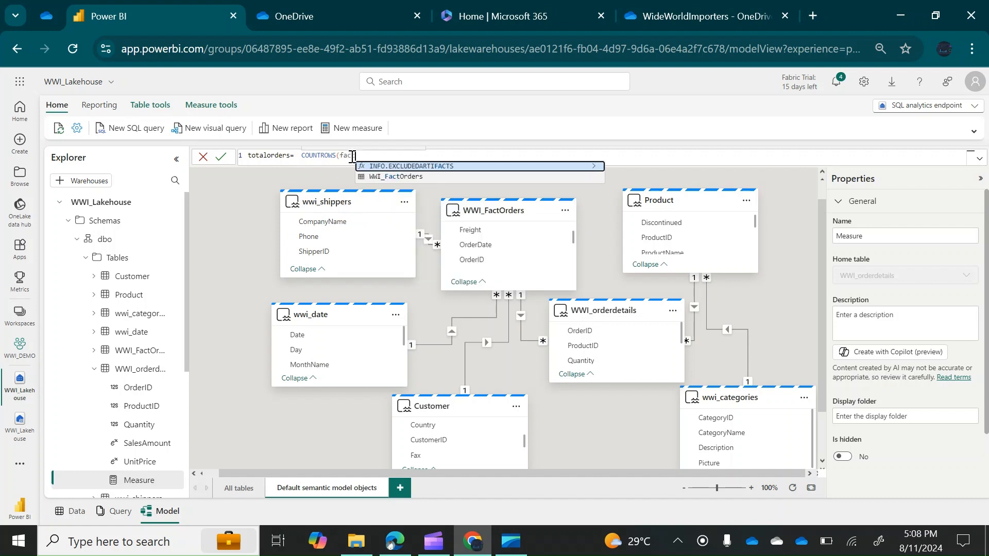
{"action": "type", "text": "t"}
{"action": "left_click", "coordinate": [403, 177]}
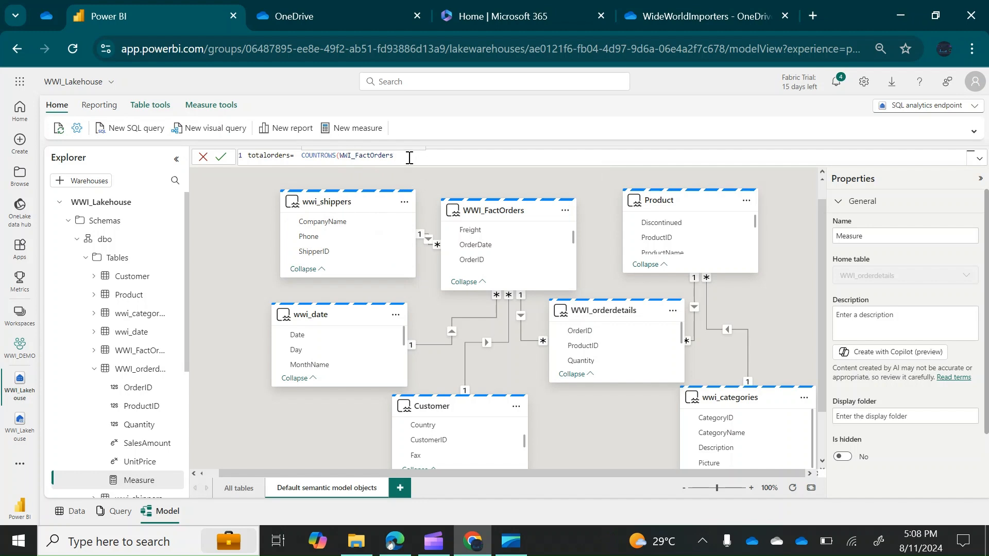
{"action": "type", "text": ")"}
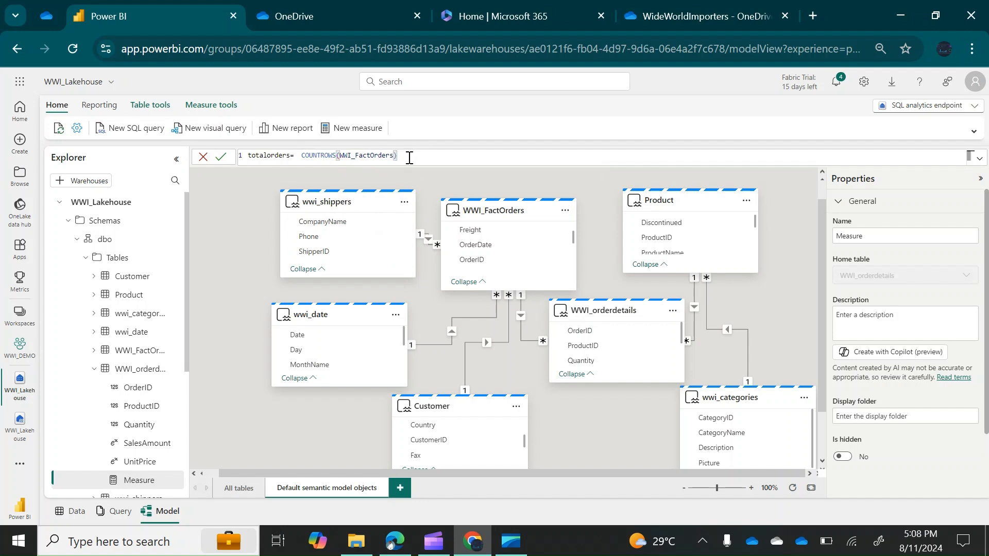
{"action": "left_click", "coordinate": [220, 159]}
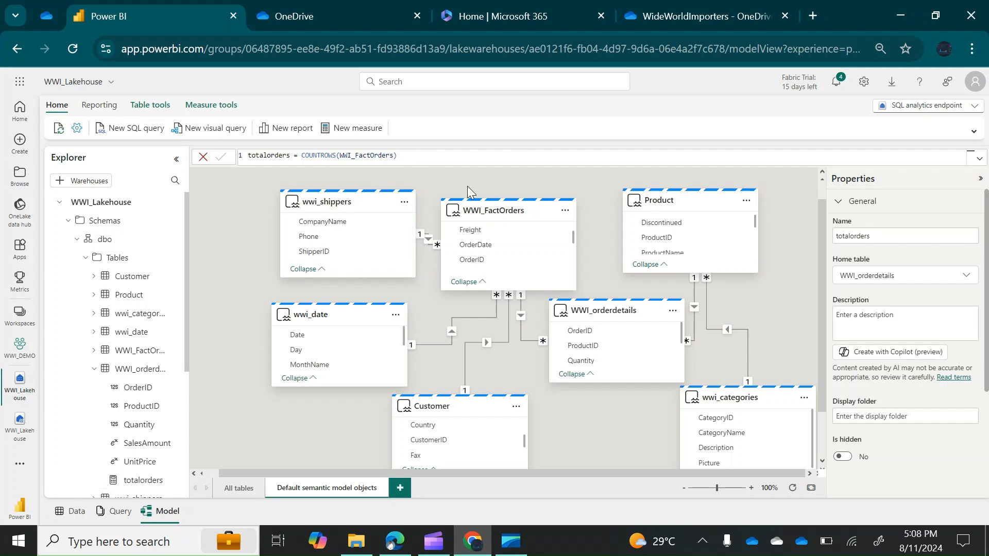
{"action": "left_click", "coordinate": [674, 314]}
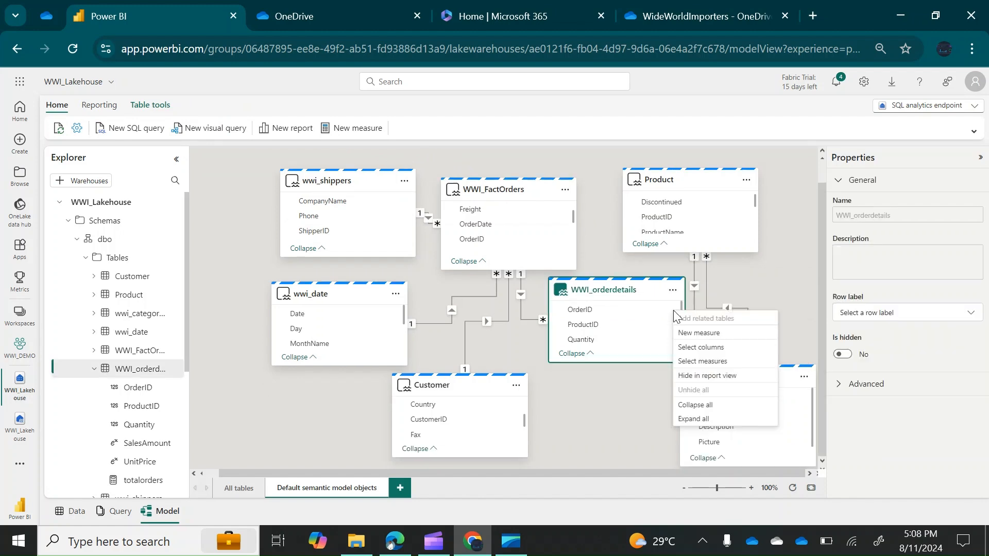
Start a new WWI_orderdetails measure with SUMX over WWI_orderdetails of SalesAmount times RELATED
{"action": "left_click", "coordinate": [705, 334]}
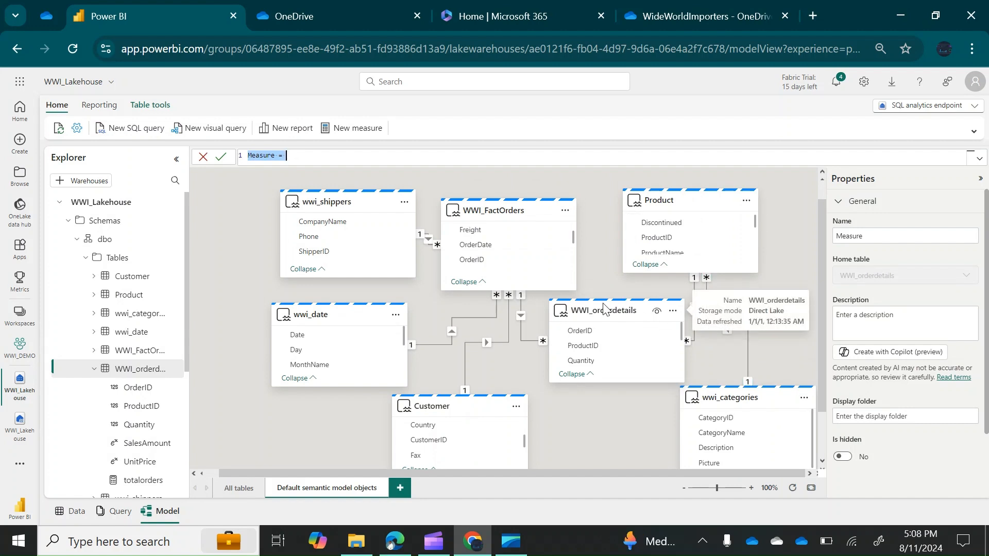
{"action": "left_click", "coordinate": [277, 157]}
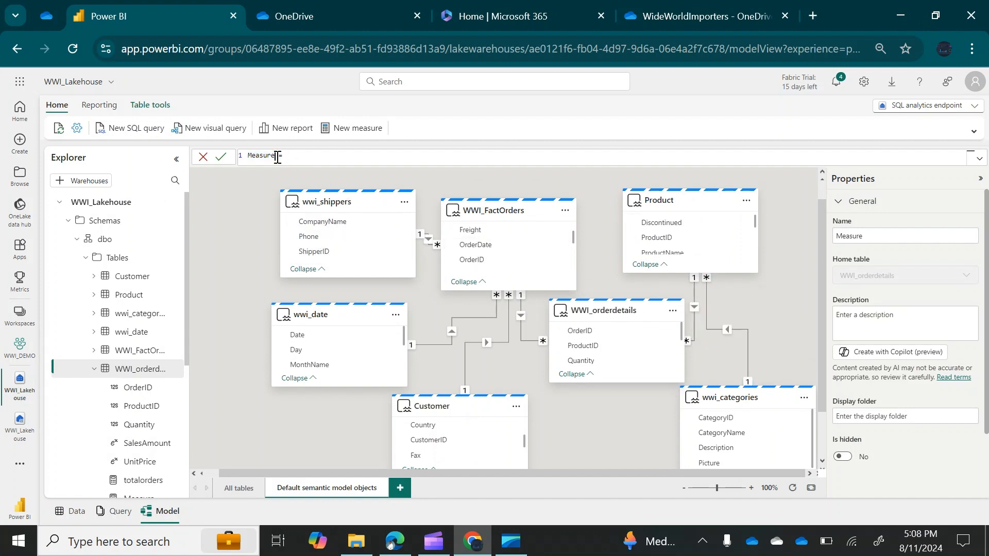
{"action": "key", "text": "BackSpace"}
{"action": "key", "text": "BackSpace"}
{"action": "key", "text": "BackSpace"}
{"action": "key", "text": "BackSpace"}
{"action": "key", "text": "BackSpace"}
{"action": "key", "text": "BackSpace"}
{"action": "key", "text": "BackSpace"}
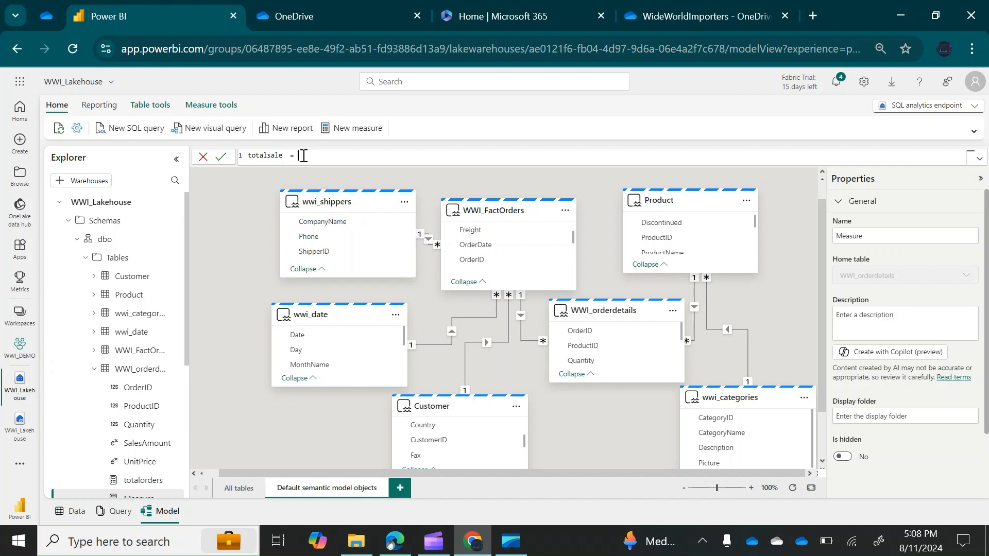
{"action": "type", "text": "sum"}
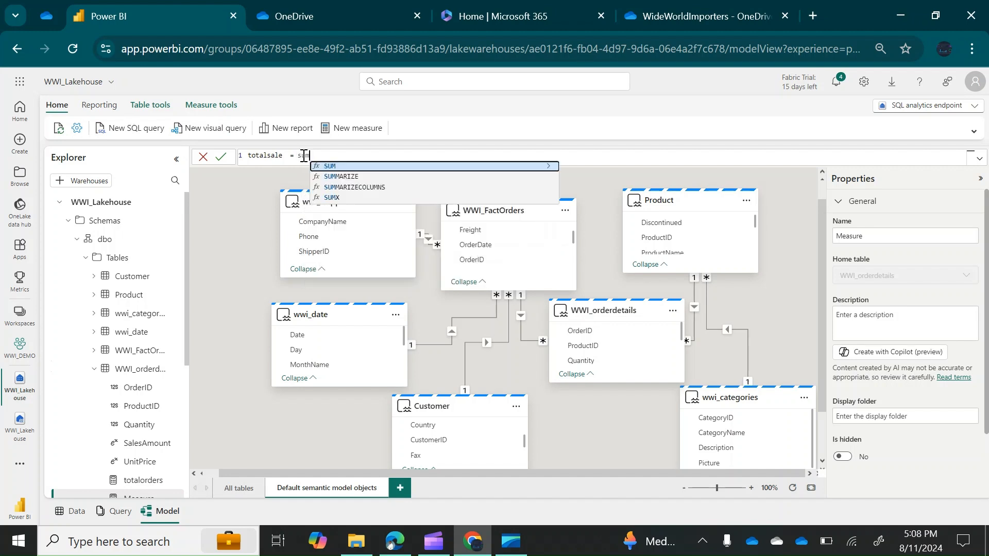
{"action": "type", "text": "x"}
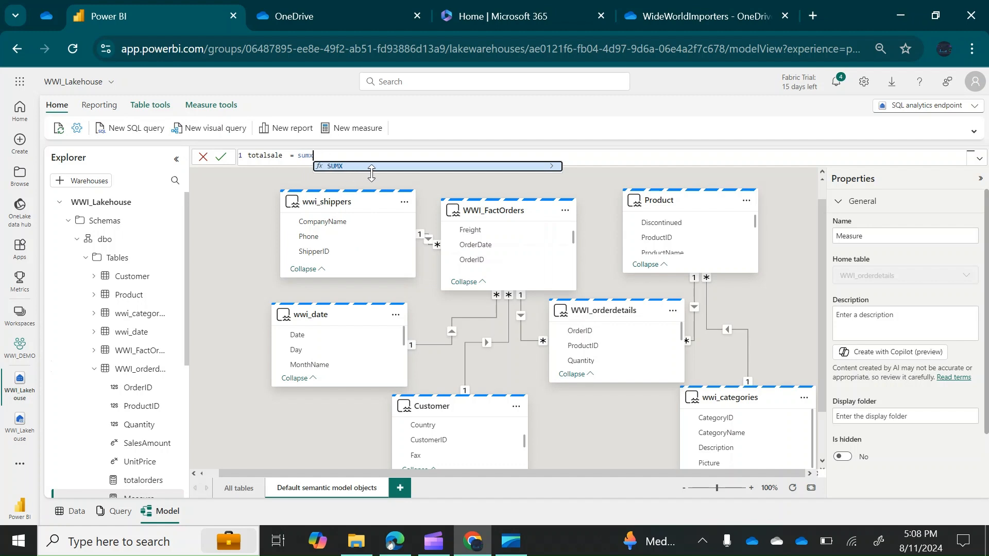
{"action": "left_click", "coordinate": [346, 166]}
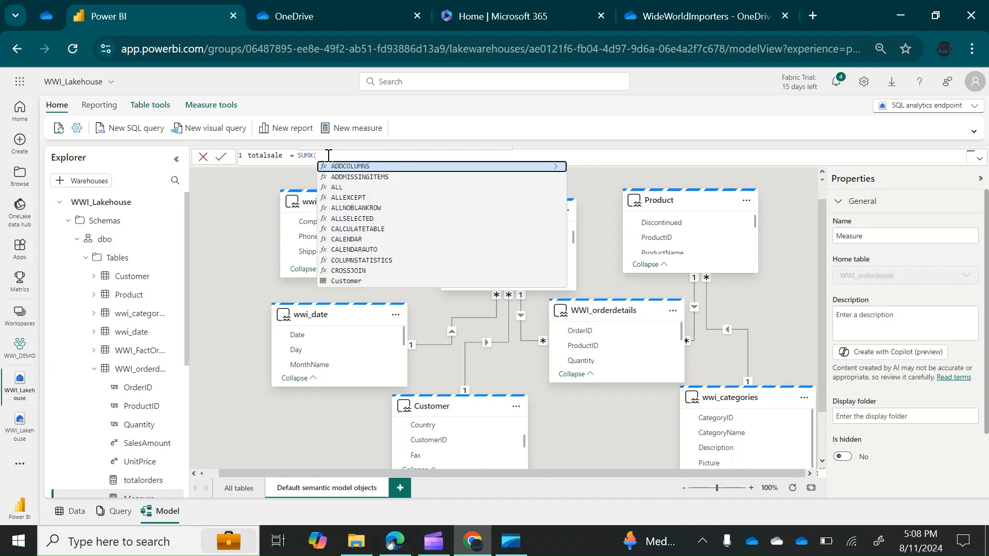
{"action": "type", "text": "order"}
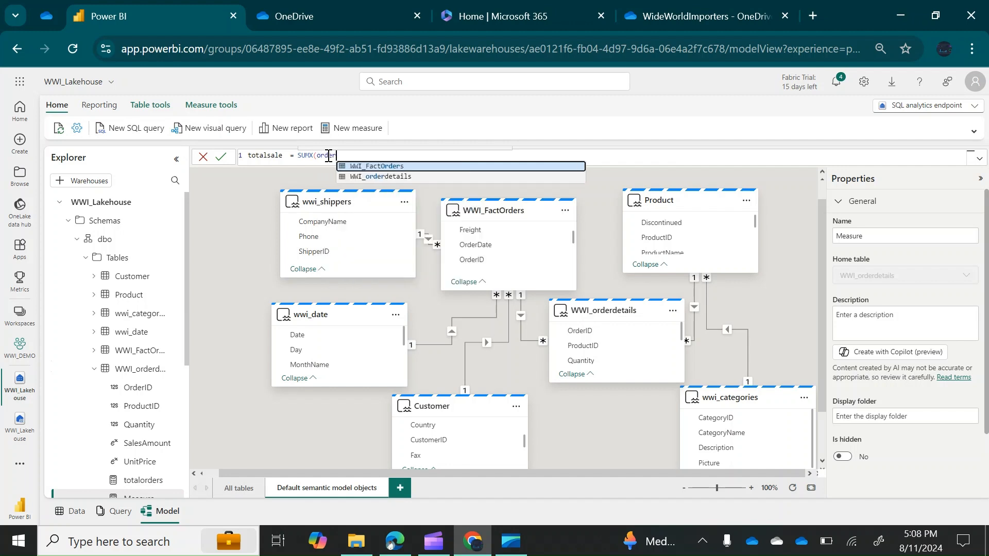
{"action": "left_click", "coordinate": [381, 178]}
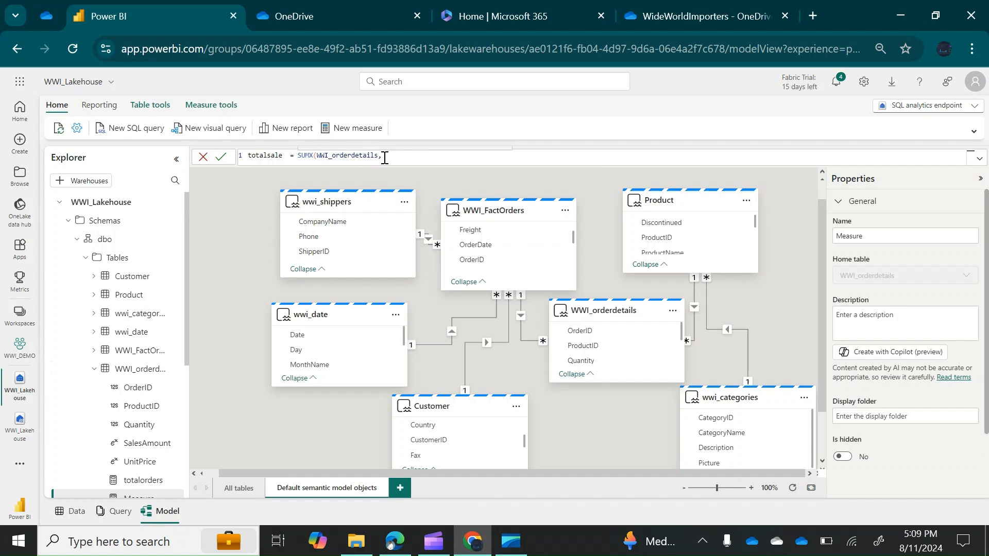
{"action": "type", "text": ",sal"}
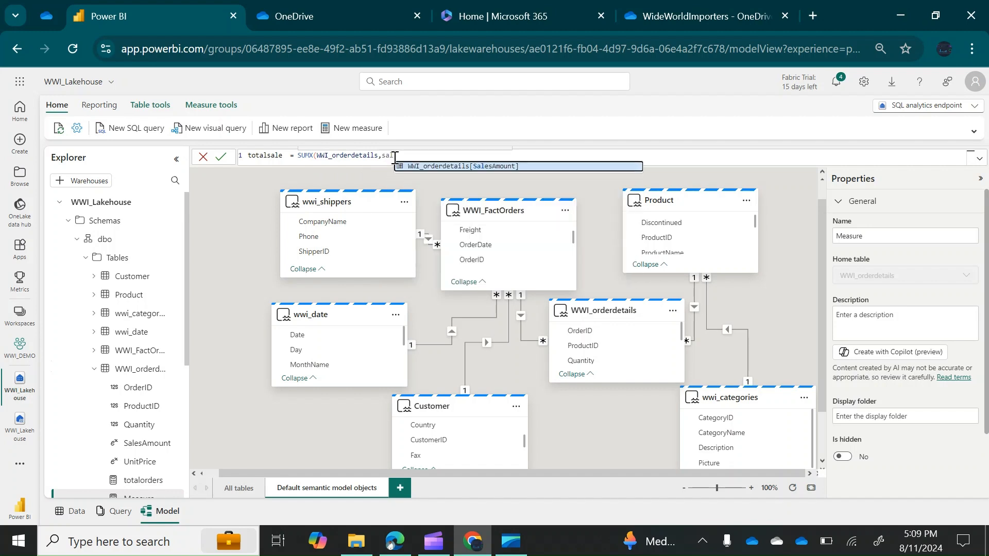
{"action": "left_click", "coordinate": [451, 166]}
{"action": "type", "text": "*relate"}
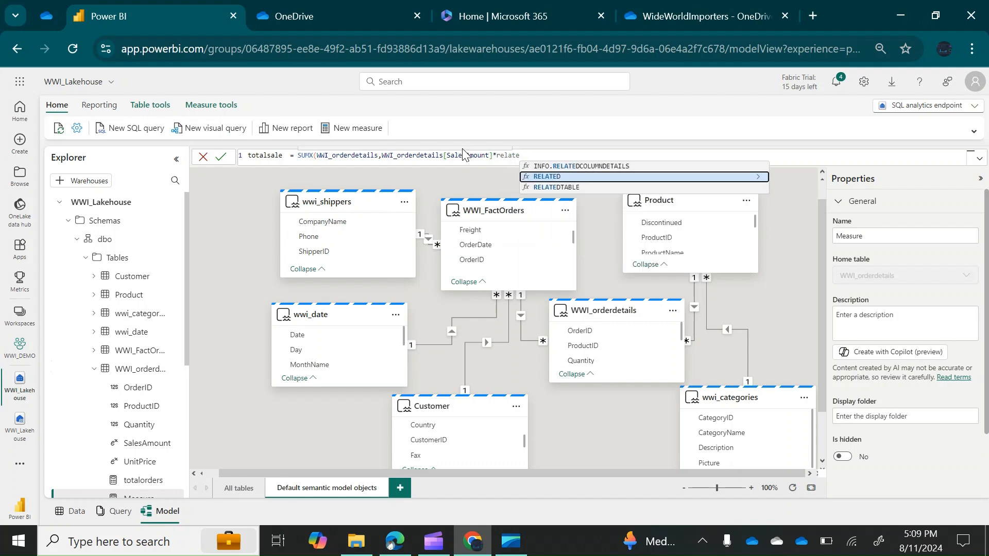
{"action": "left_click", "coordinate": [568, 178]}
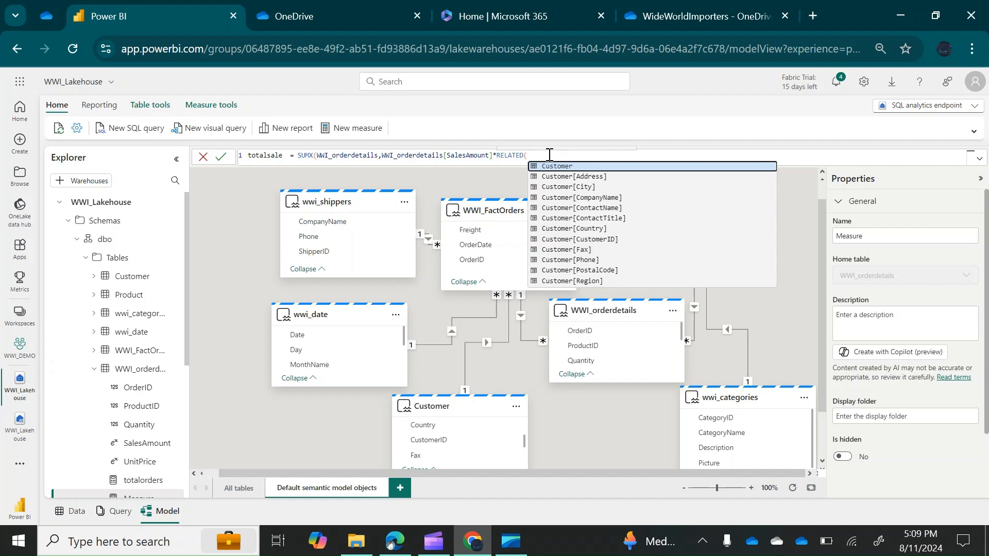
Replace the RELATED call with WWI_orderdetails[Quantity], close the parenthesis and commit totalsale
{"action": "type", "text": "qi"}
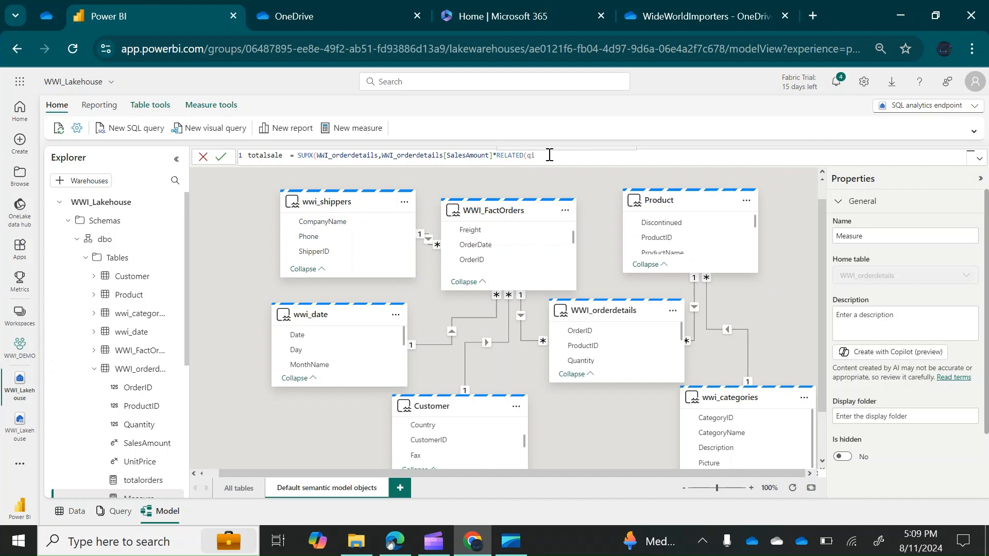
{"action": "key", "text": "BackSpace"}
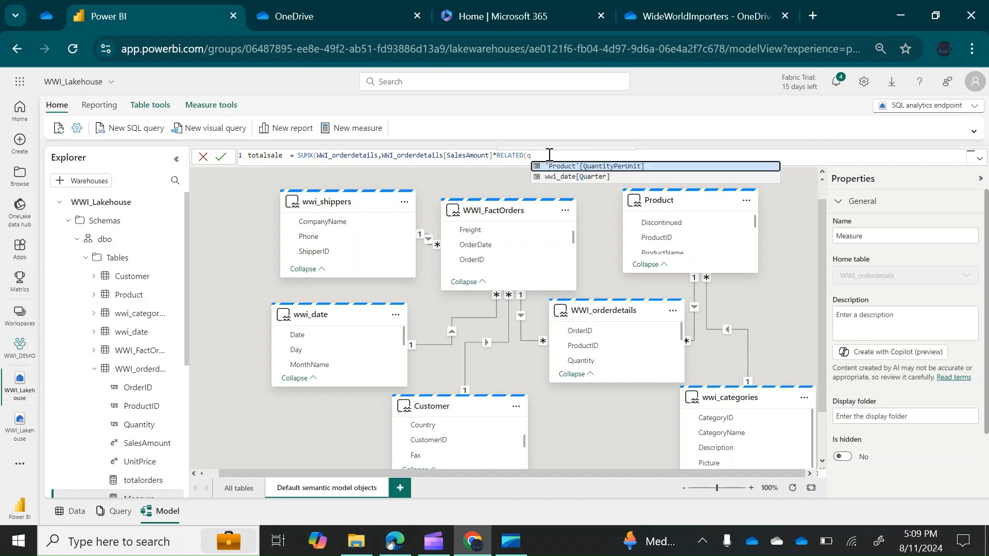
{"action": "type", "text": "ua"}
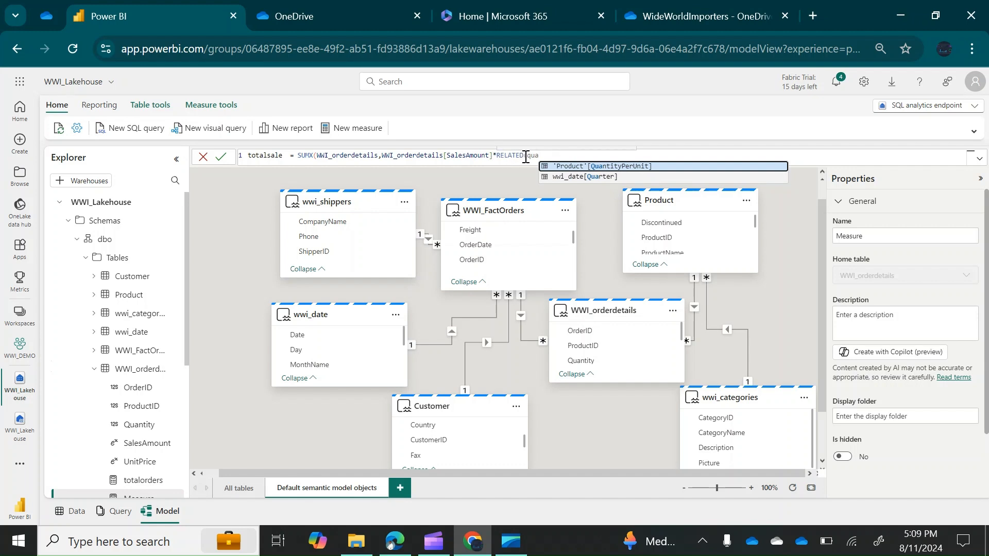
{"action": "left_click_drag", "start_coordinate": [524, 155], "coordinate": [498, 155]}
{"action": "key", "text": "BackSpace"}
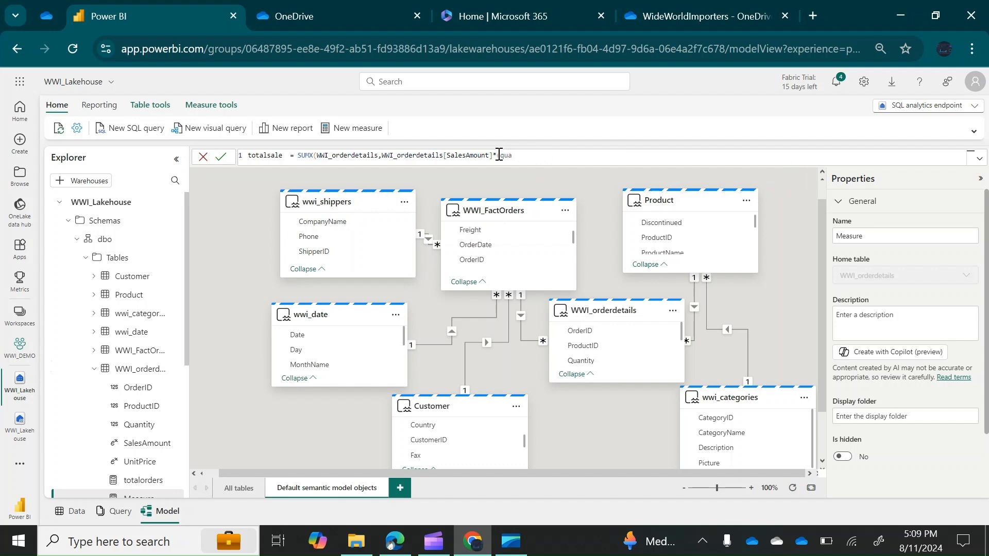
{"action": "key", "text": "BackSpace"}
{"action": "key", "text": "BackSpace"}
{"action": "key", "text": "BackSpace"}
{"action": "key", "text": "BackSpace"}
{"action": "type", "text": "quan"}
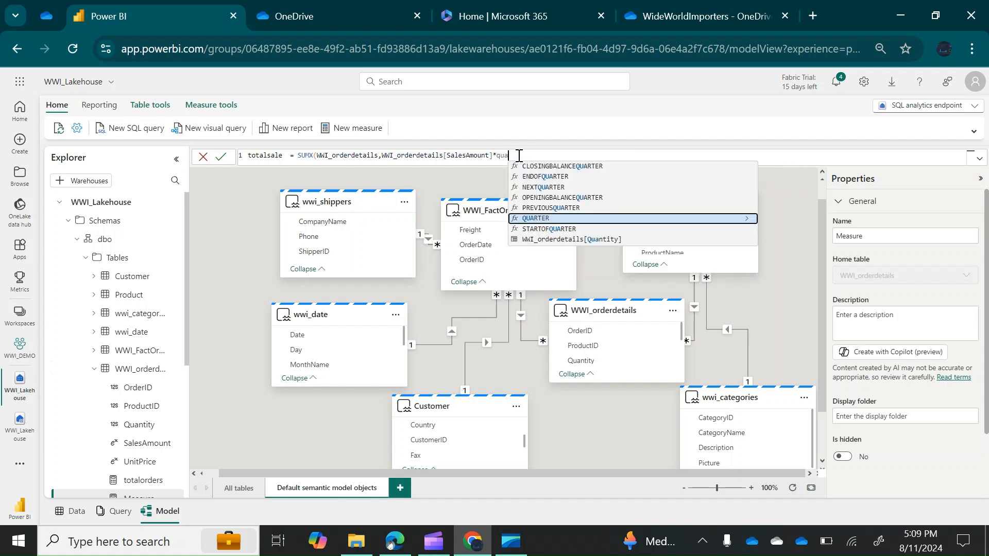
{"action": "left_click", "coordinate": [559, 165]}
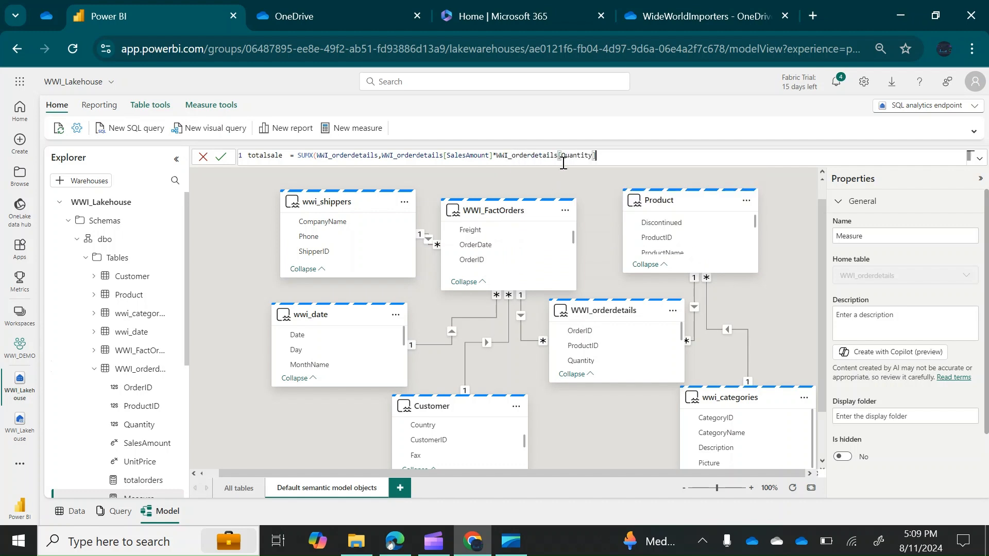
{"action": "type", "text": ")"}
{"action": "left_click", "coordinate": [218, 159]}
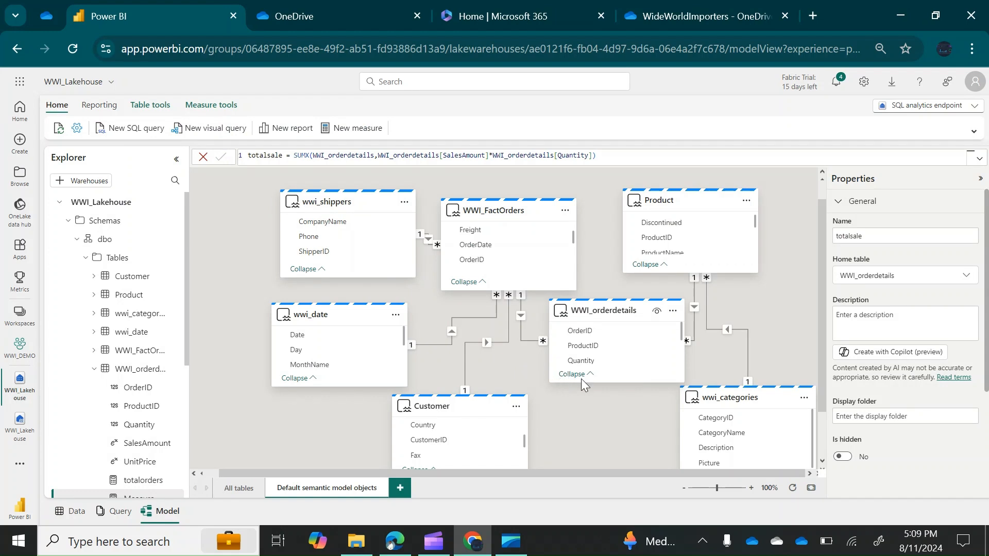
{"action": "left_click", "coordinate": [673, 312]}
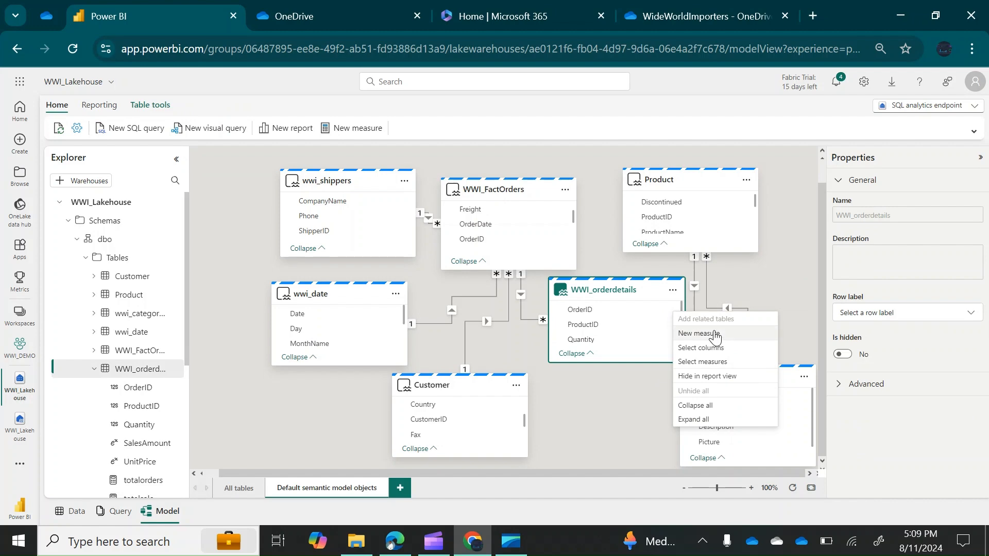
Create the WWI_orderdetails measure totalquantitysold = SUM(WWI_orderdetails[Quantity]) and commit it
{"action": "left_click", "coordinate": [714, 329]}
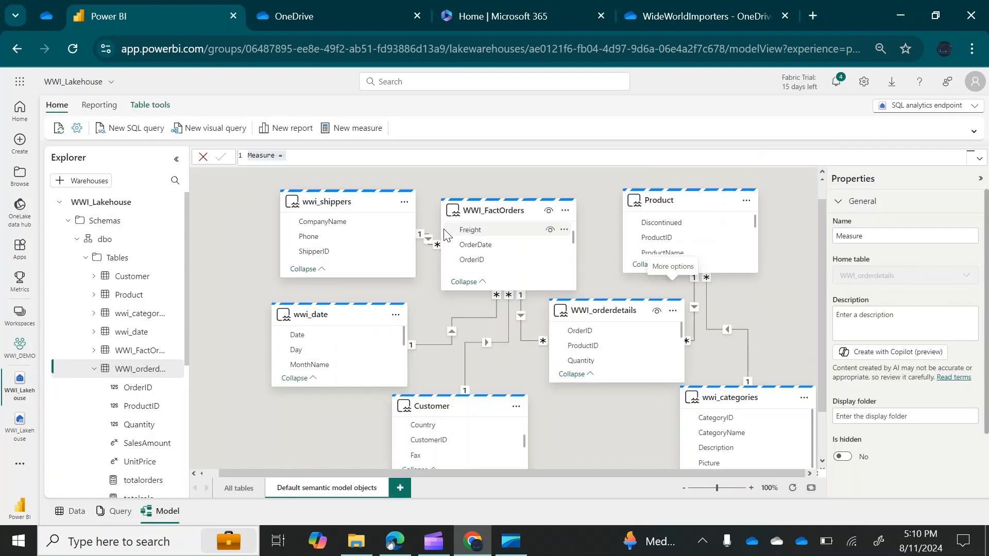
{"action": "left_click", "coordinate": [277, 157]}
{"action": "key", "text": "BackSpace"}
{"action": "key", "text": "BackSpace"}
{"action": "key", "text": "BackSpace"}
{"action": "key", "text": "BackSpace"}
{"action": "key", "text": "BackSpace"}
{"action": "key", "text": "BackSpace"}
{"action": "key", "text": "BackSpace"}
{"action": "type", "text": "tota"}
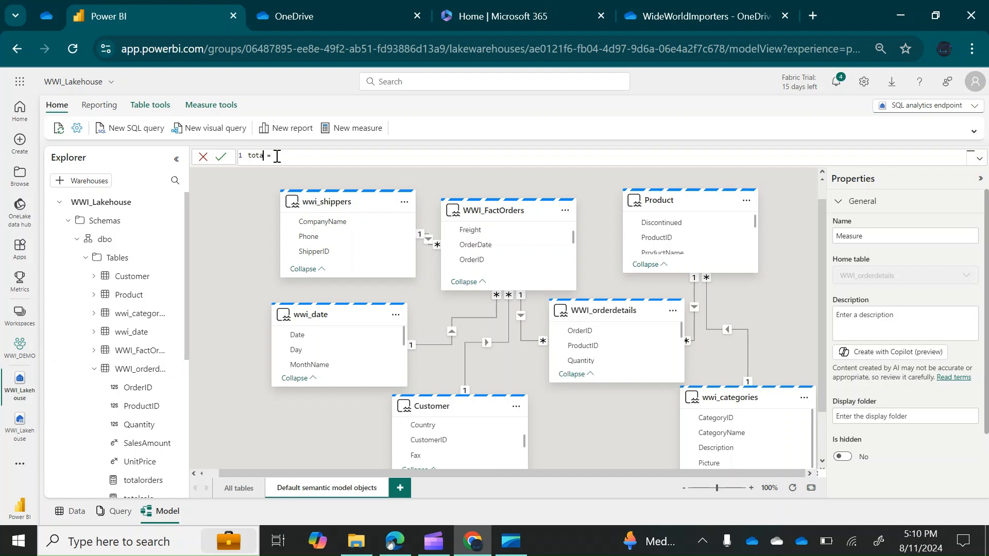
{"action": "type", "text": "lquantitysold"}
{"action": "left_click", "coordinate": [353, 155]}
{"action": "type", "text": "sum"}
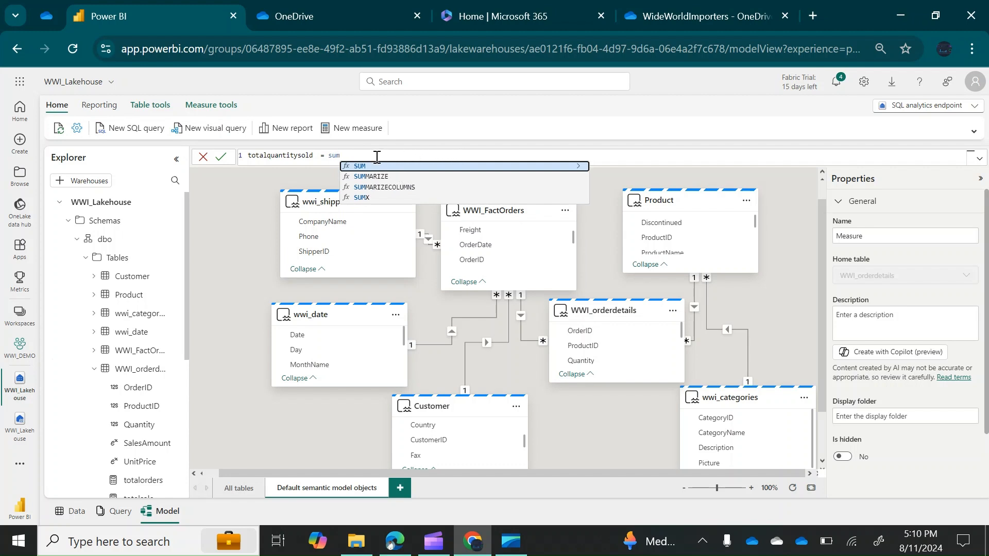
{"action": "type", "text": "(quan"}
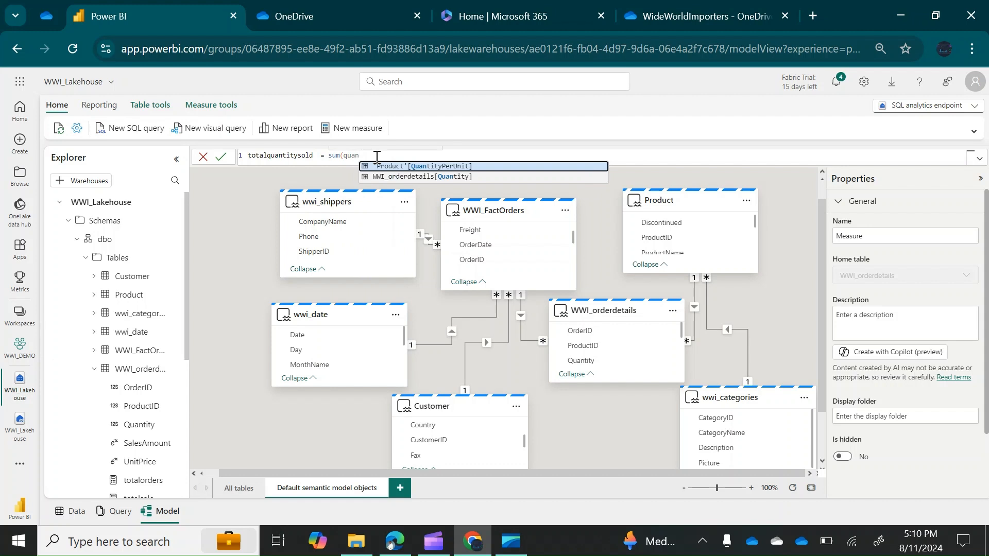
{"action": "left_click", "coordinate": [423, 176]}
{"action": "type", "text": ")"}
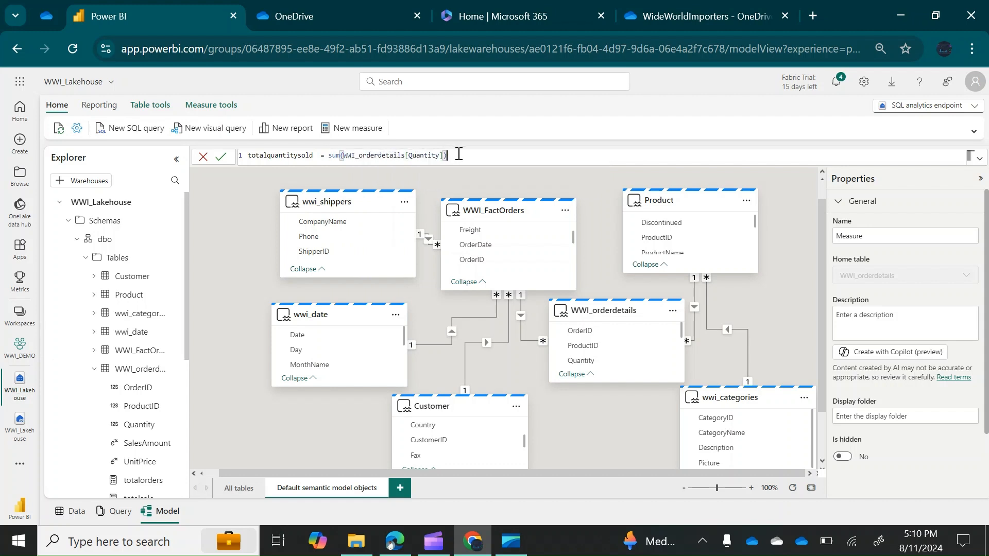
{"action": "left_click", "coordinate": [221, 157]}
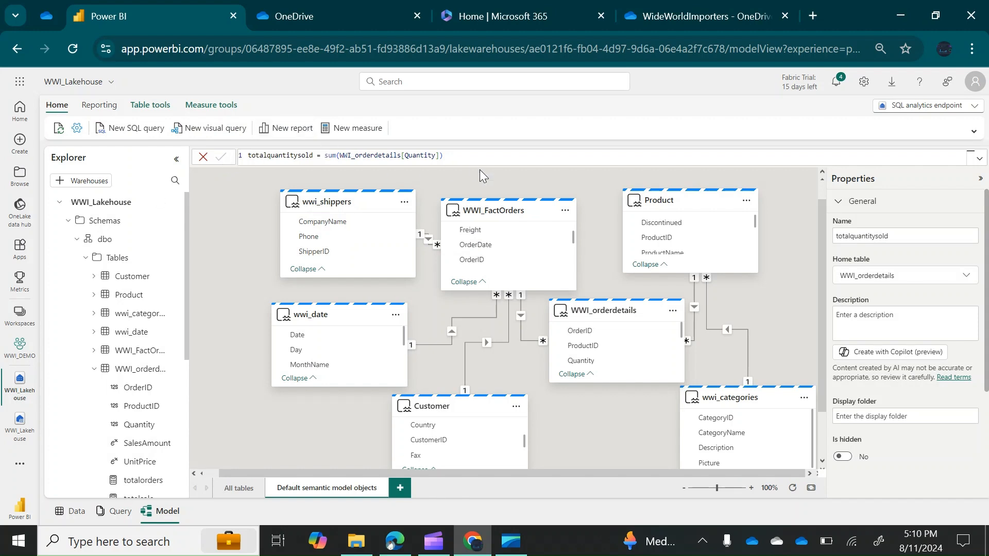
Create a new WWI_orderdetails measure named avg_sales_order
{"action": "left_click", "coordinate": [673, 310]}
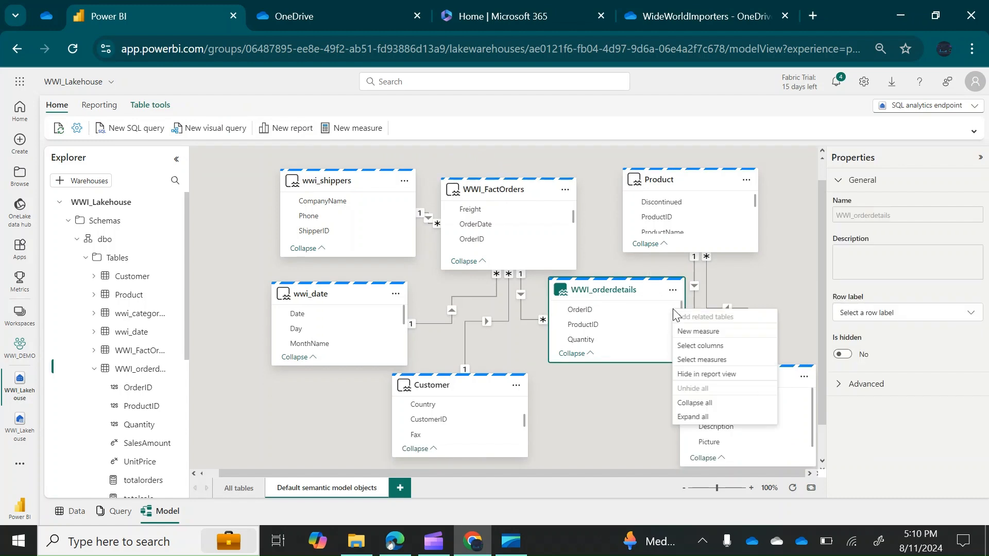
{"action": "left_click", "coordinate": [708, 334]}
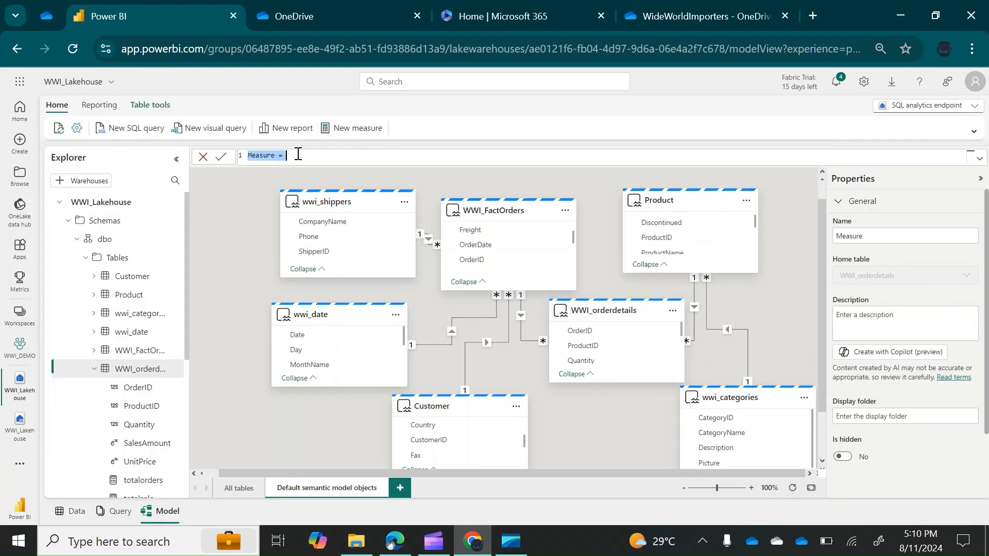
{"action": "key", "text": "BackSpace"}
{"action": "type", "text": "avgsalesorder"}
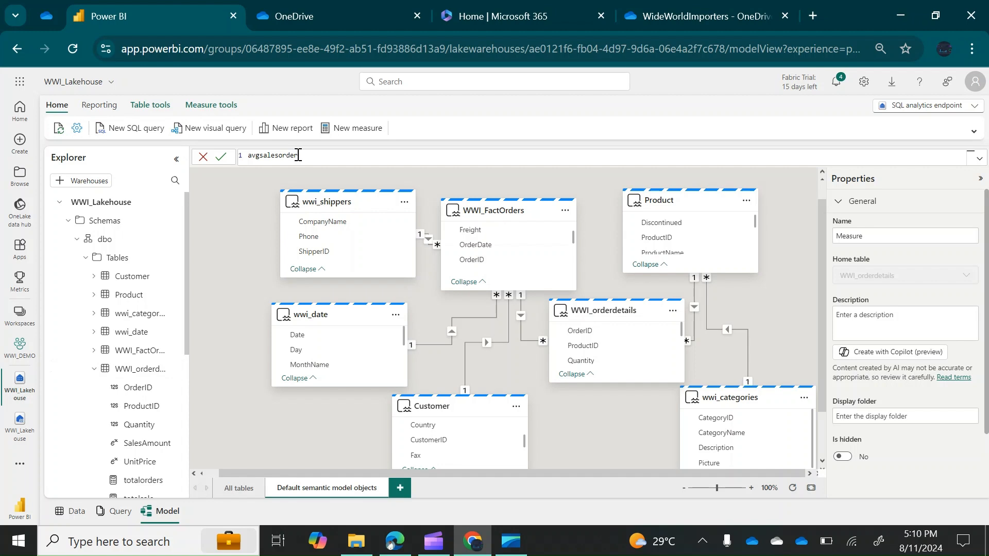
{"action": "type", "text": "="}
{"action": "left_click", "coordinate": [261, 155]}
{"action": "type", "text": "_"}
{"action": "left_click", "coordinate": [284, 155]}
{"action": "type", "text": "_order= divi"}
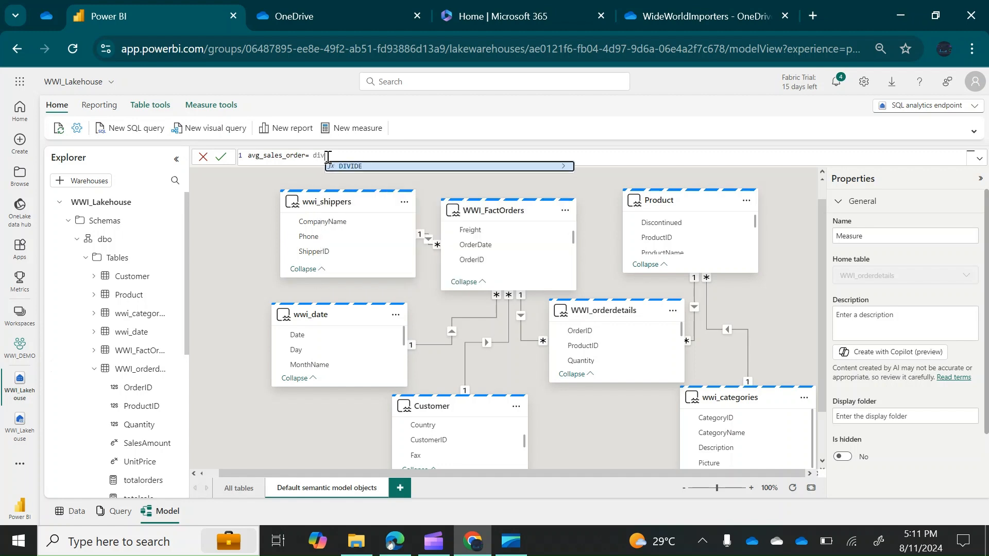
Define avg_sales_order as DIVIDE([totalsale],[totalorders]) and commit the measure
{"action": "left_click", "coordinate": [351, 170]}
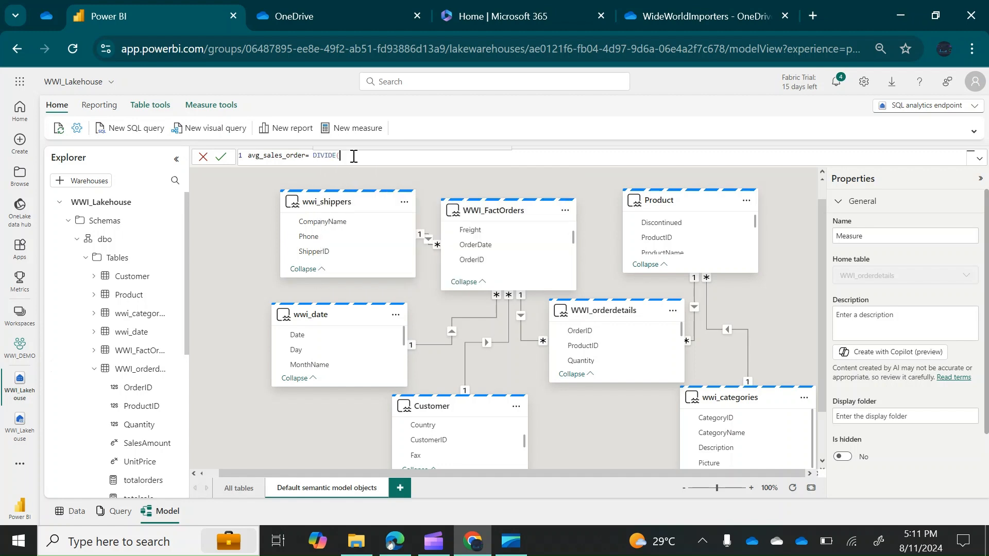
{"action": "type", "text": "tota"}
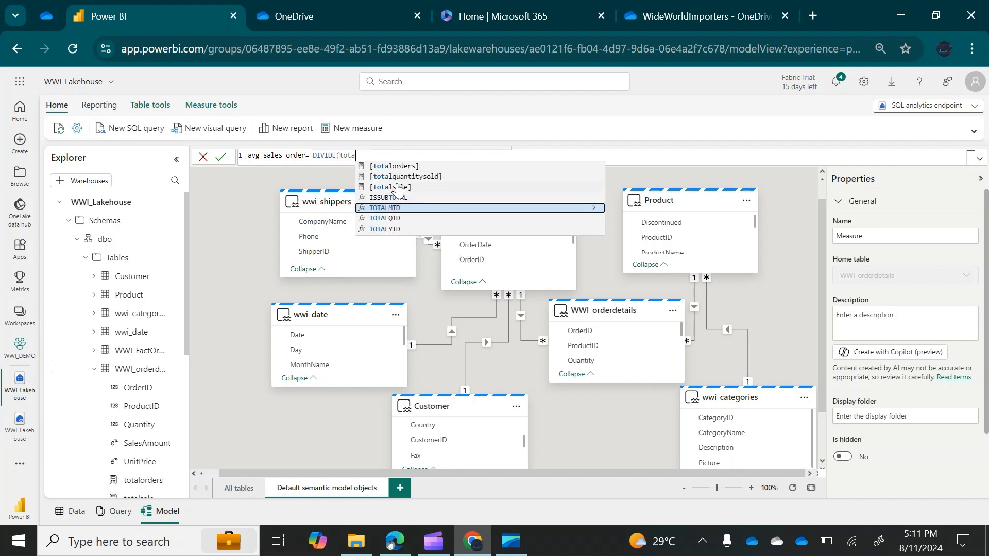
{"action": "left_click", "coordinate": [390, 188]}
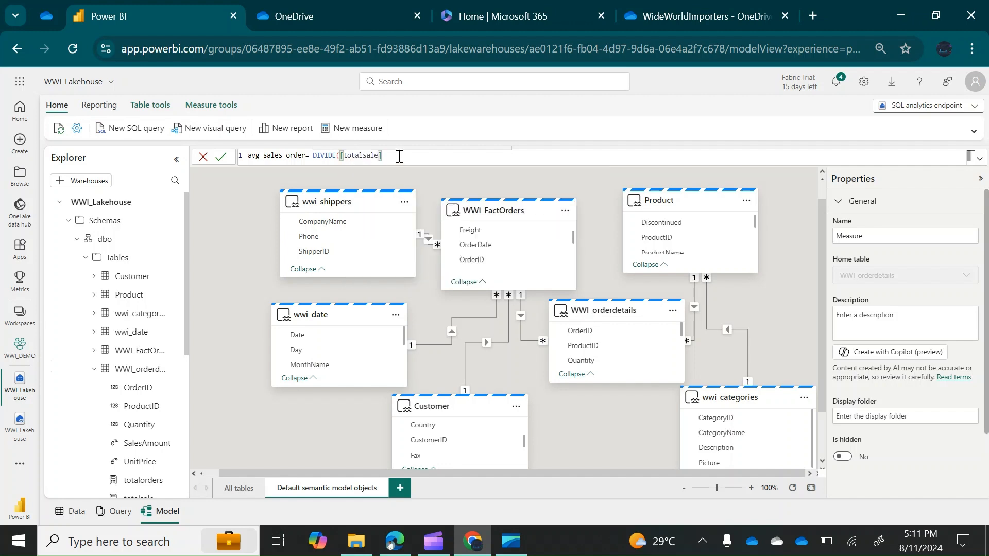
{"action": "type", "text": ",order"}
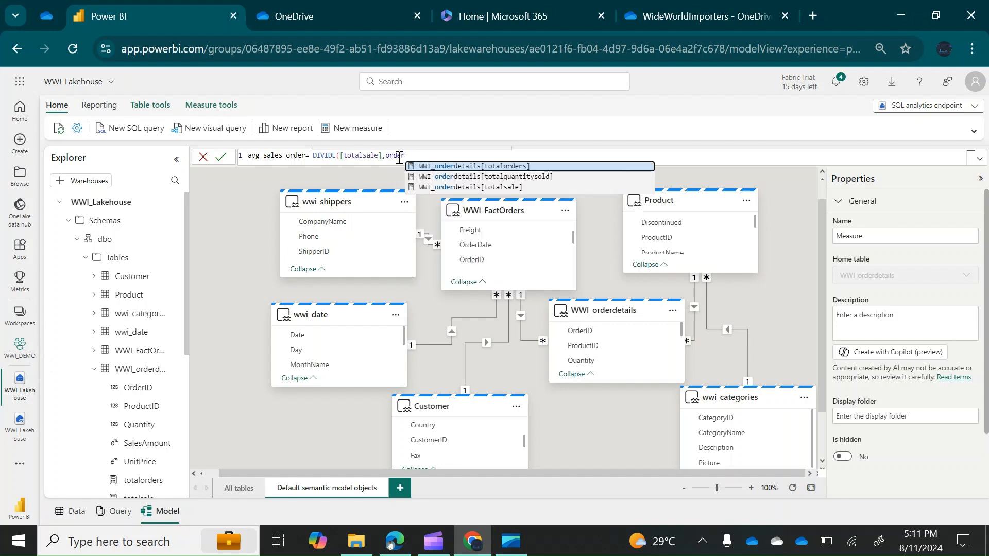
{"action": "left_click", "coordinate": [463, 168]}
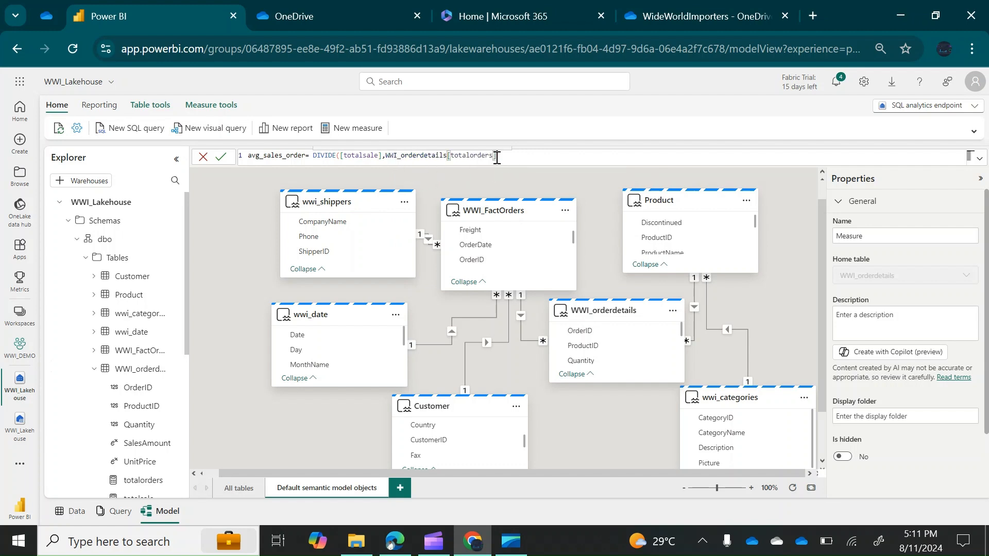
{"action": "left_click_drag", "start_coordinate": [496, 155], "coordinate": [386, 155]}
{"action": "key", "text": "BackSpace"}
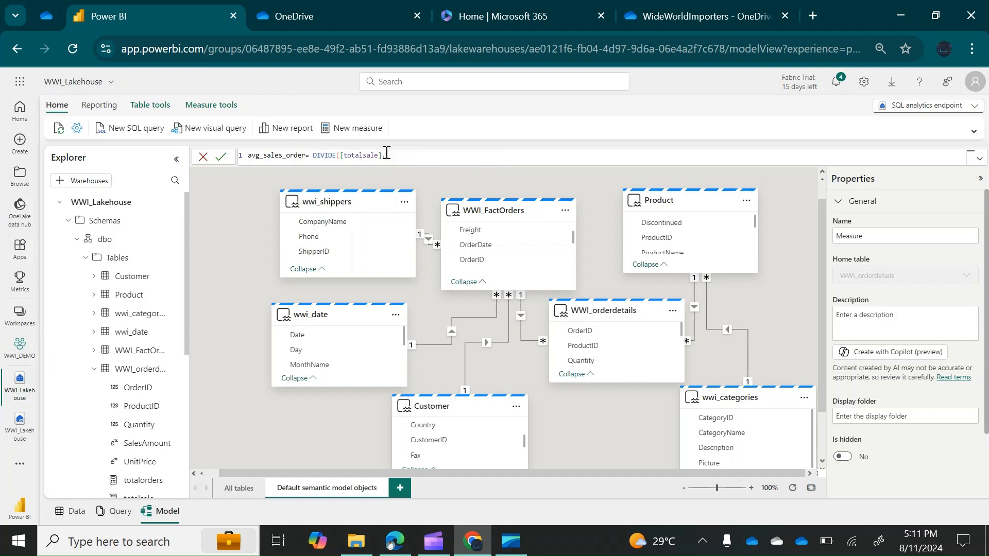
{"action": "type", "text": "tota"}
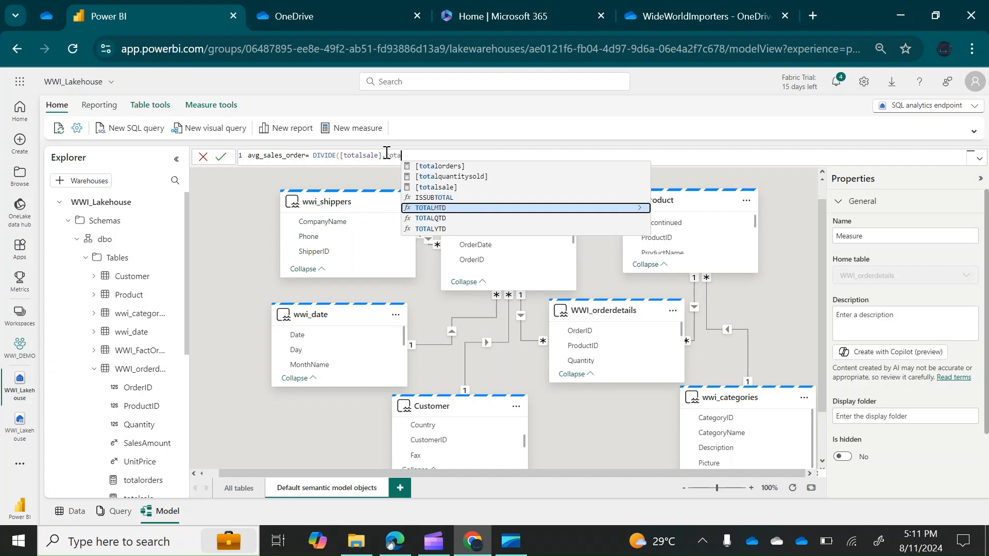
{"action": "left_click", "coordinate": [455, 166]}
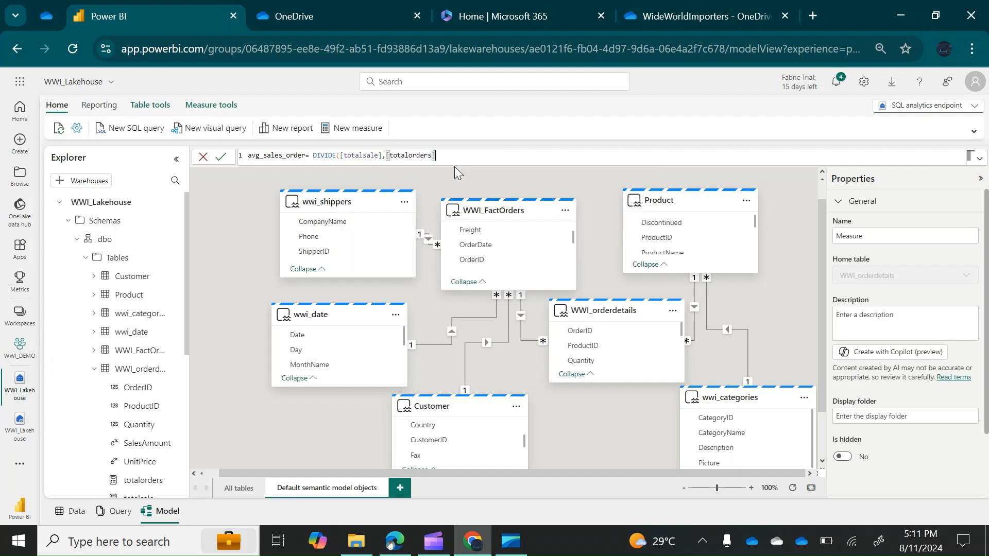
{"action": "type", "text": ")"}
{"action": "left_click", "coordinate": [222, 156]}
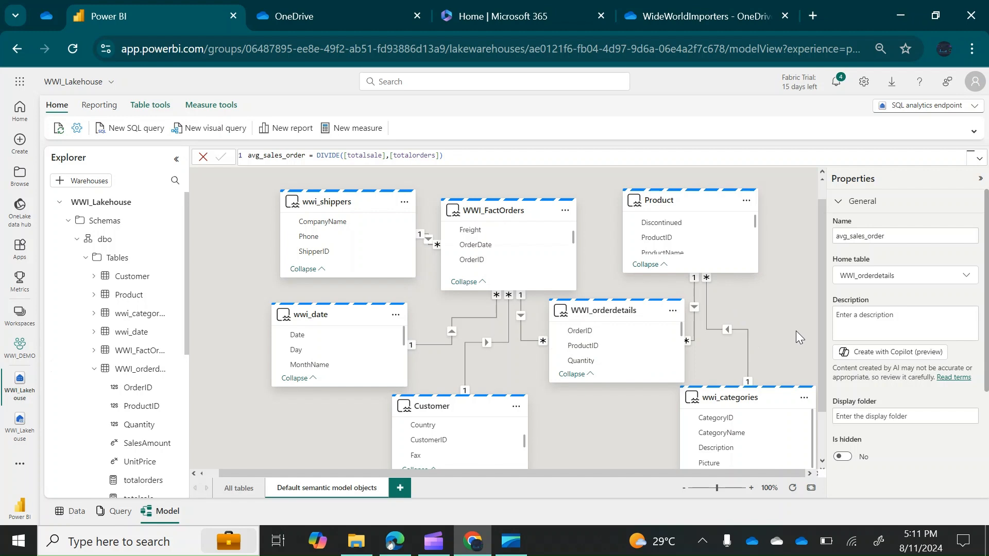
{"action": "left_click_drag", "start_coordinate": [821, 293], "coordinate": [817, 258]}
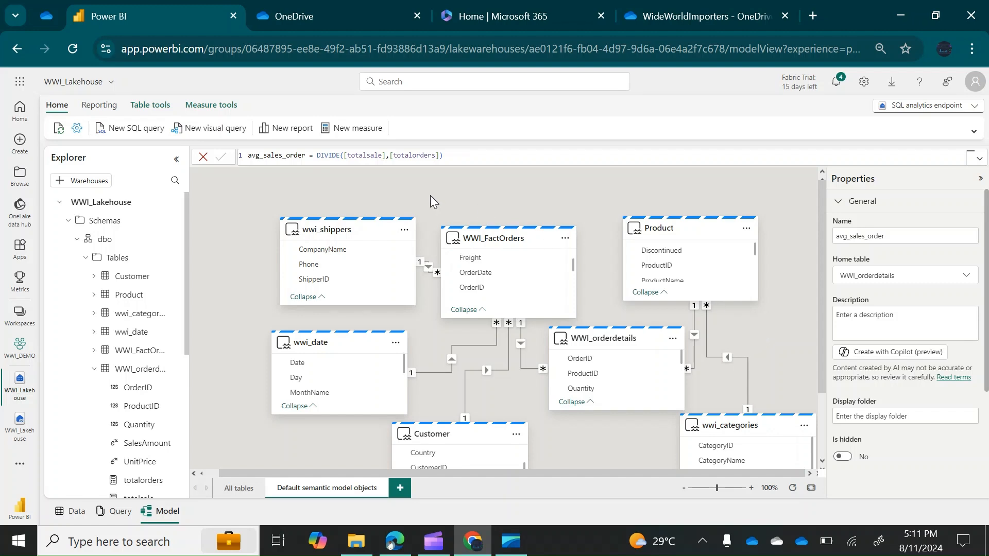